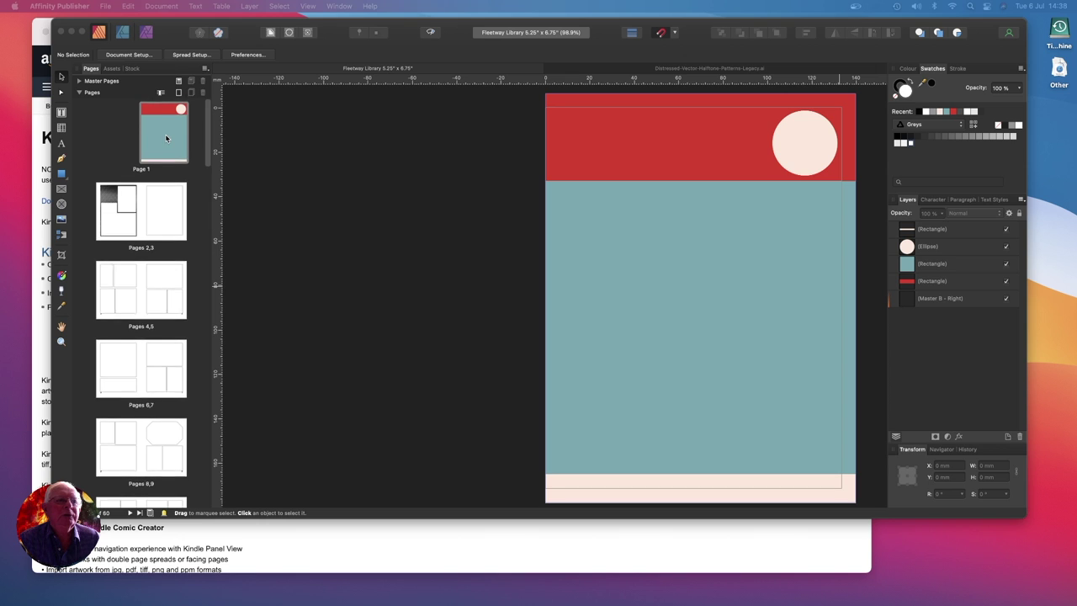
Expand the Master Pages list and collapse the page thumbnails in the Pages panel.
scroll(165, 139, down, 2)
scroll(166, 139, up, 2)
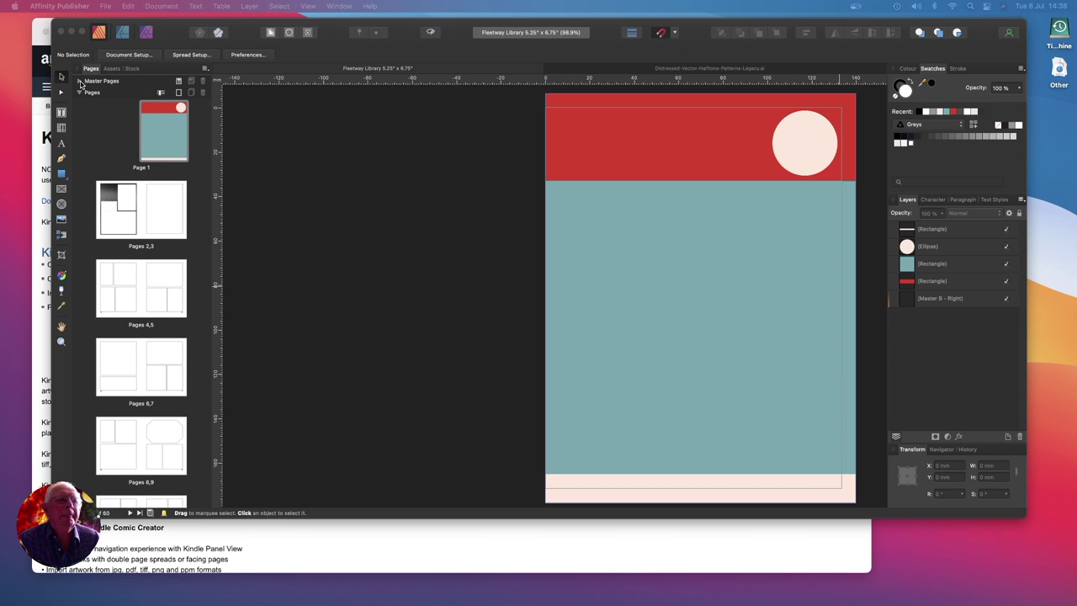
click(79, 82)
scroll(140, 117, up, 2)
click(80, 211)
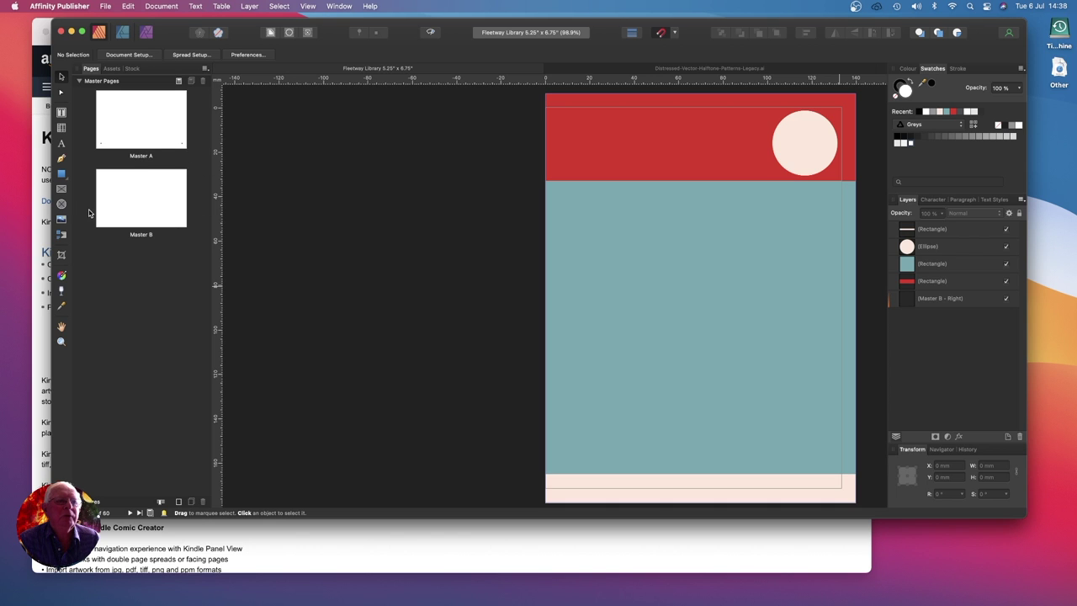
Open Master A and then Master B to view their layouts, then collapse Master Pages.
click(138, 130)
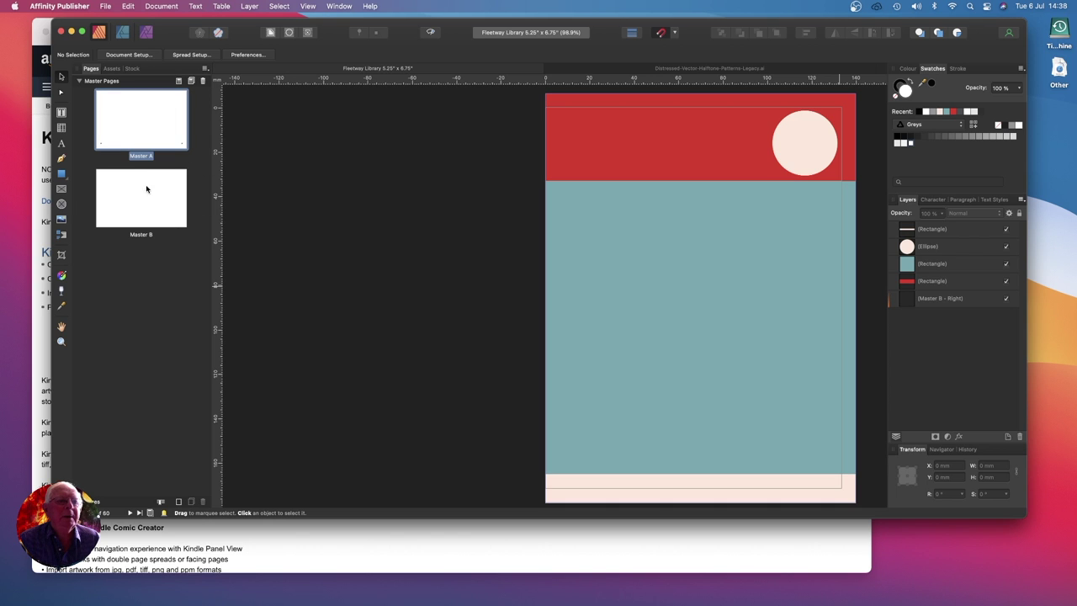
super+click(146, 130)
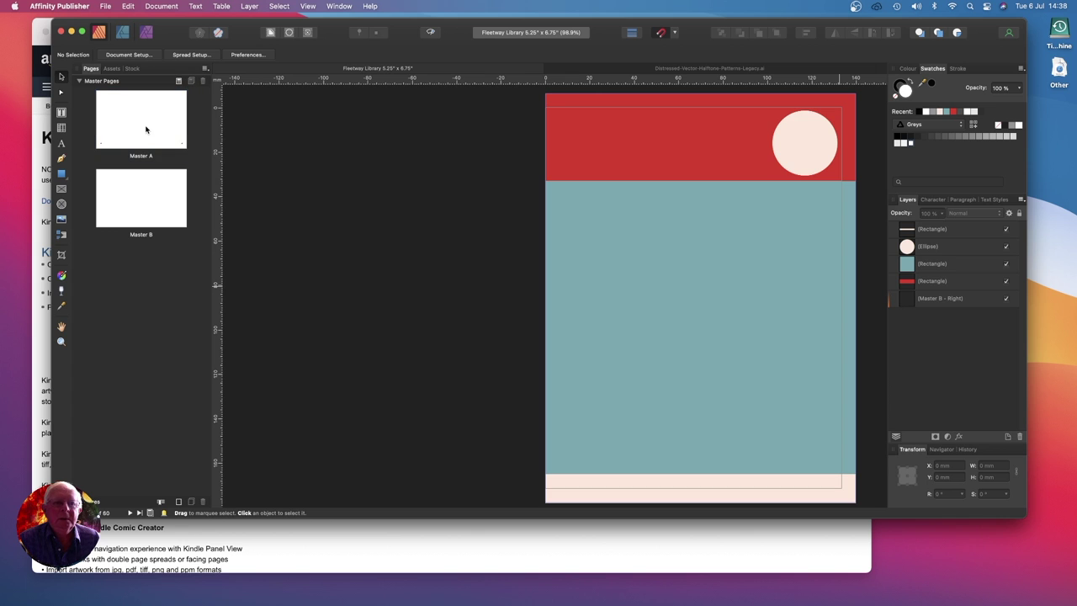
double_click(134, 119)
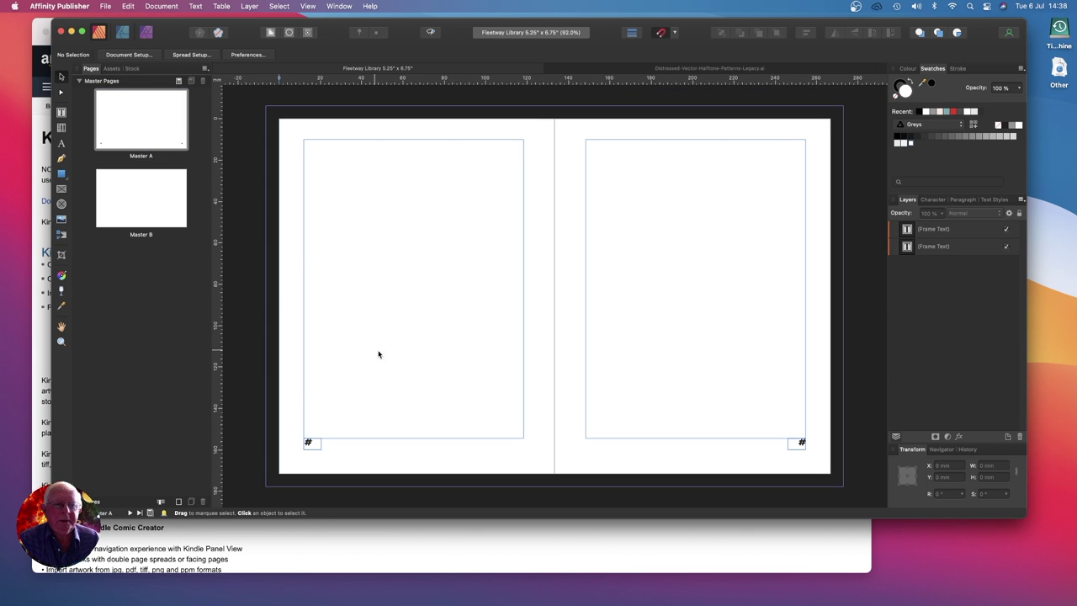
double_click(141, 204)
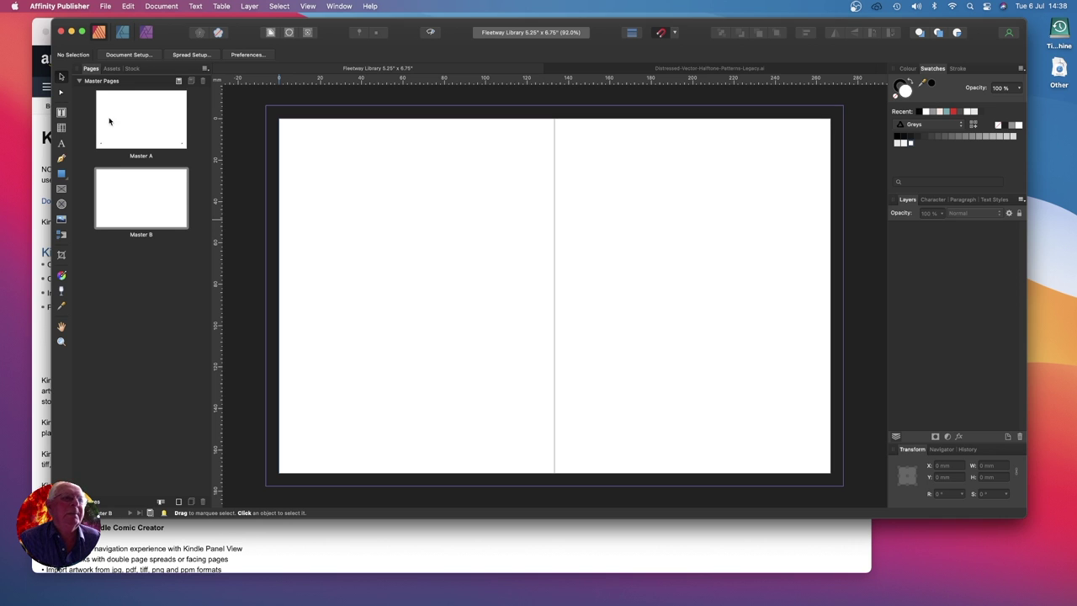
click(79, 81)
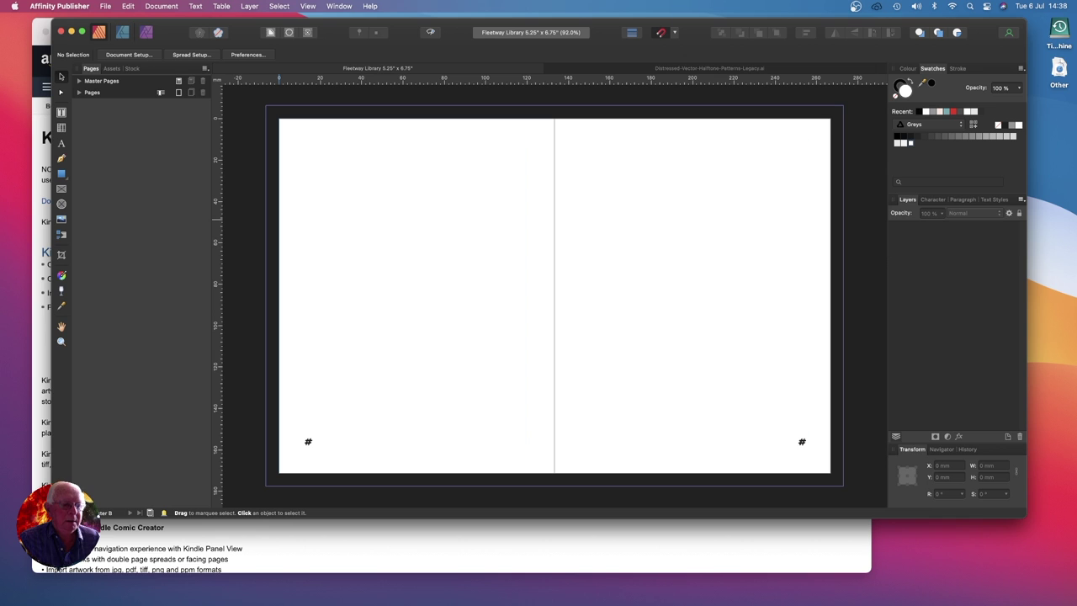
Show the page thumbnails, open the Page 1 red-and-teal cover, and switch to Finder.
click(78, 94)
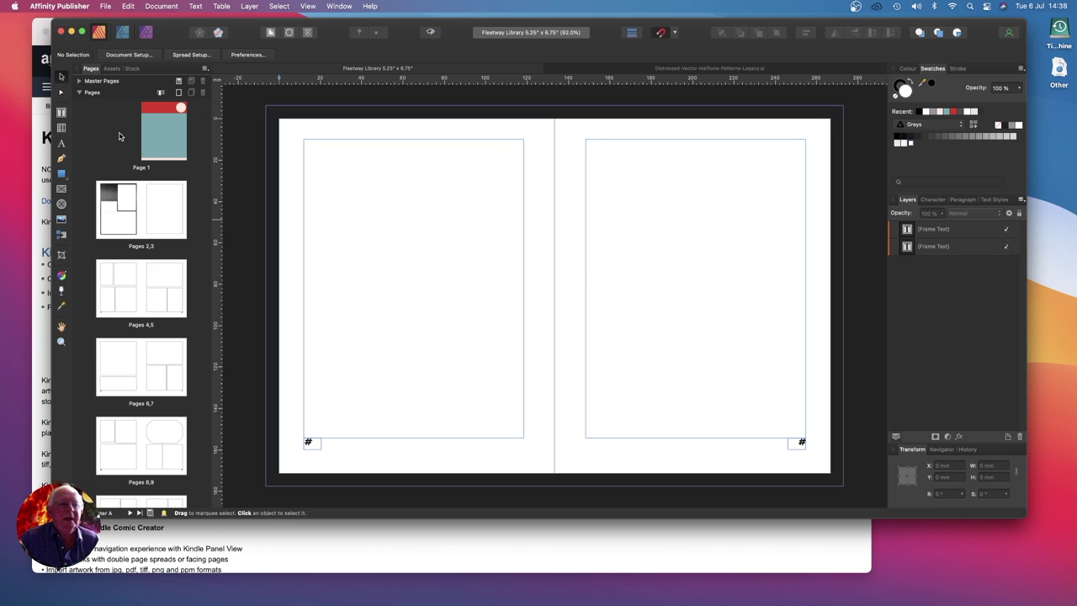
double_click(164, 132)
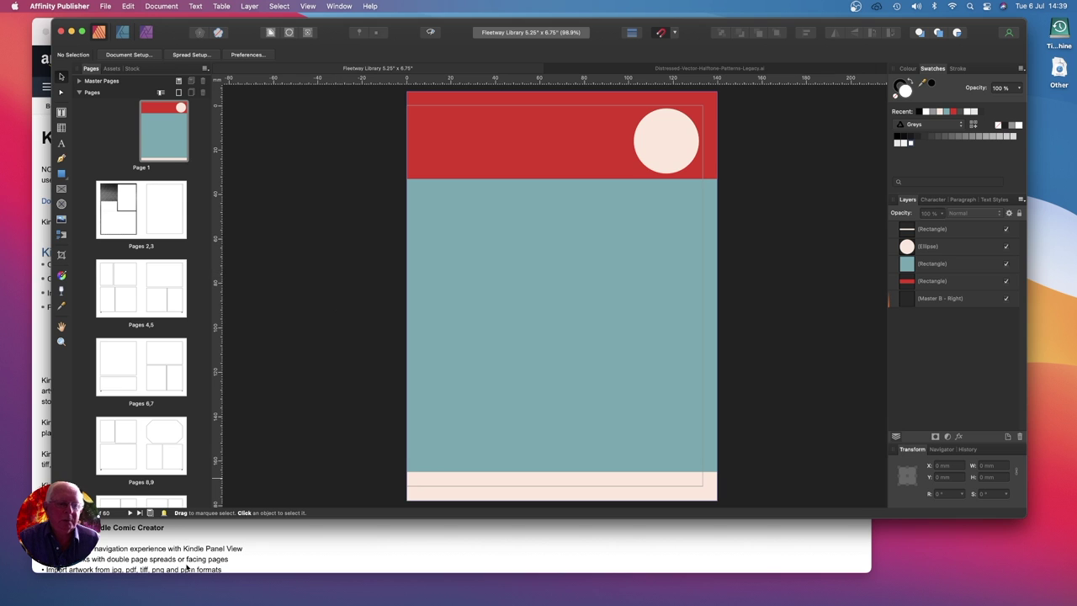
mouse_move(130, 604)
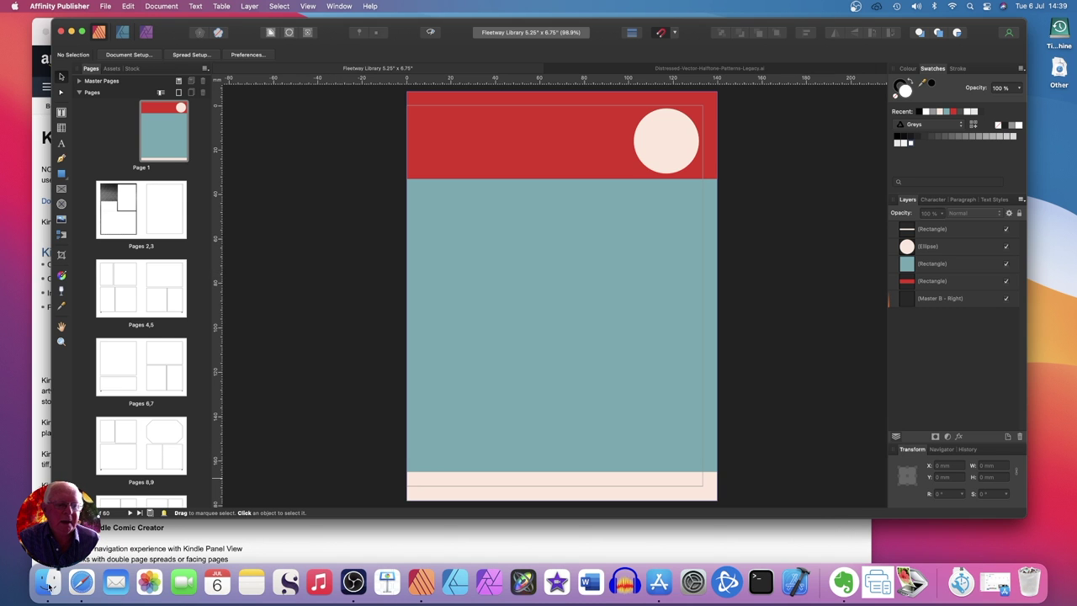
click(49, 582)
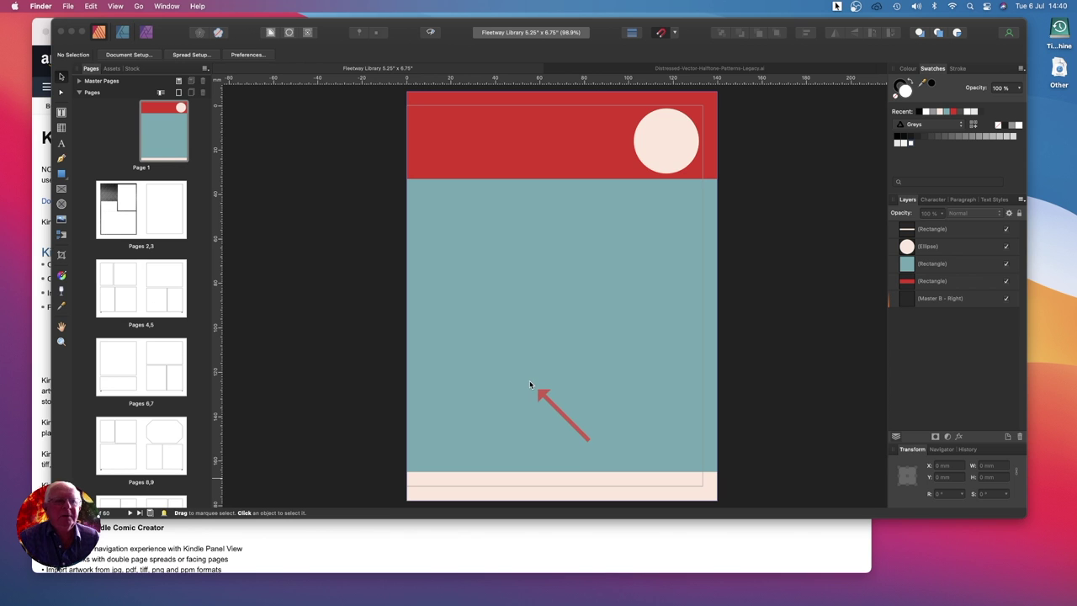
Check the 6.4 mm bleed in Document Setup without changes, then bring up Spread Setup's margins.
click(69, 6)
click(151, 88)
click(128, 55)
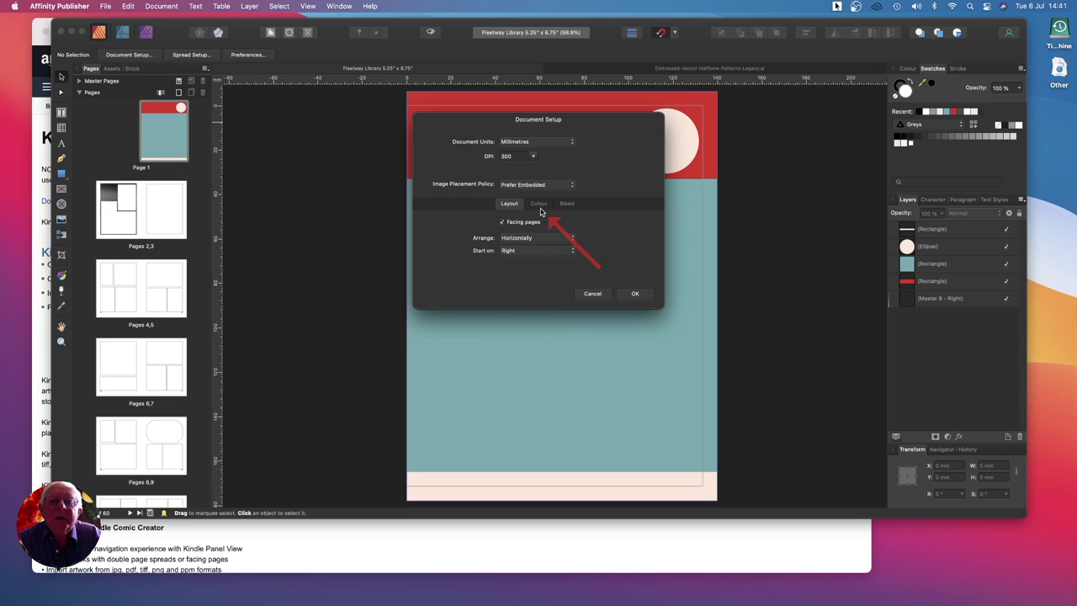
click(565, 207)
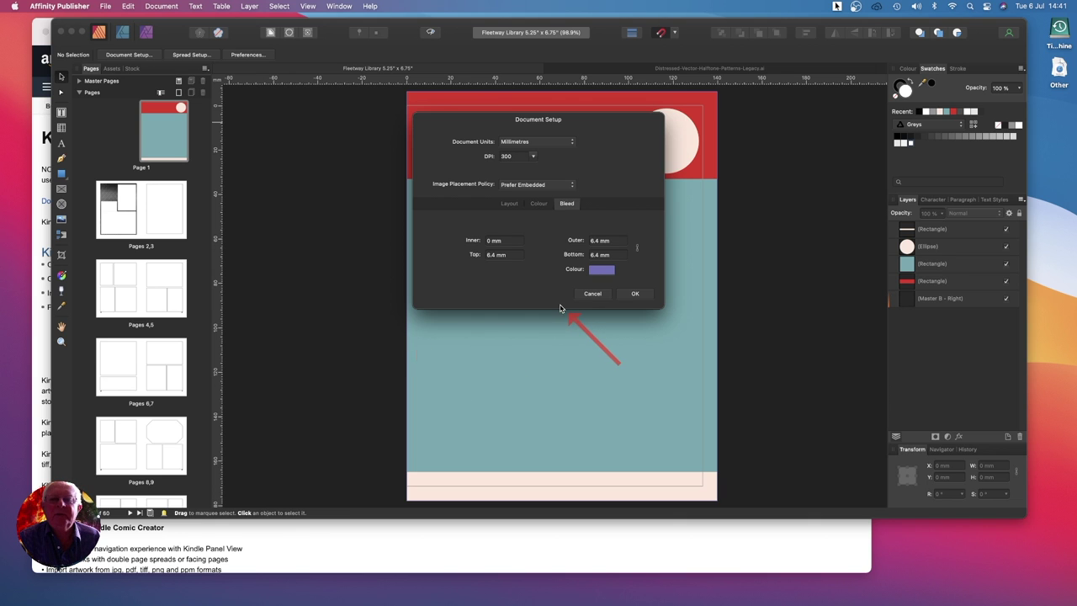
click(593, 292)
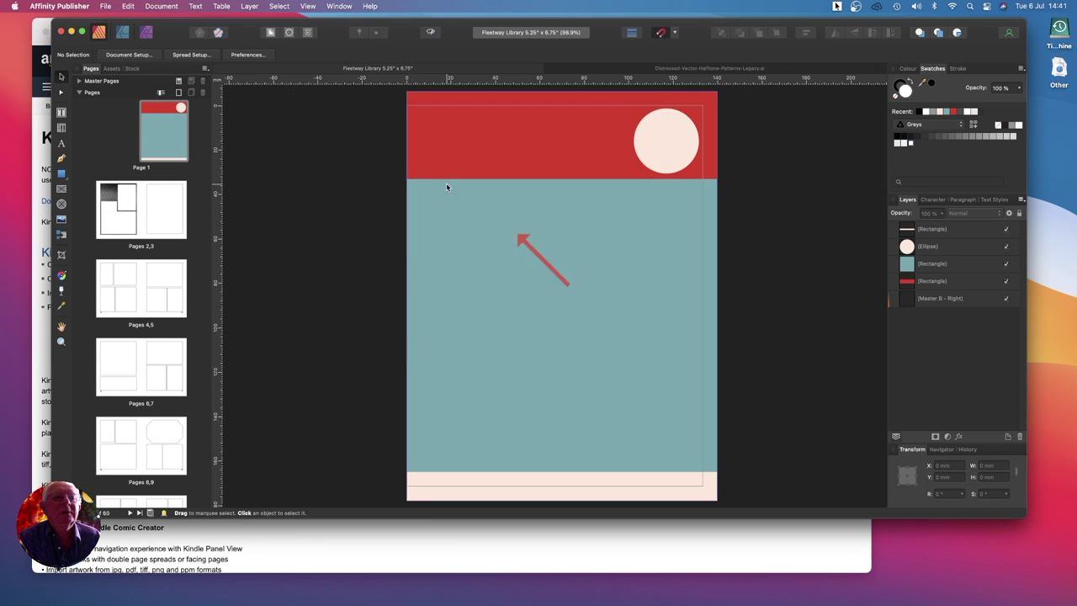
click(189, 56)
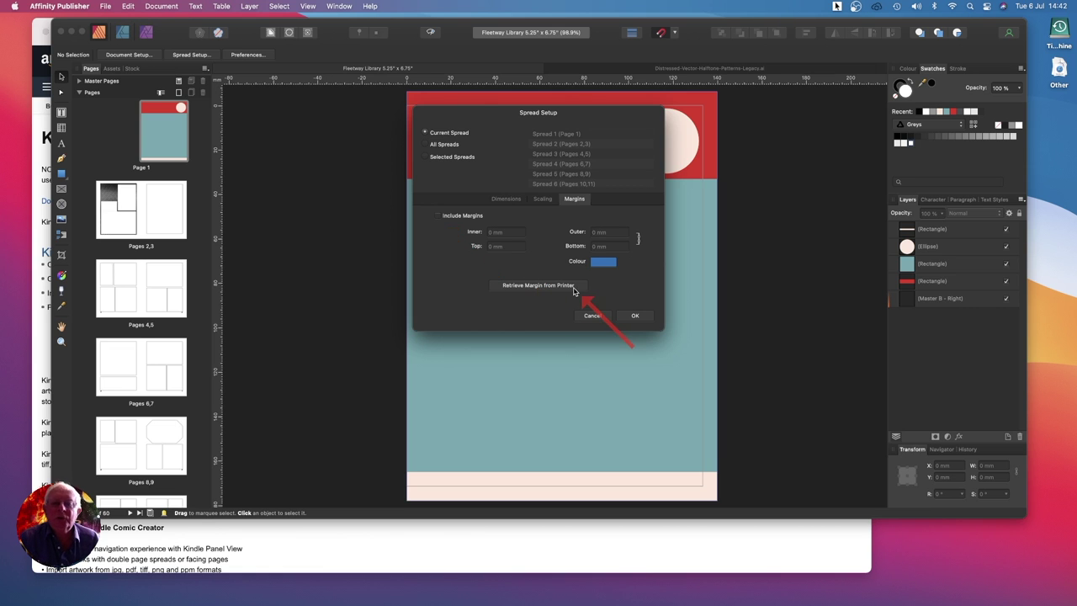
Cancel the Spread Setup dialog without altering Page 1's margin settings.
click(592, 316)
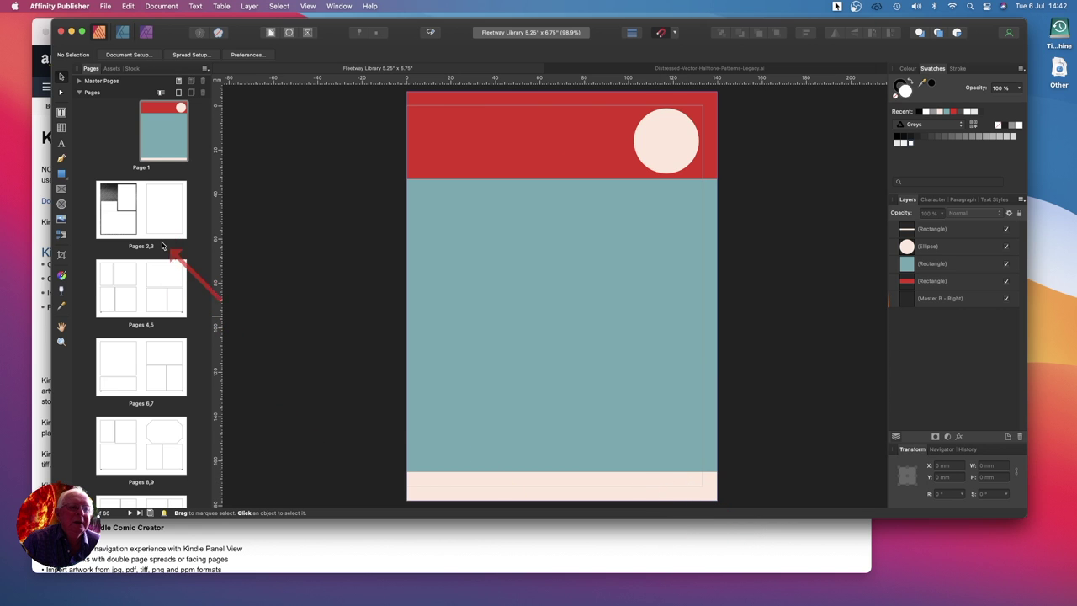
Open the Pages 4,5 spread and review its 15, 10, 12 and 17 mm margins.
click(121, 277)
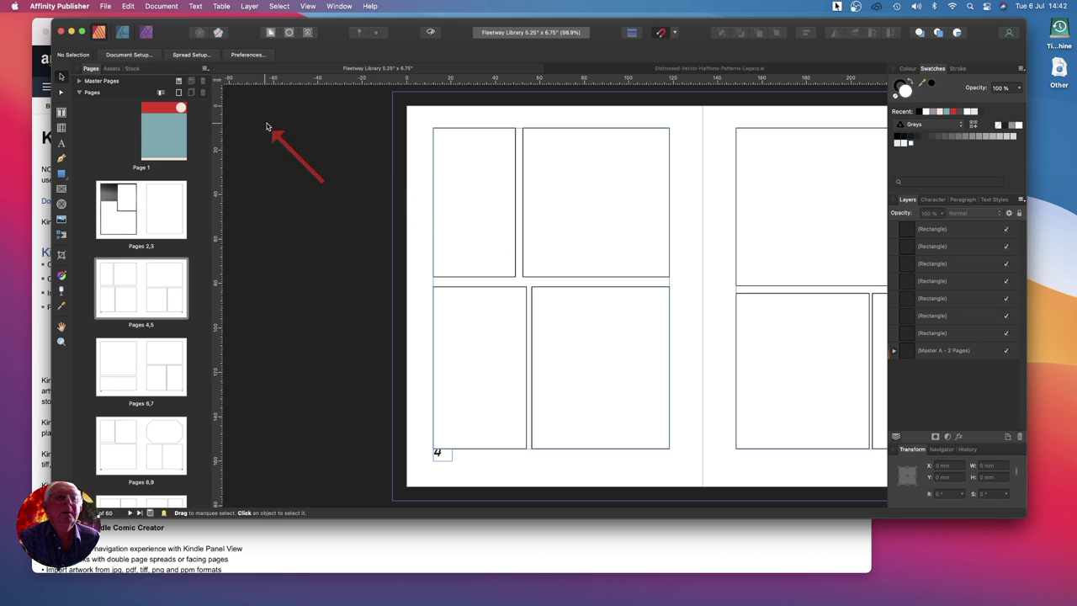
click(190, 54)
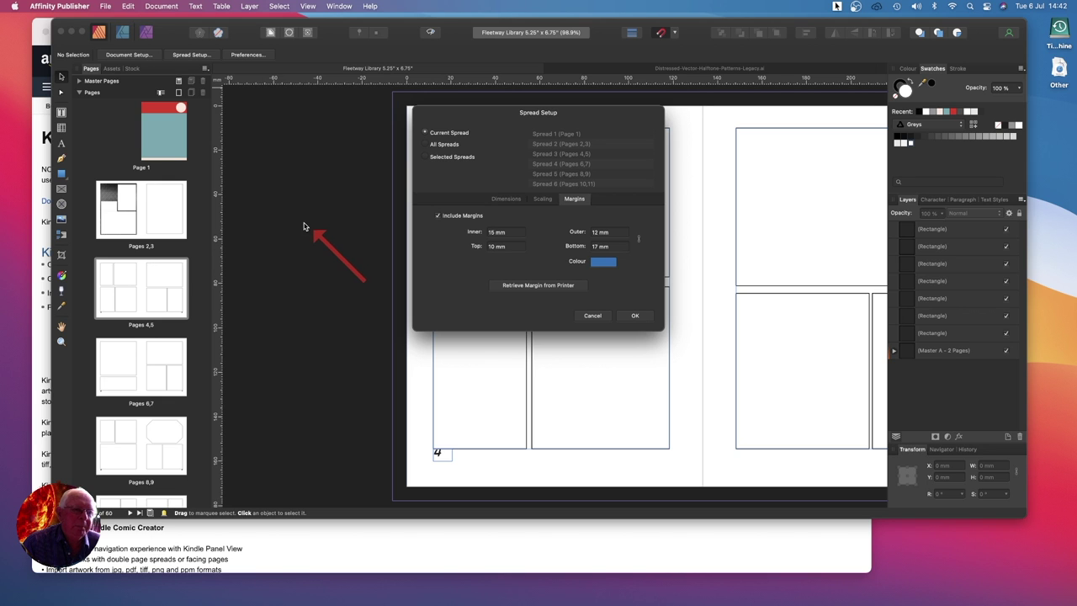
click(594, 319)
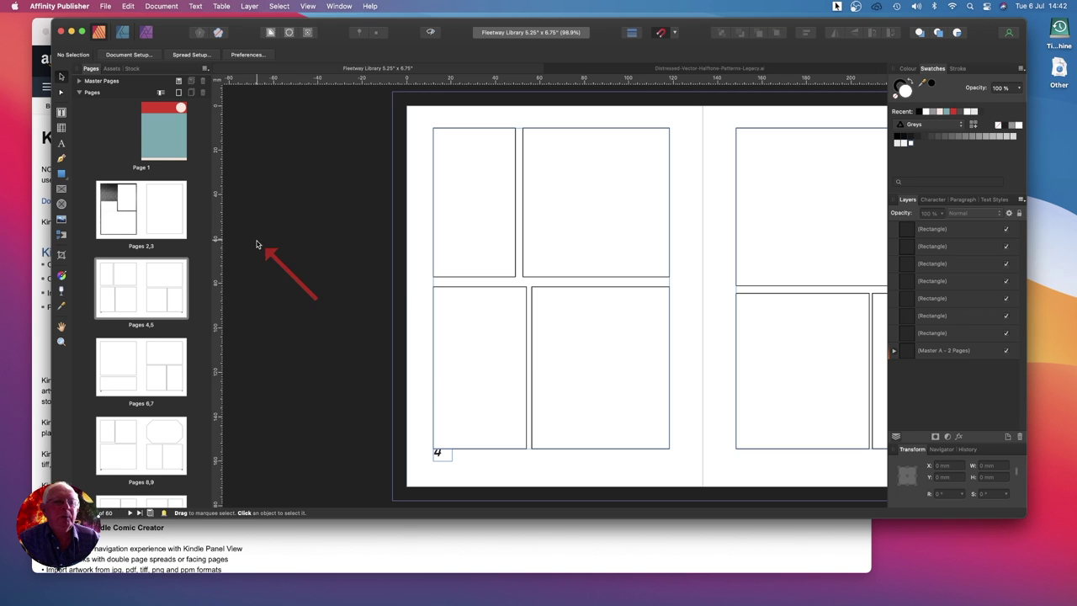
click(163, 205)
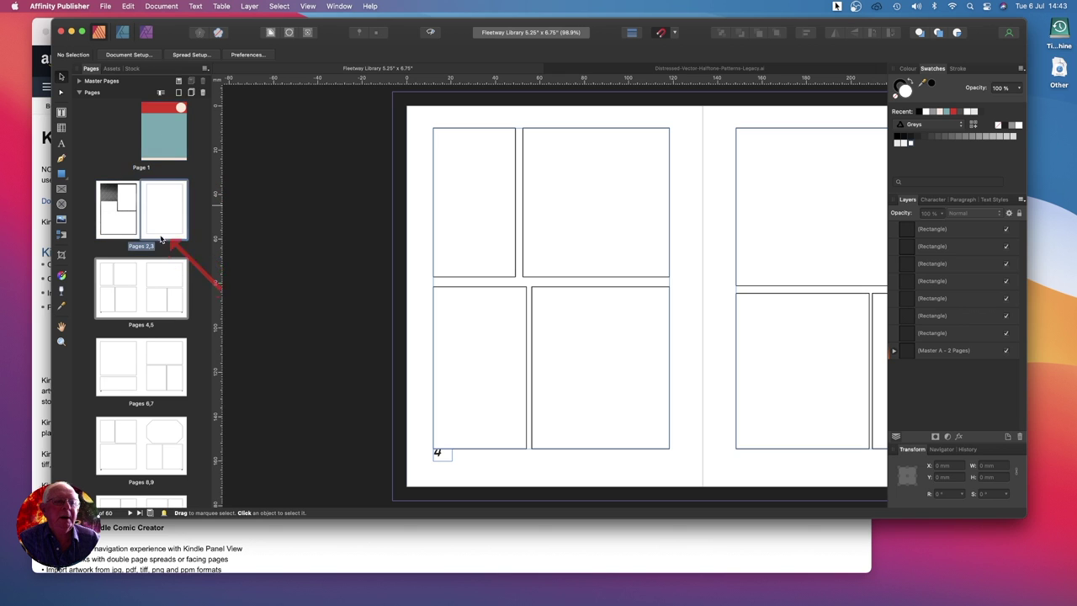
Open page 6 of the Pages 6,7 spread and browse the page list to Page 60 and back.
click(135, 278)
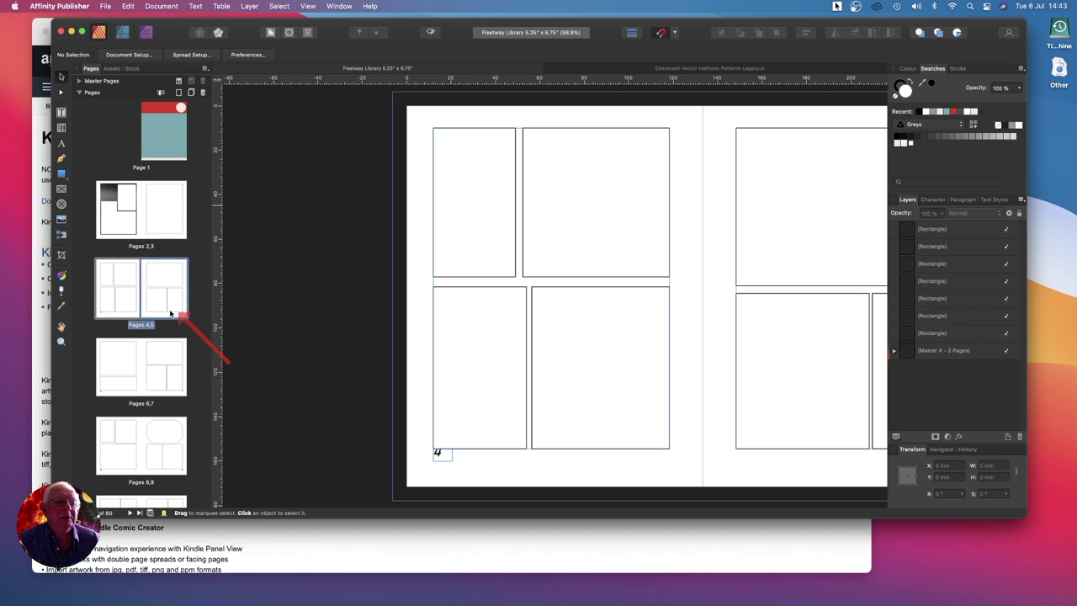
click(161, 378)
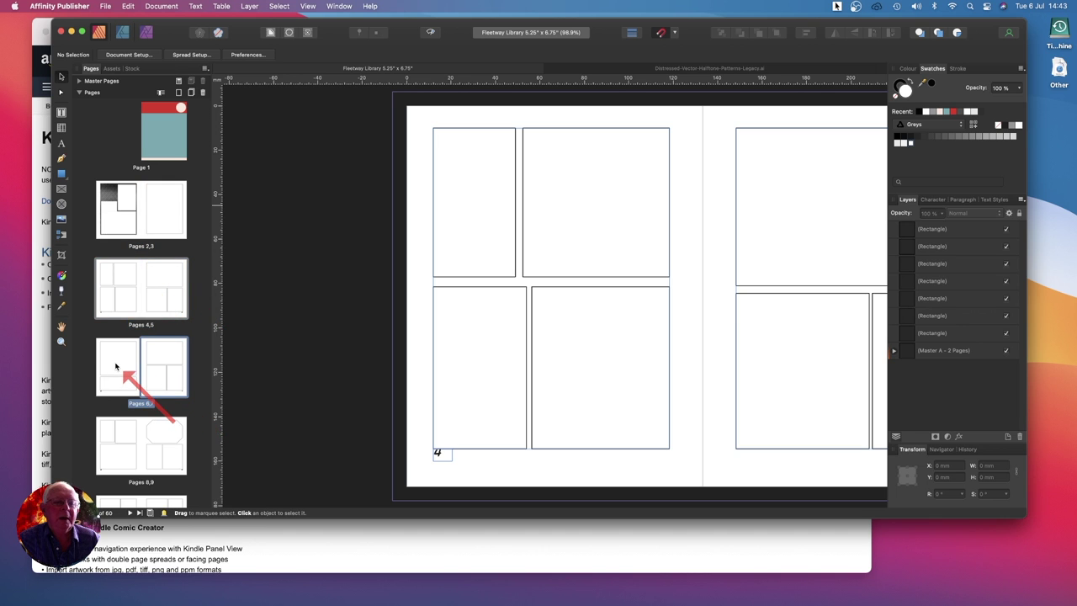
click(115, 366)
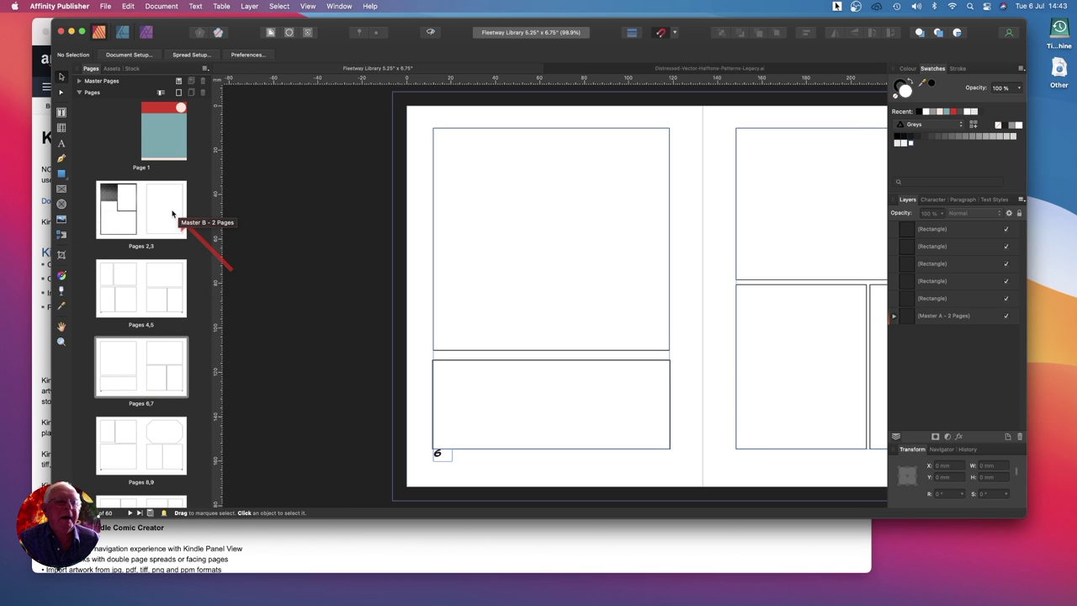
scroll(171, 212, down, 5)
scroll(169, 212, down, 20)
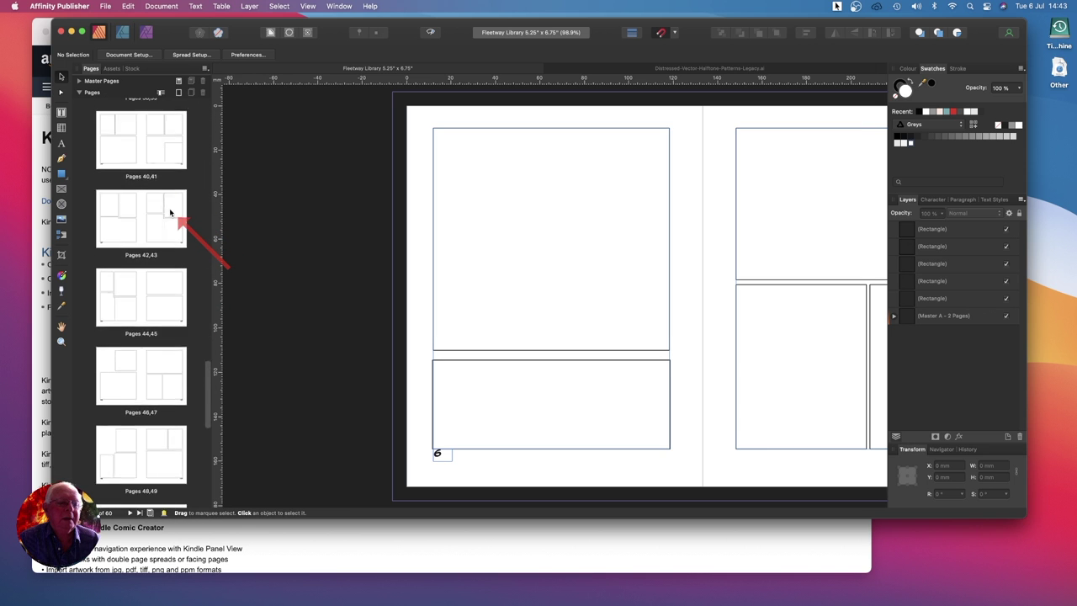
scroll(164, 227, down, 2)
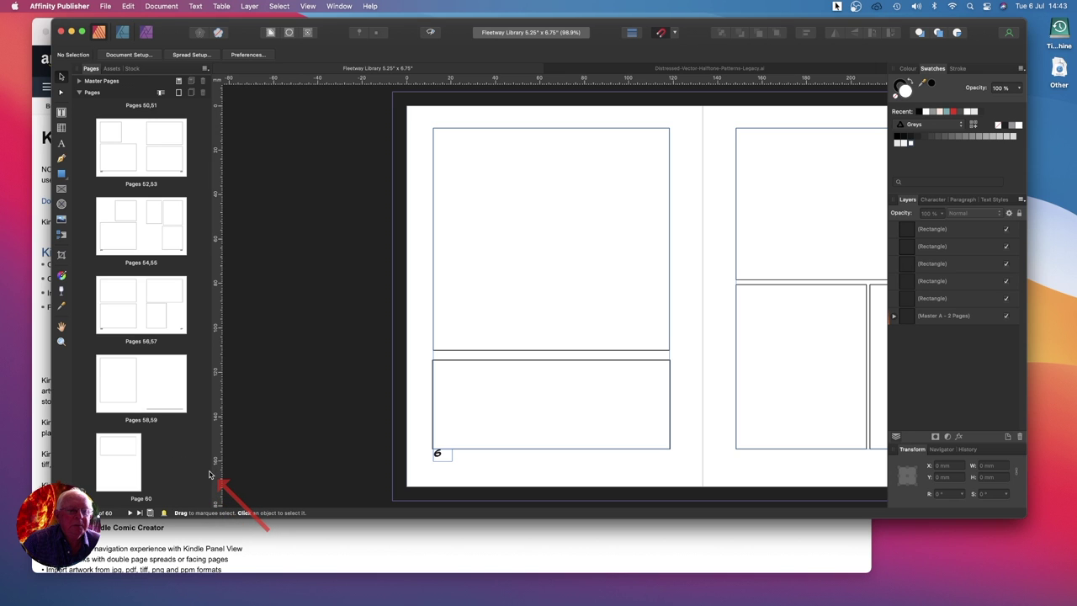
scroll(173, 404, up, 15)
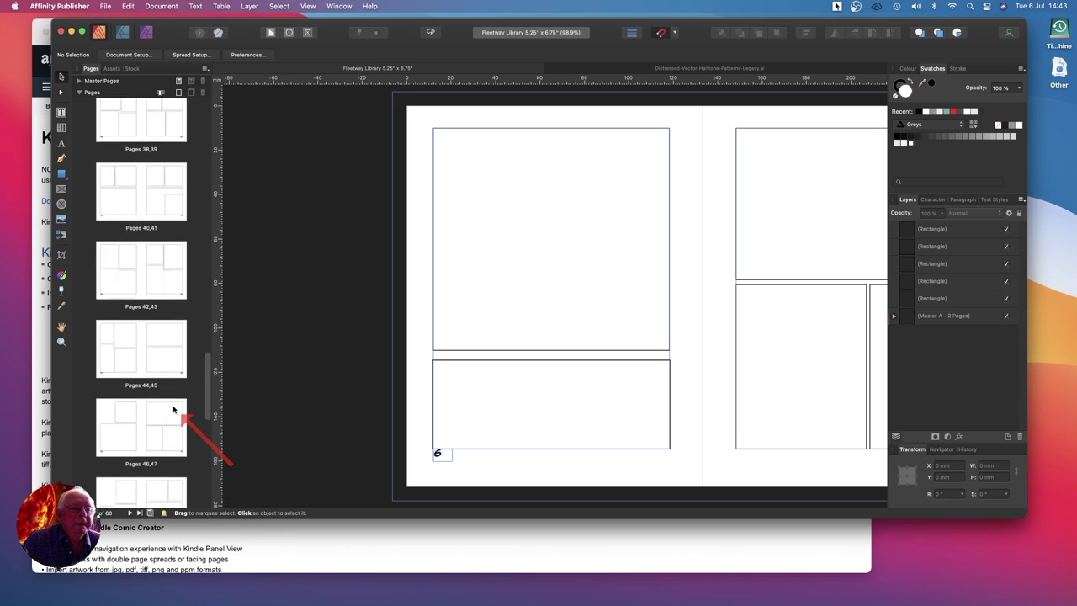
scroll(172, 409, up, 8)
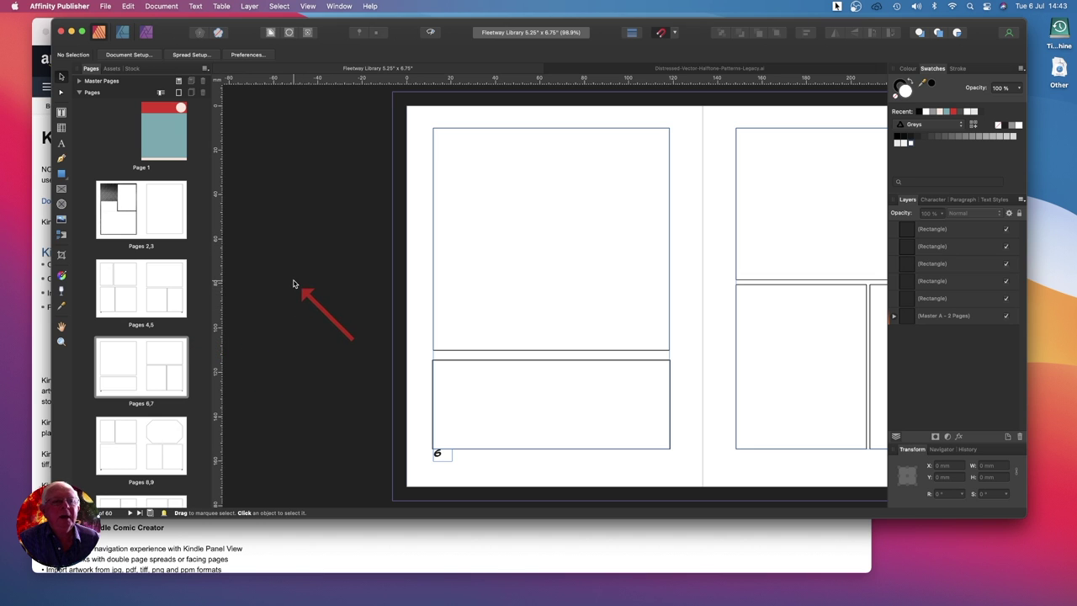
View the four-panel Pages 4,5 spread, then the halftone Pages 2,3 spread.
click(126, 283)
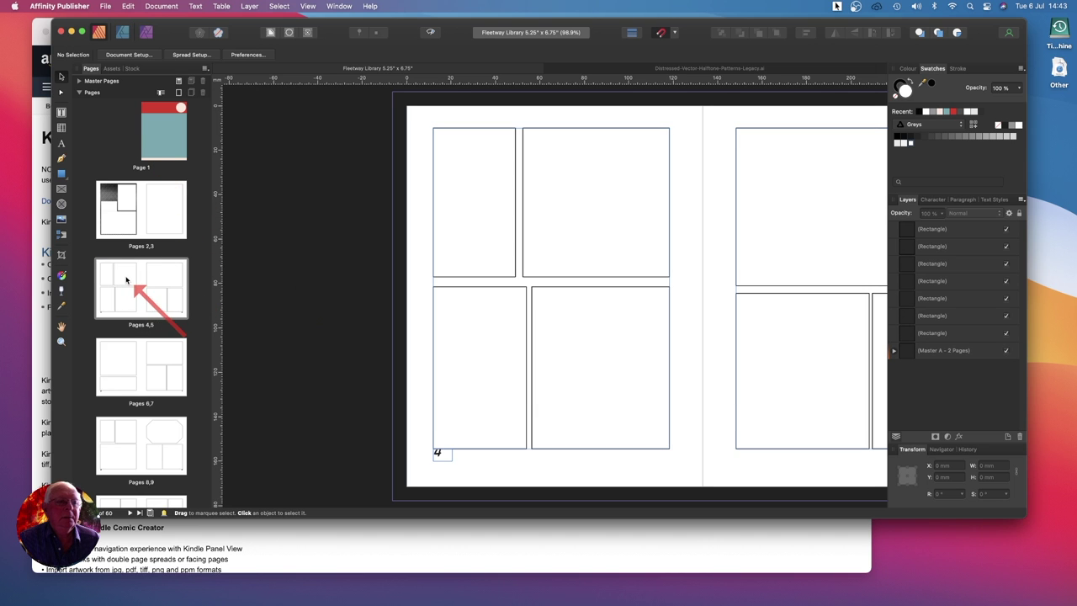
click(110, 207)
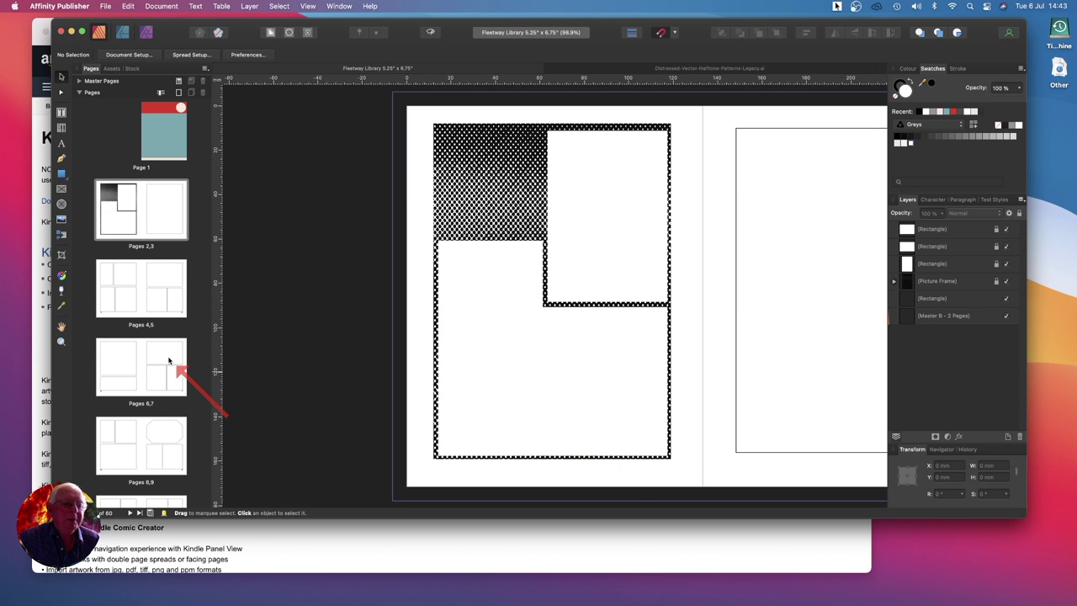
scroll(168, 360, down, 3)
scroll(168, 360, down, 3)
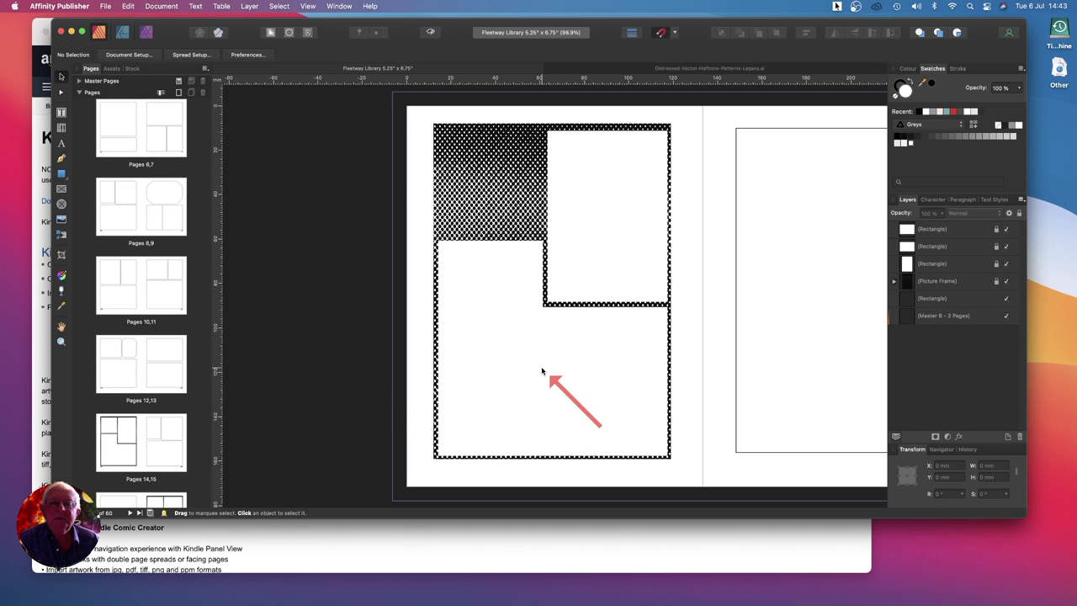
scroll(541, 370, down, 4)
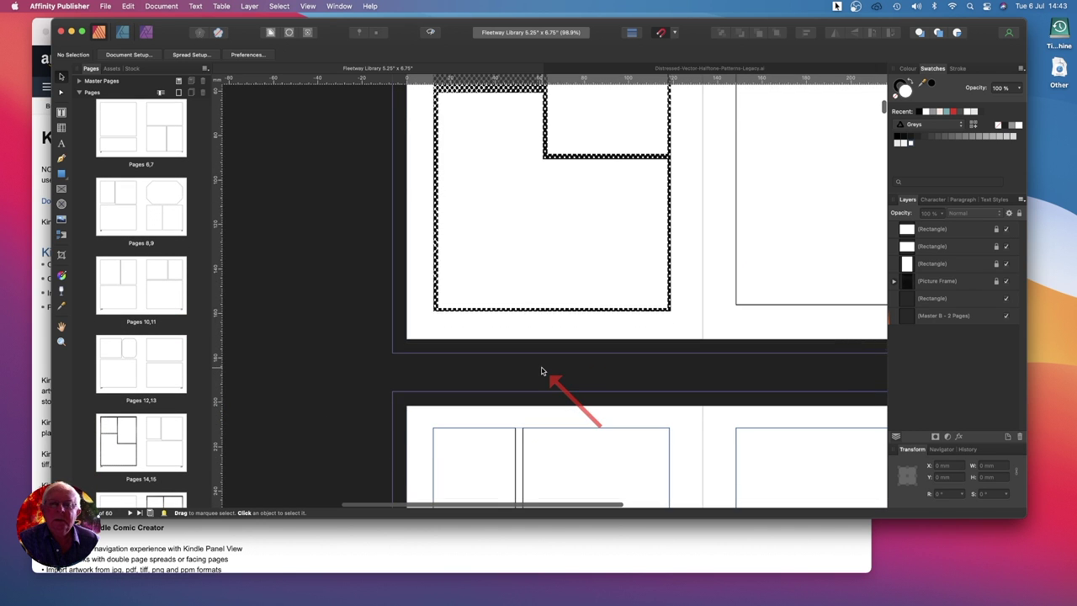
Move down to the pages 6–7 spread and select page 6's page-number frame.
scroll(541, 371, right, 3)
scroll(541, 371, right, 4)
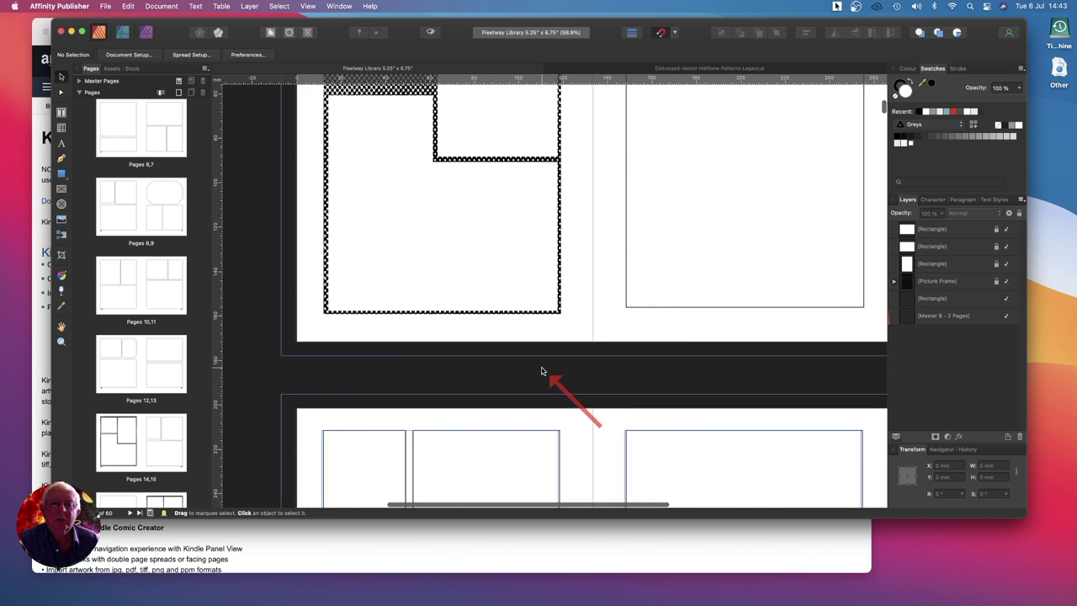
scroll(541, 371, down, 4)
scroll(541, 371, down, 5)
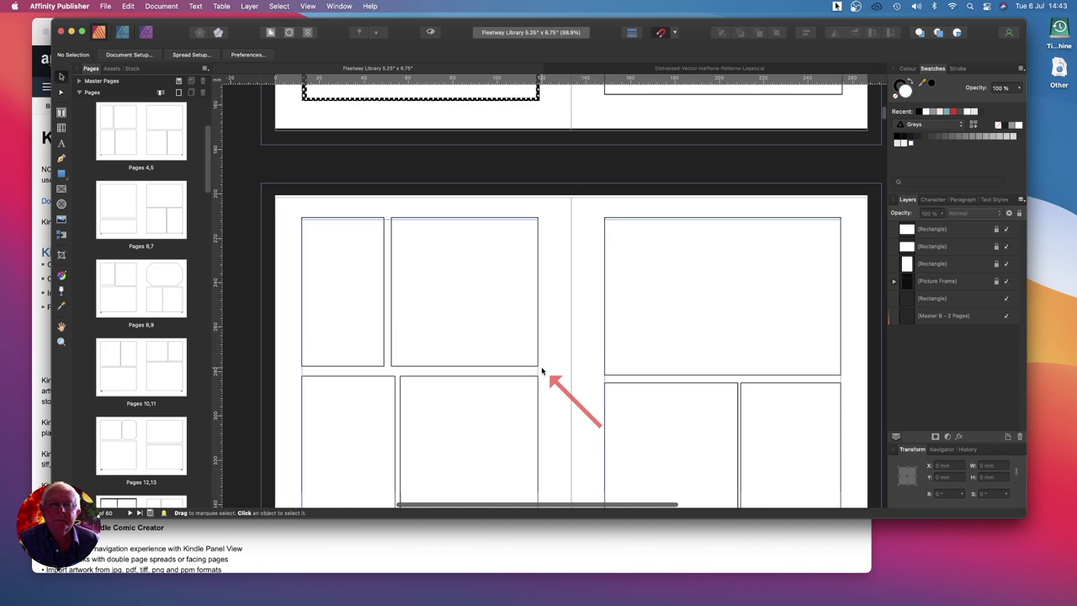
scroll(541, 371, down, 7)
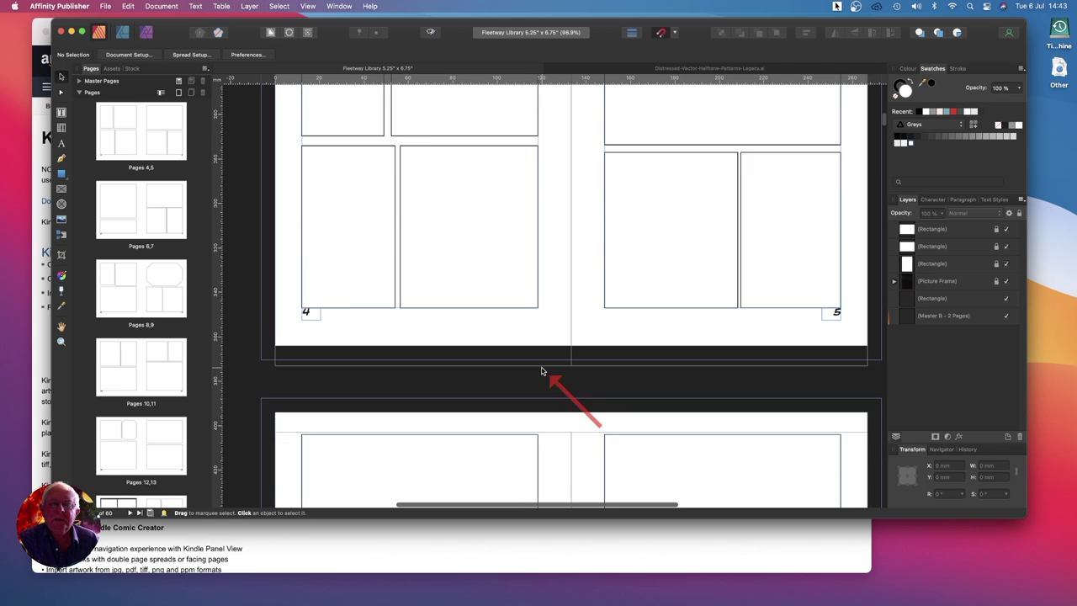
scroll(541, 371, down, 6)
scroll(541, 371, down, 3)
scroll(535, 366, right, 1)
scroll(535, 364, right, 1)
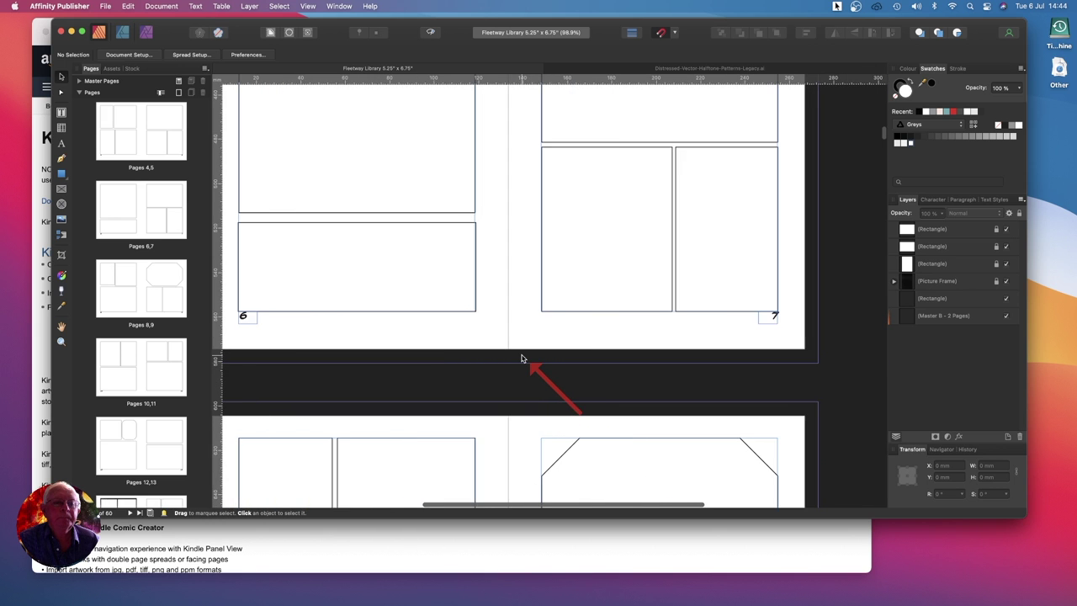
scroll(535, 364, up, 1)
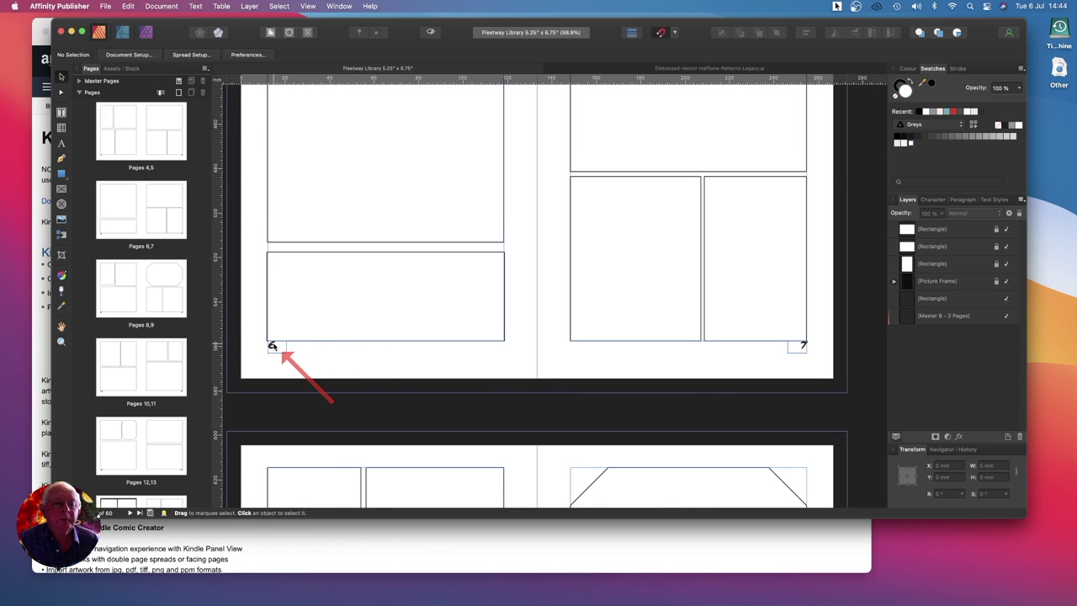
click(275, 345)
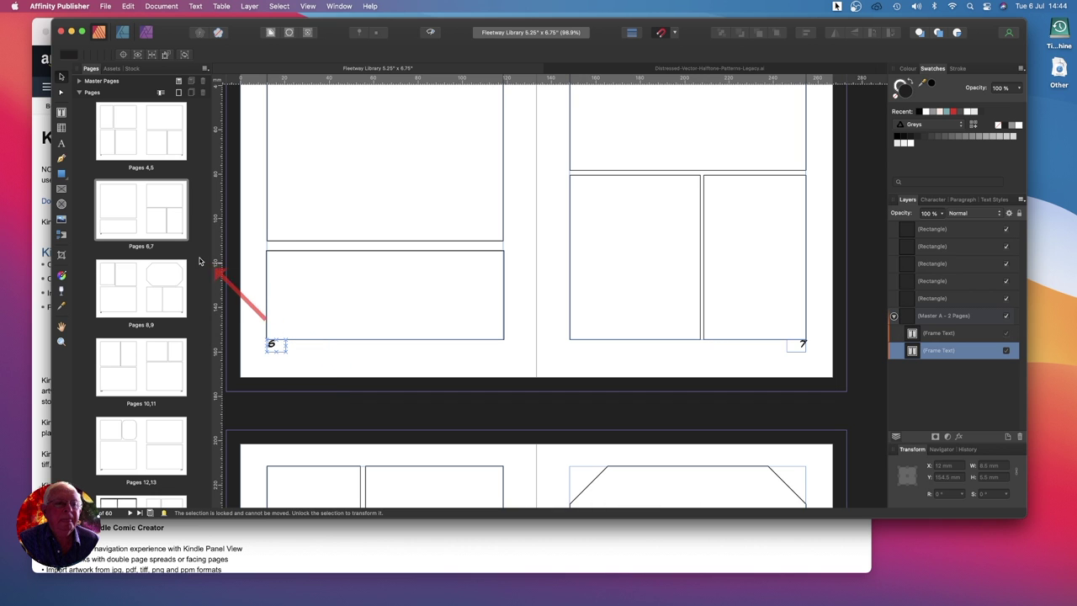
Inspect the automatic page-number field on Master A, then return to the Pages 2,3 spread.
scroll(196, 259, up, 5)
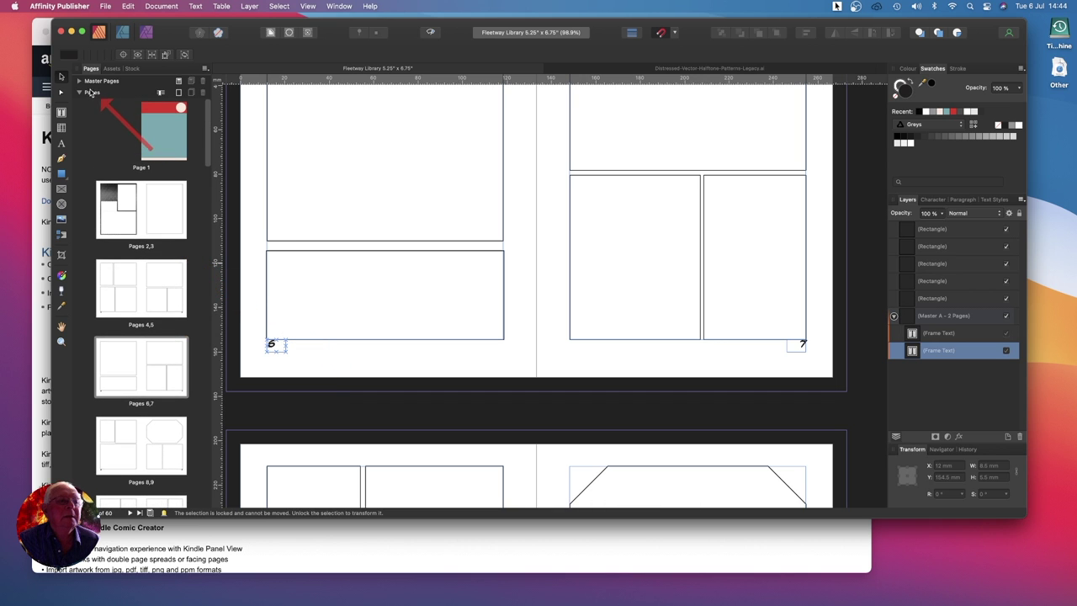
click(78, 81)
double_click(131, 101)
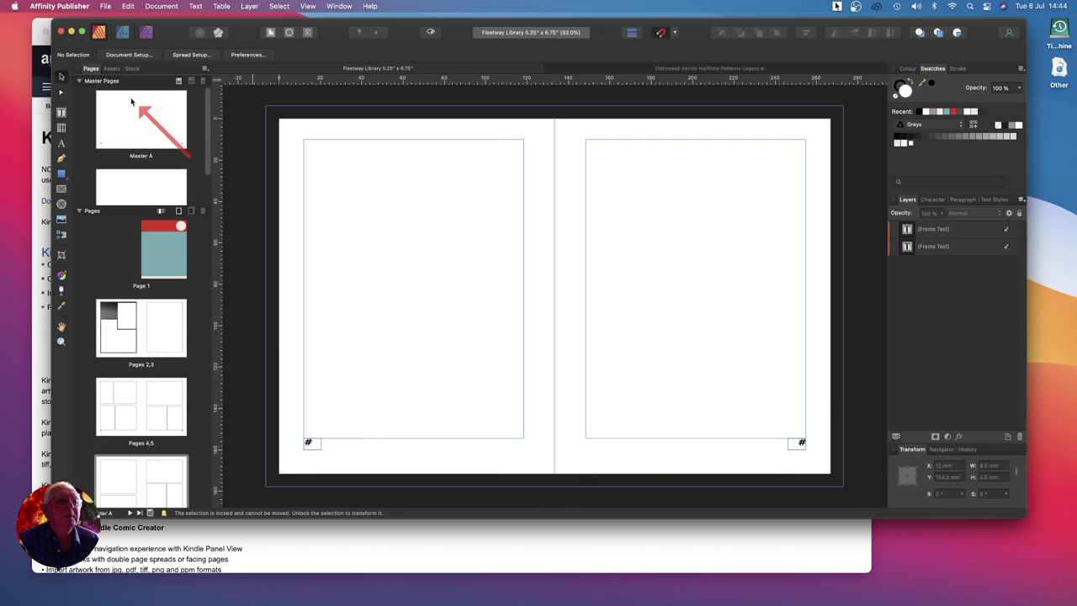
click(308, 442)
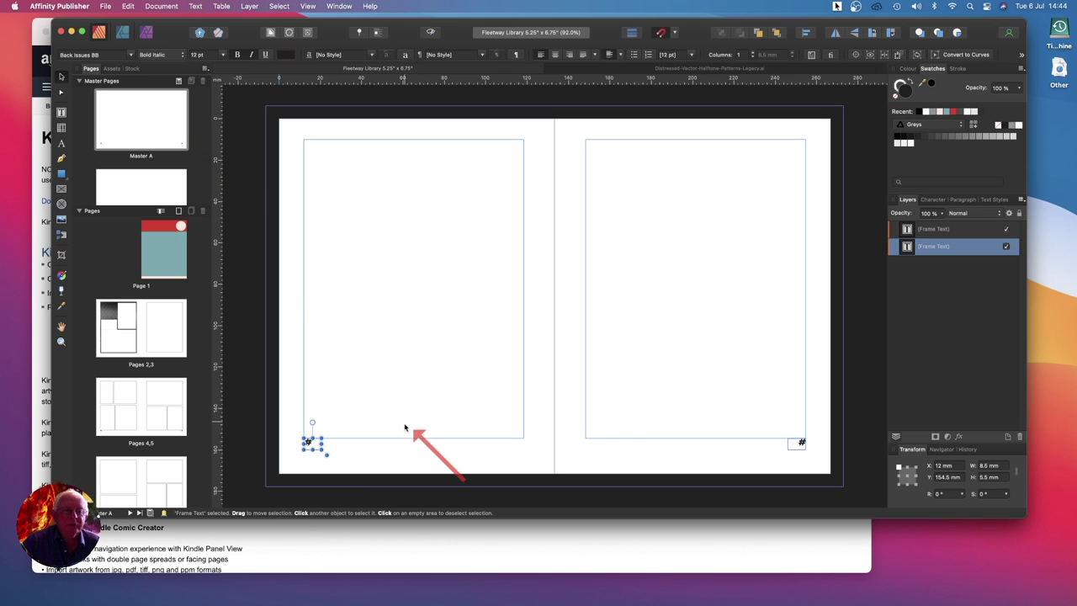
click(125, 322)
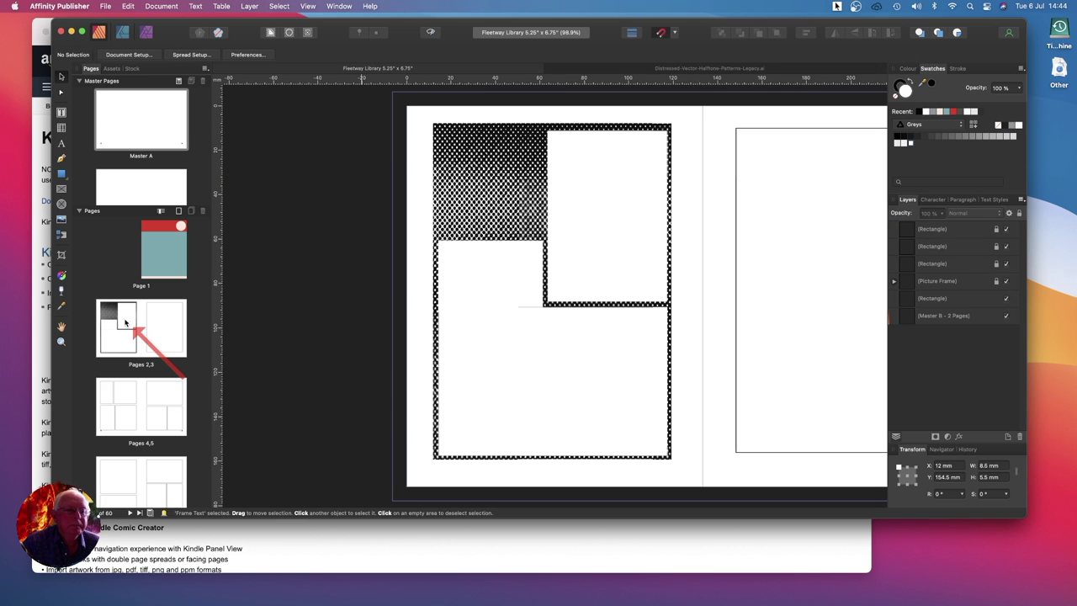
Jump to the Pages 4,5 spread and scroll through the layouts to halftone-bordered pages 14–15.
scroll(163, 344, down, 1)
scroll(164, 345, down, 1)
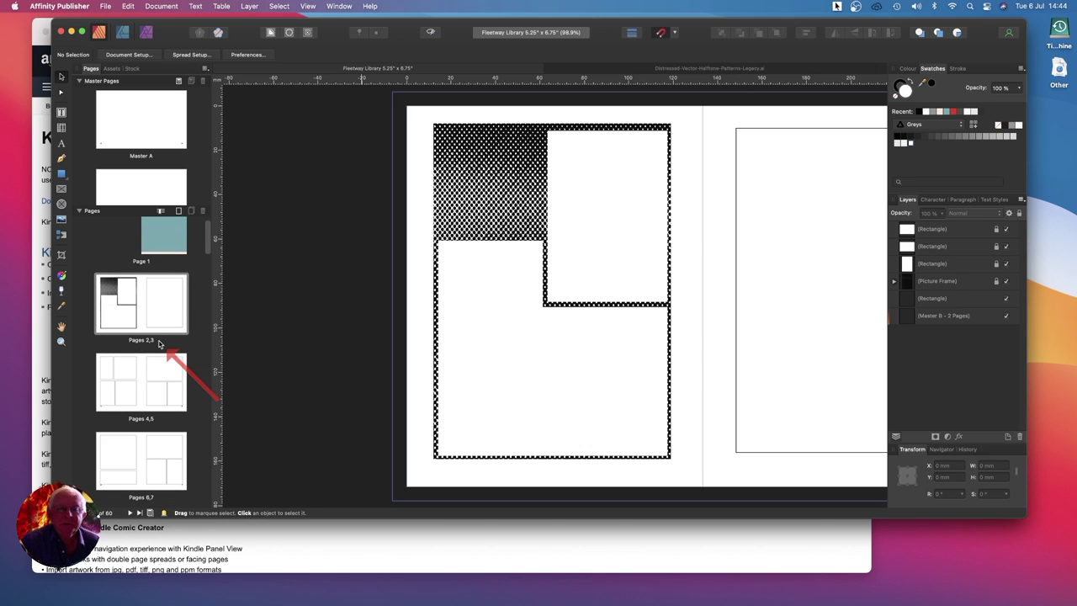
click(151, 381)
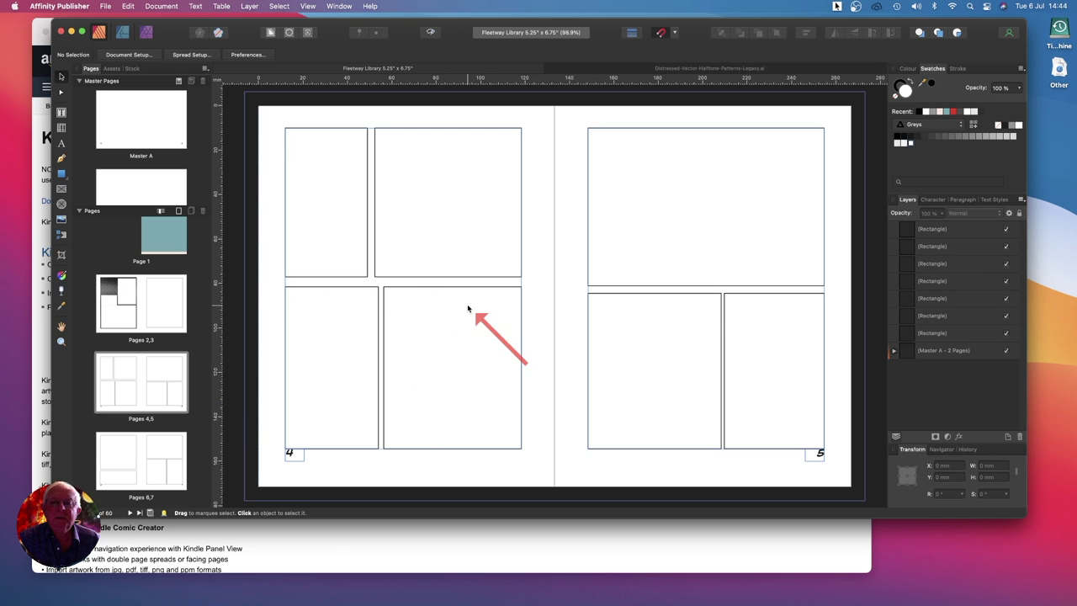
scroll(680, 321, down, 6)
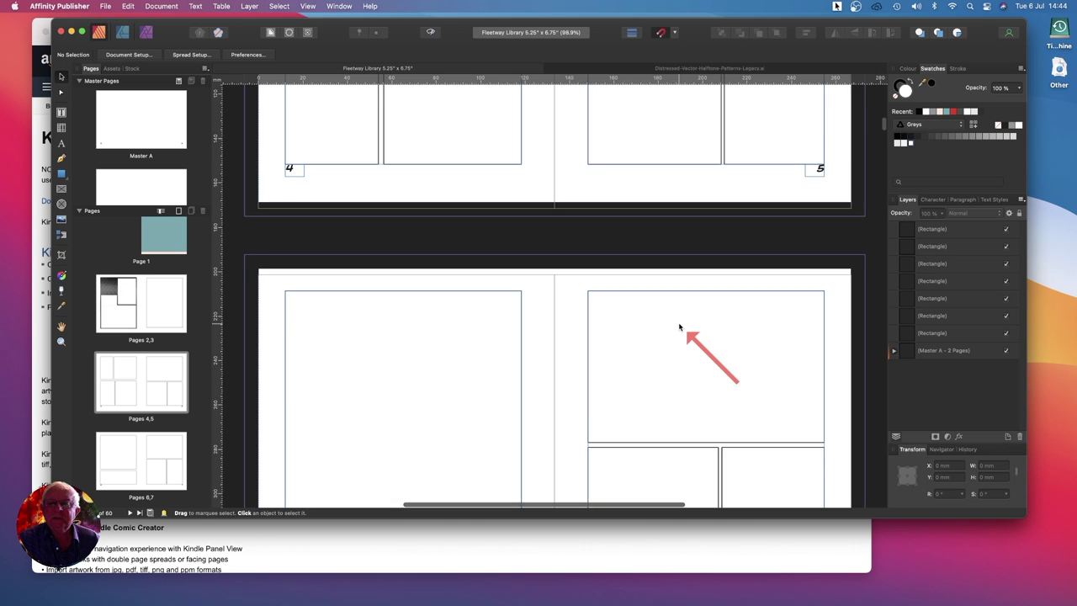
scroll(679, 328, down, 10)
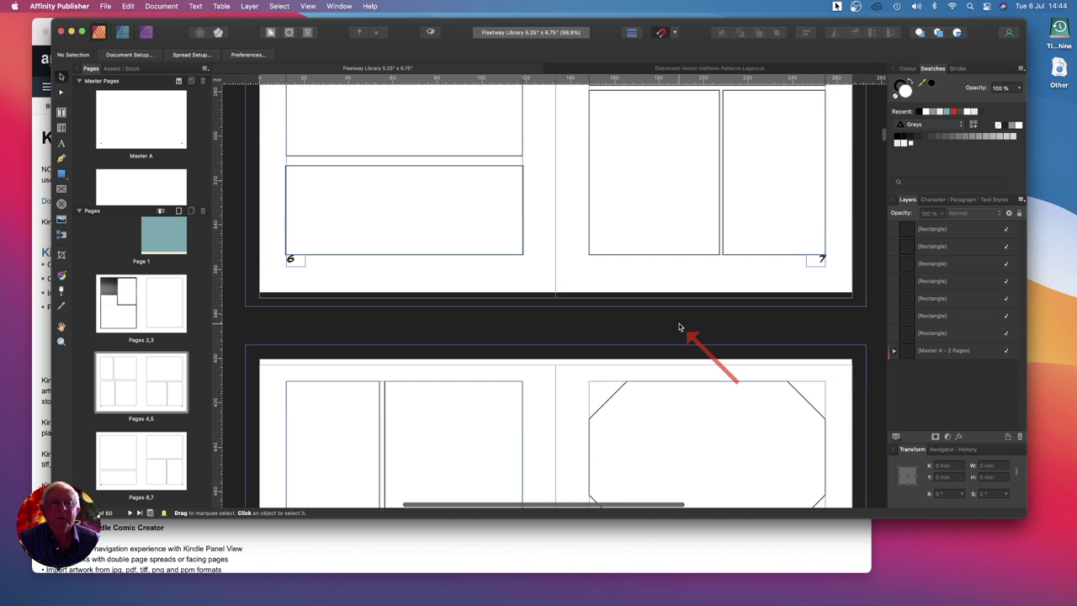
scroll(673, 324, down, 6)
scroll(665, 325, down, 4)
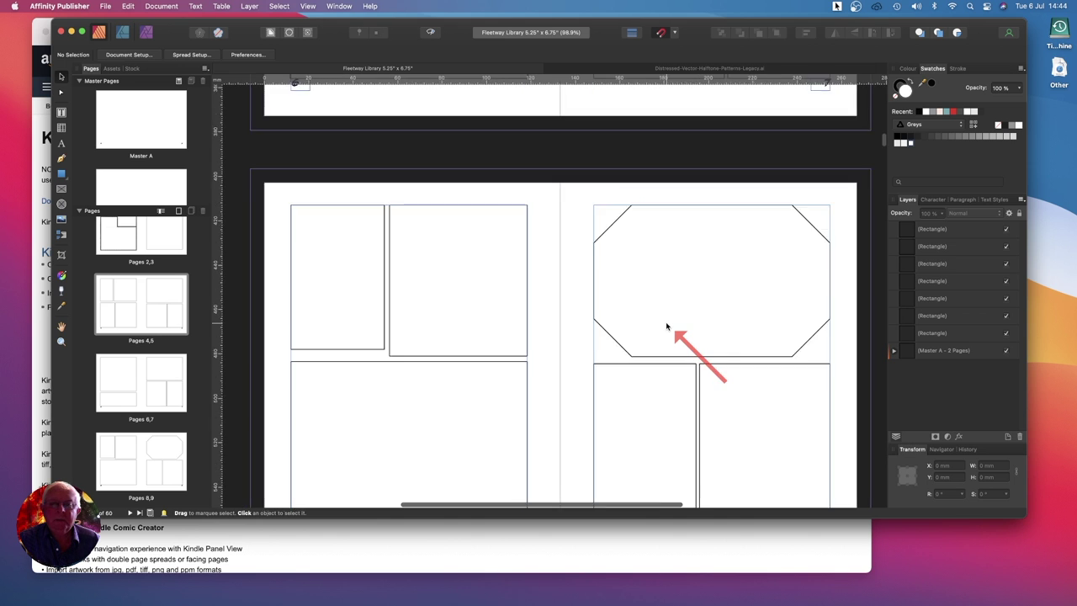
scroll(665, 325, down, 3)
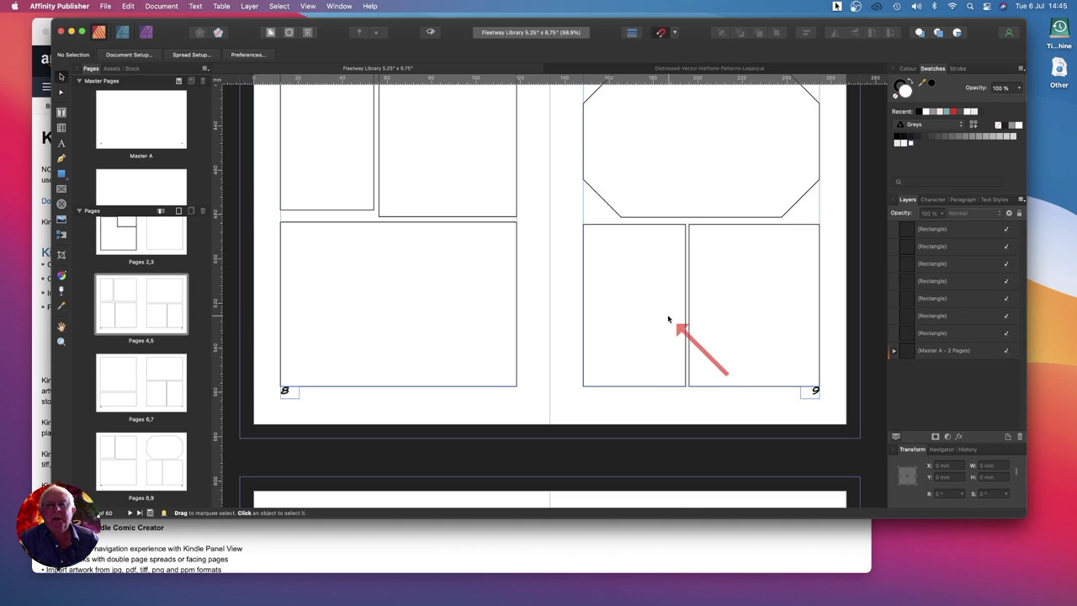
scroll(665, 321, down, 5)
scroll(666, 319, down, 10)
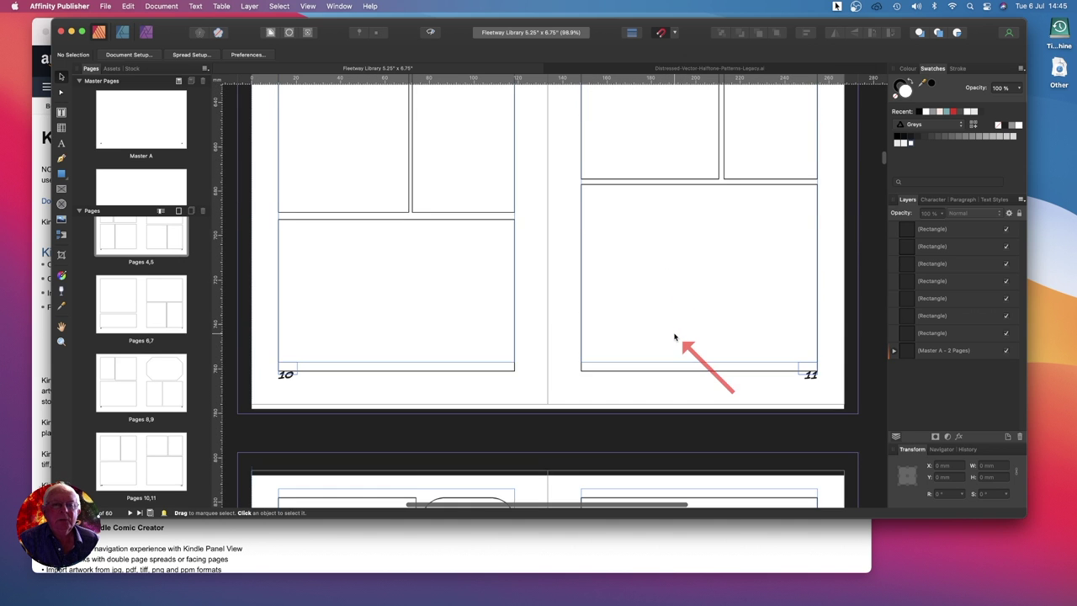
scroll(674, 337, down, 4)
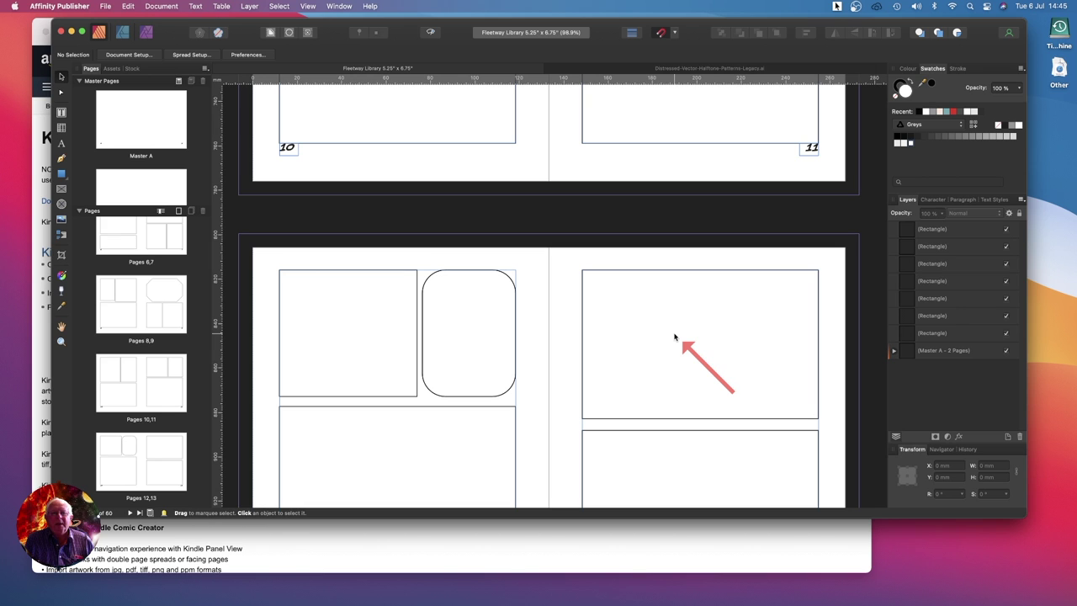
scroll(673, 337, down, 10)
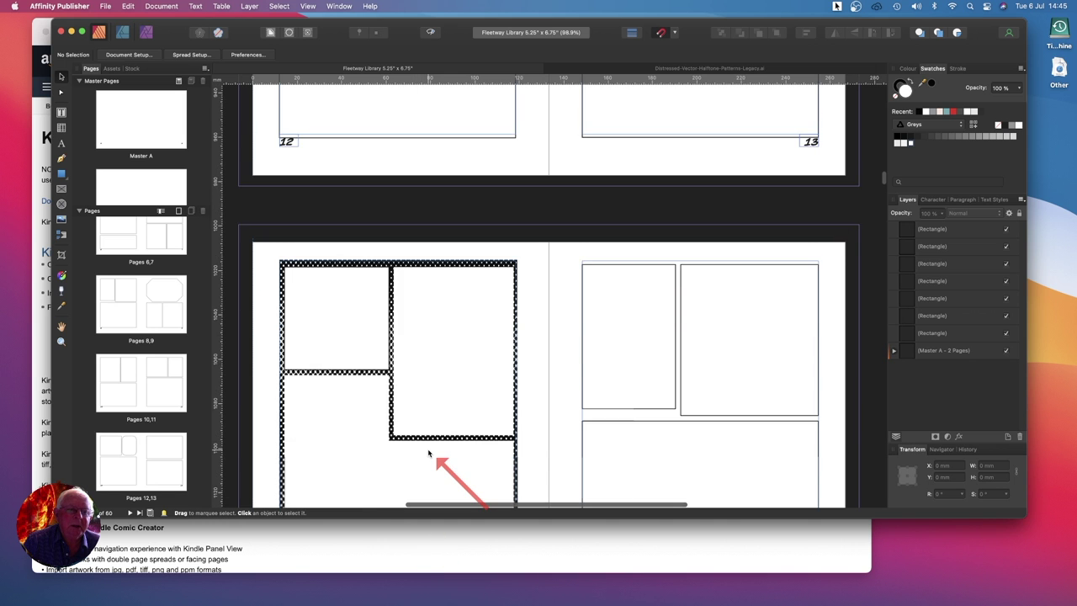
Scroll past the halftone-bordered pages 20–21 to the plain-bordered panel frames of pages 24–25.
scroll(428, 455, down, 5)
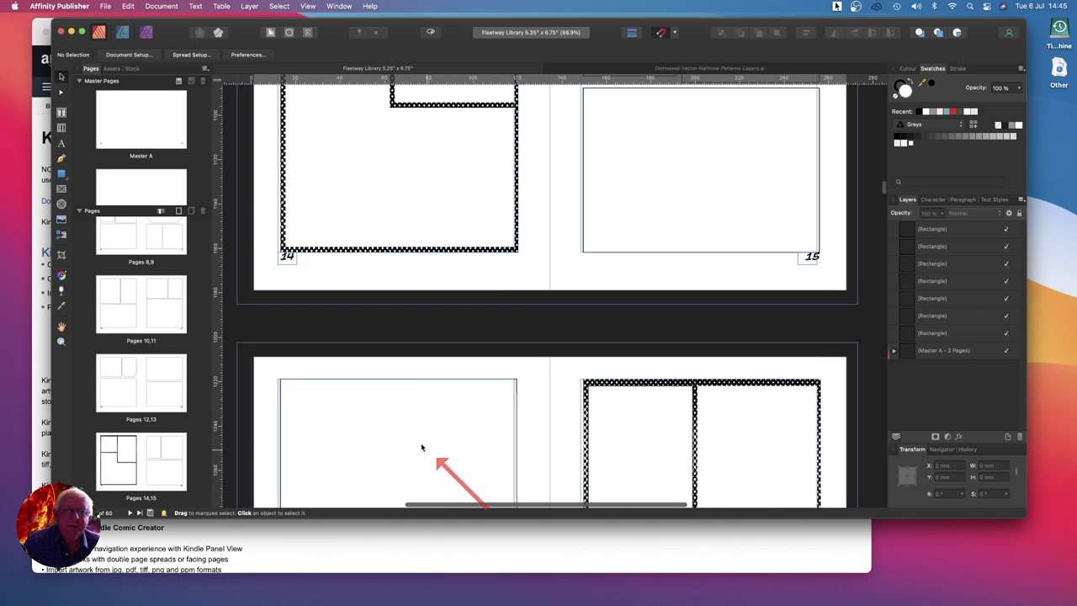
scroll(421, 447, down, 3)
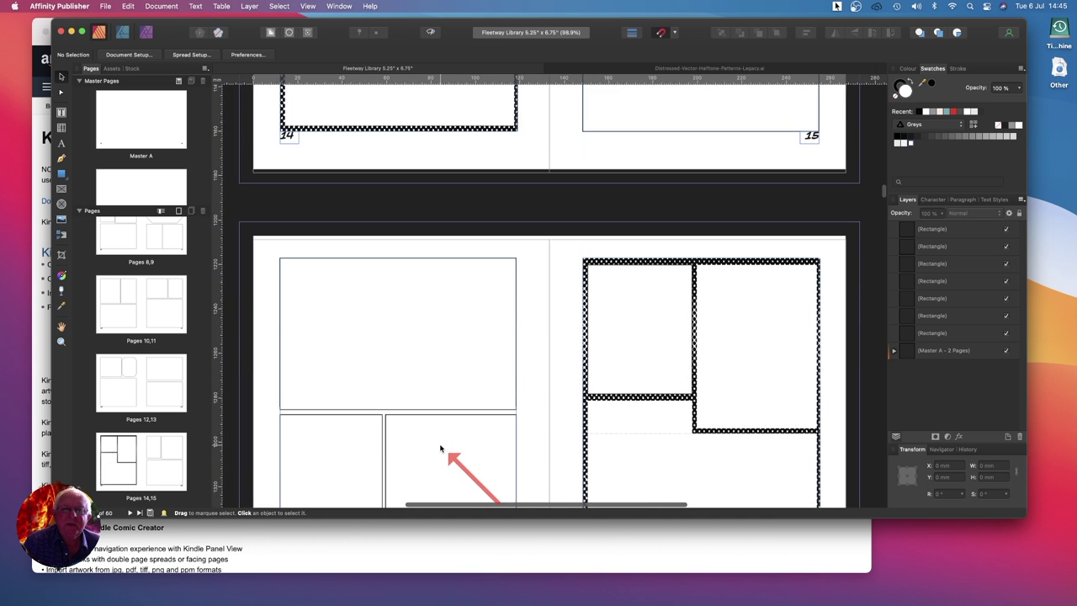
scroll(439, 449, down, 3)
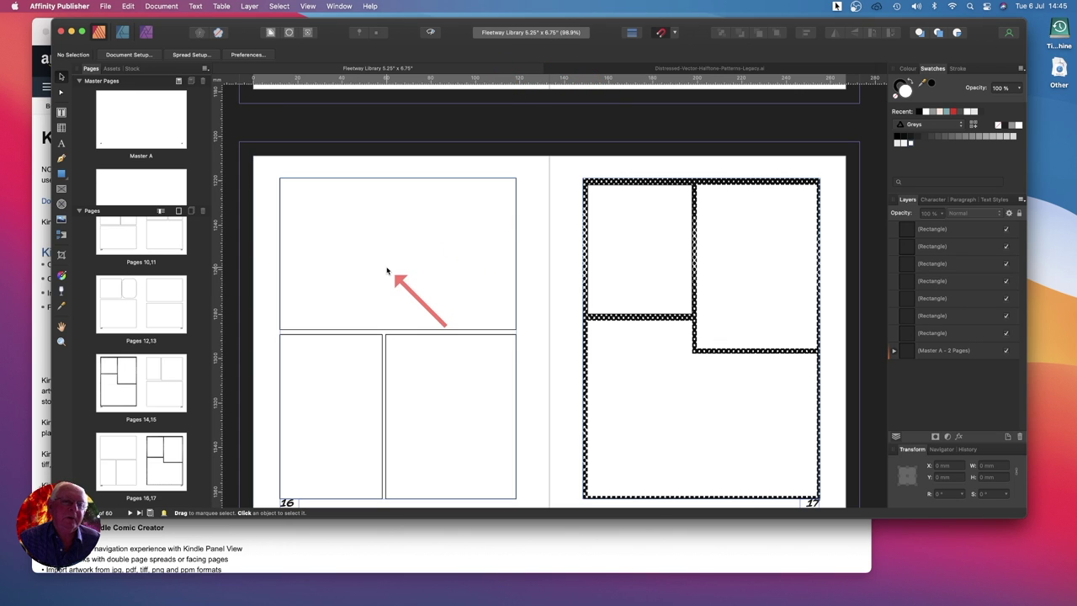
scroll(396, 281, down, 6)
scroll(396, 276, down, 10)
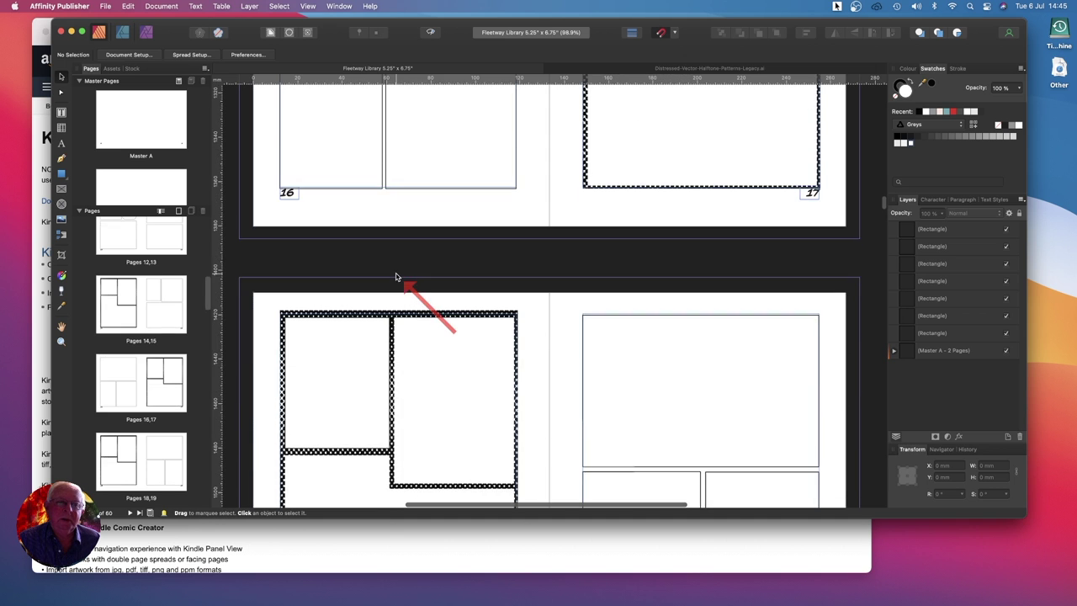
scroll(396, 277, down, 1)
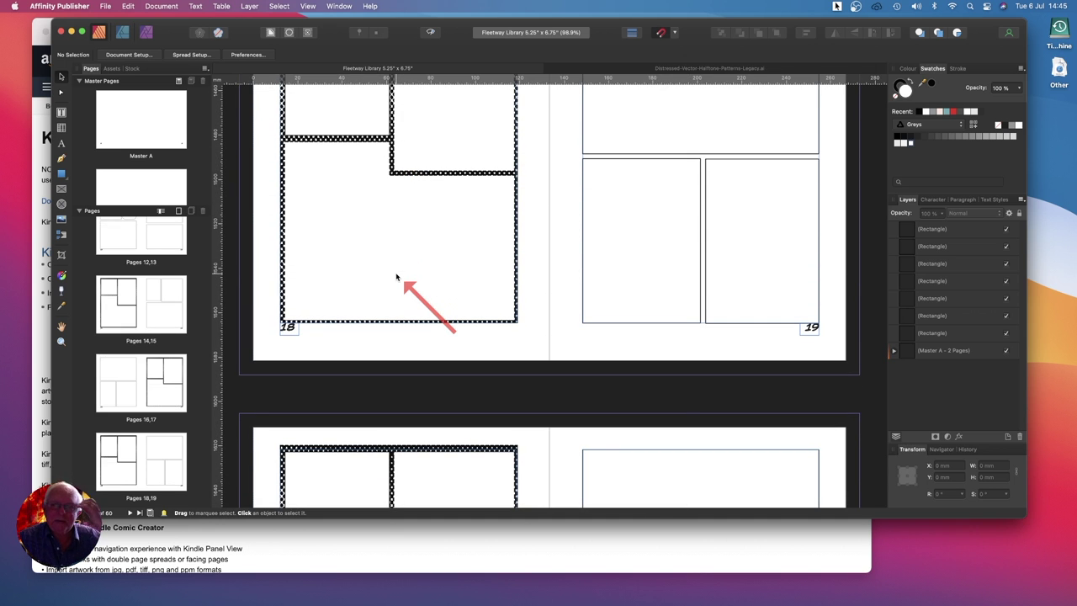
scroll(396, 277, down, 8)
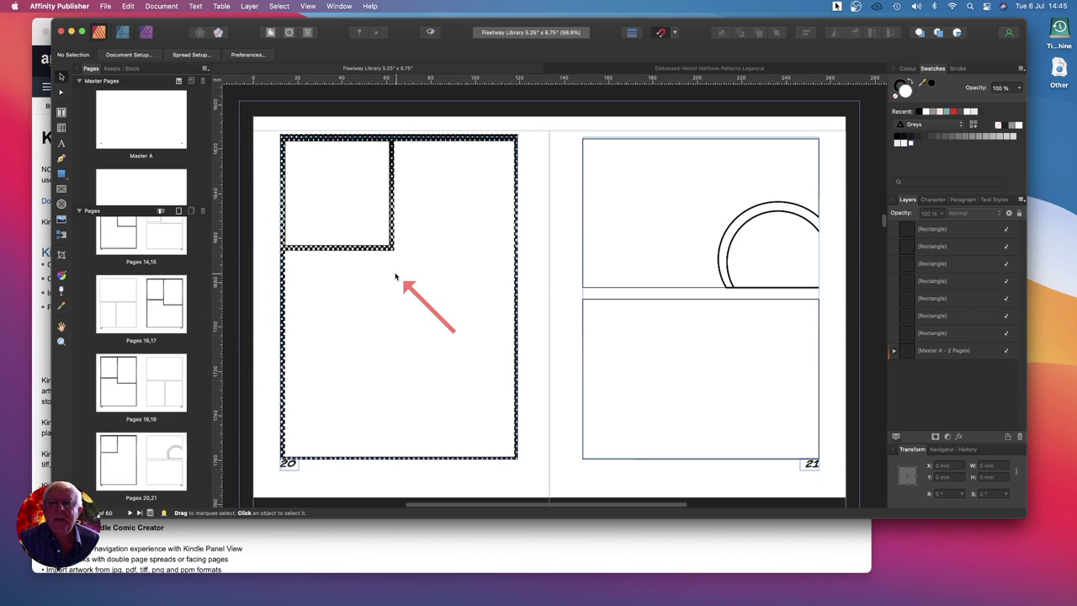
scroll(399, 277, down, 8)
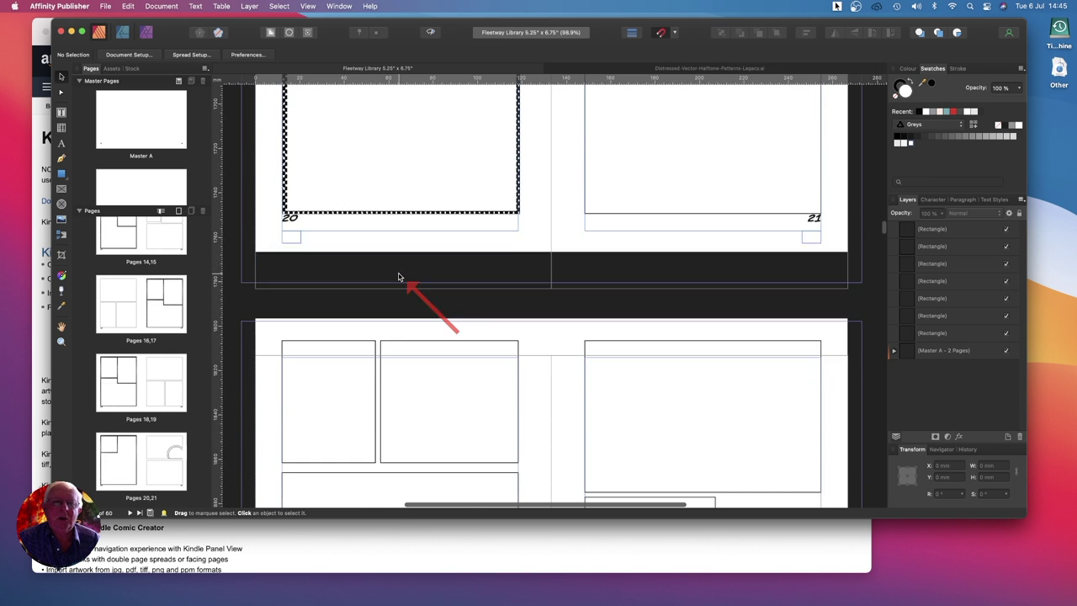
scroll(398, 276, down, 8)
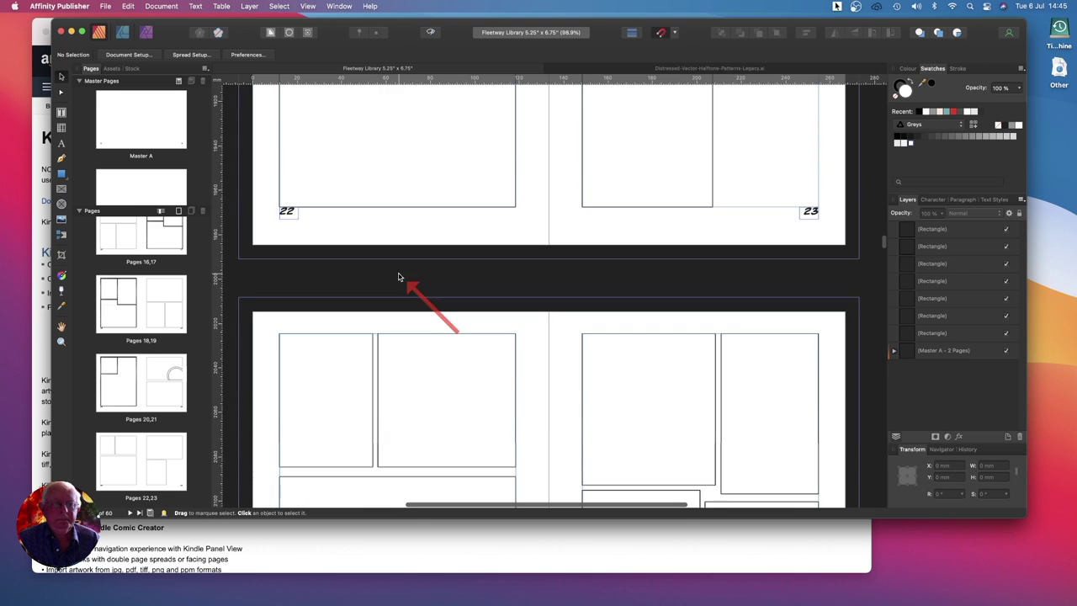
scroll(399, 277, down, 8)
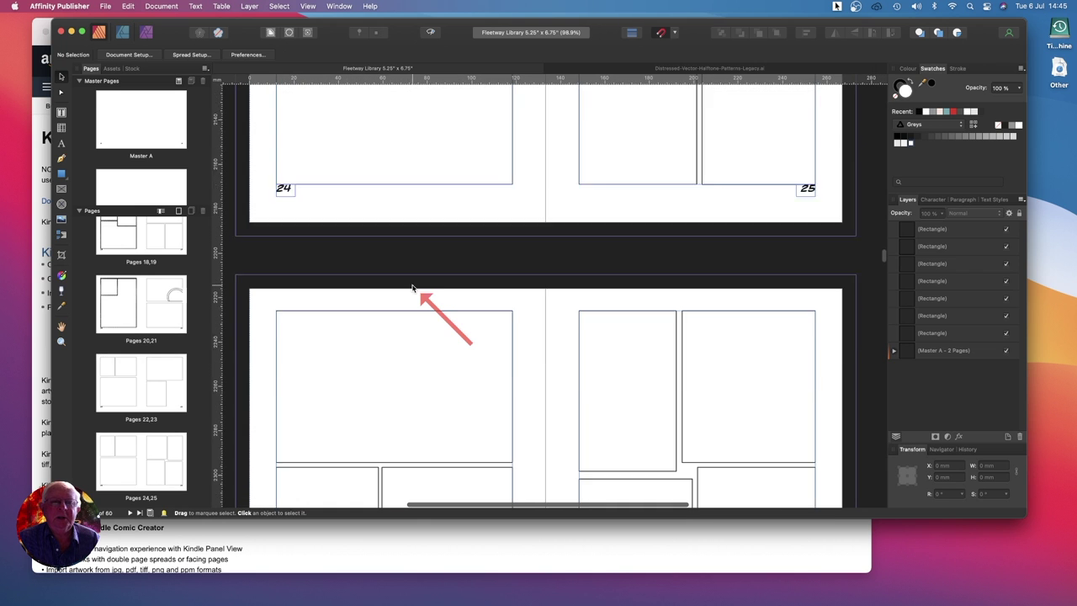
scroll(412, 288, down, 1)
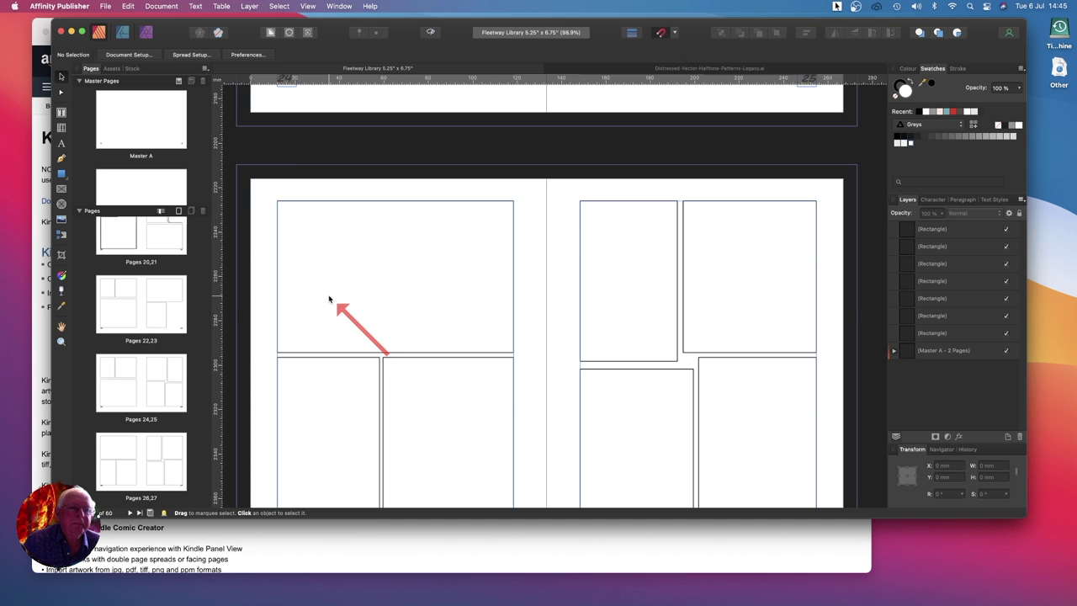
scroll(329, 300, up, 5)
Jump to the pages 2–3 spread from the Pages panel.
scroll(160, 270, up, 5)
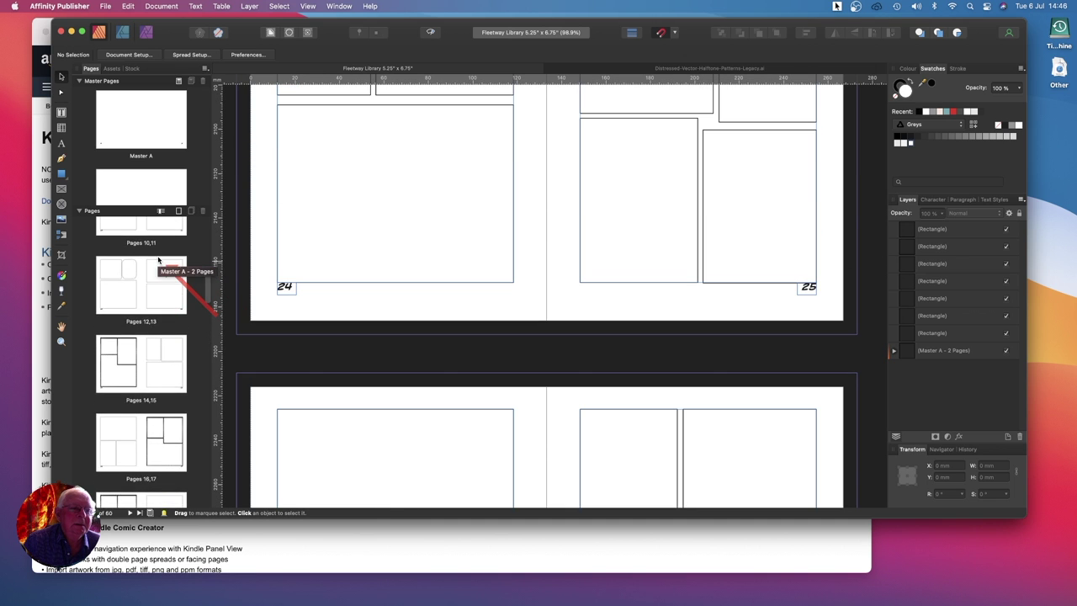
scroll(158, 261, up, 8)
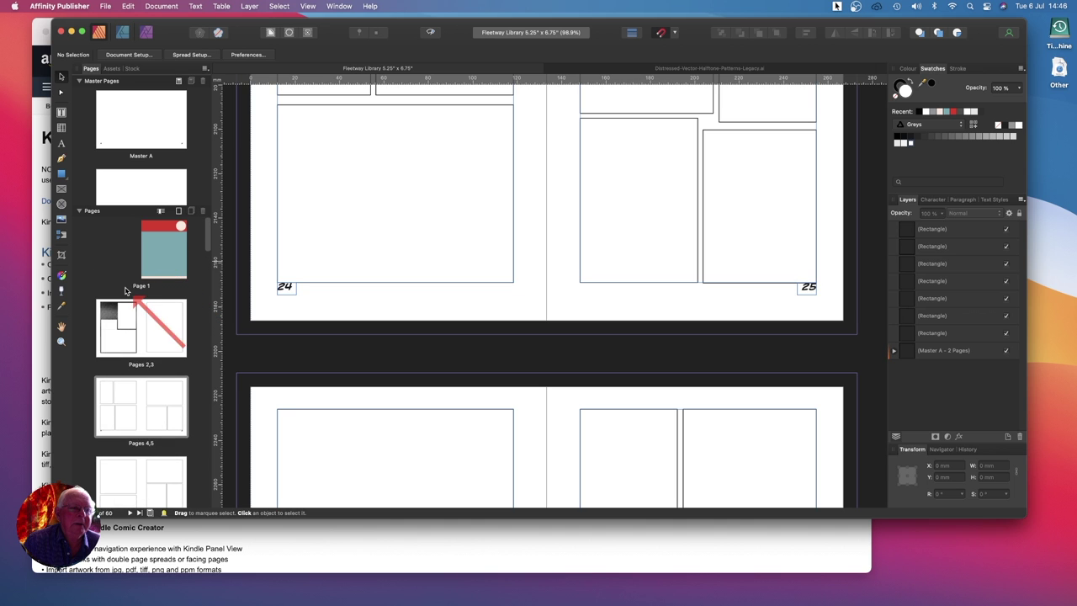
click(109, 313)
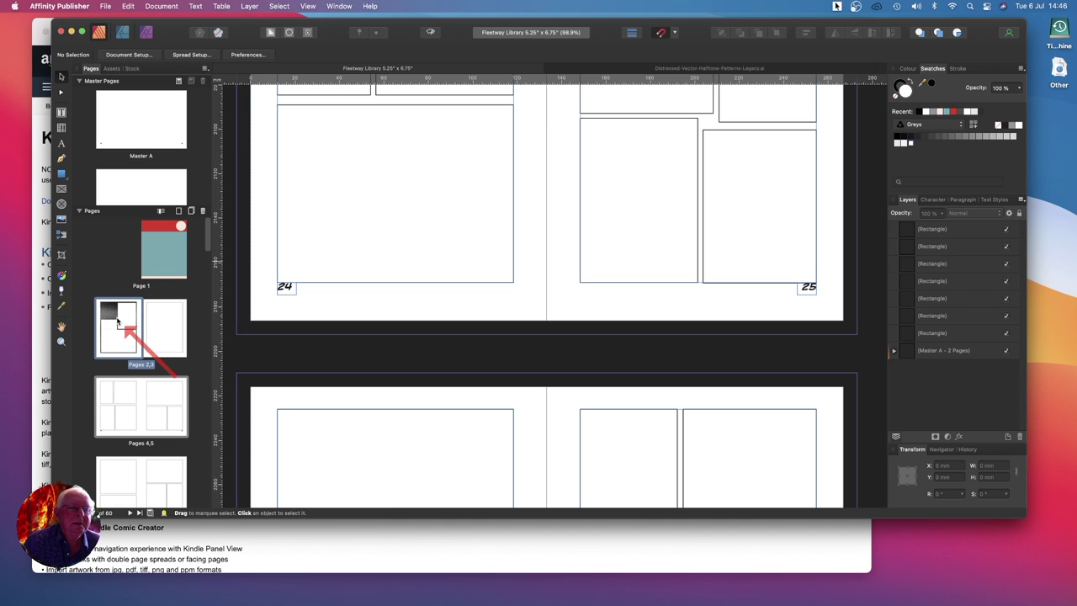
double_click(117, 319)
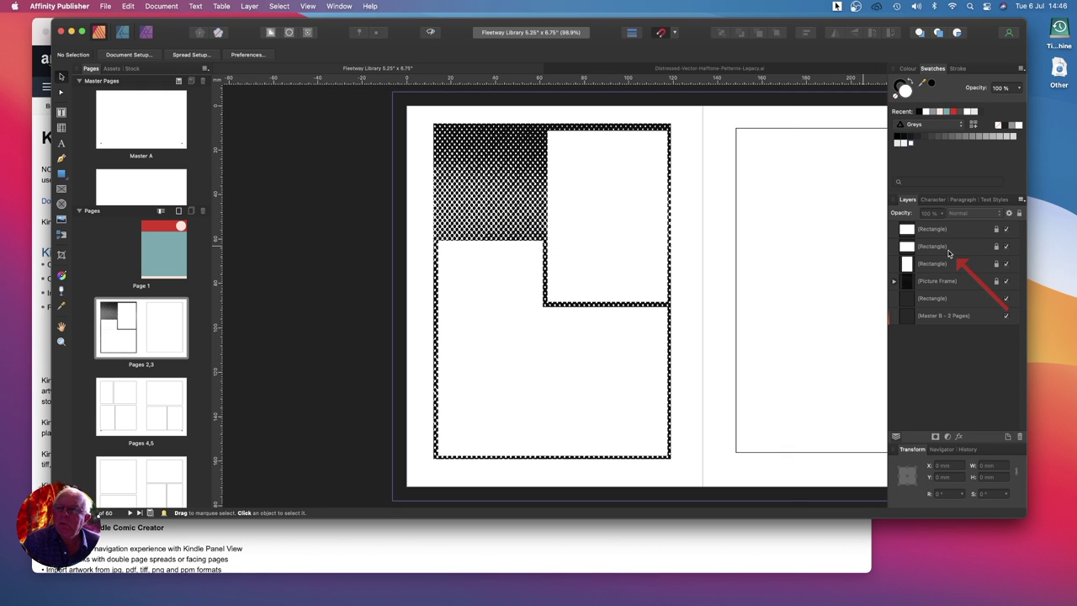
Toggle the halftone Picture Frame layer off and on, then bring Safari's Kindle Comic Creator page forward.
click(1007, 283)
click(1007, 283)
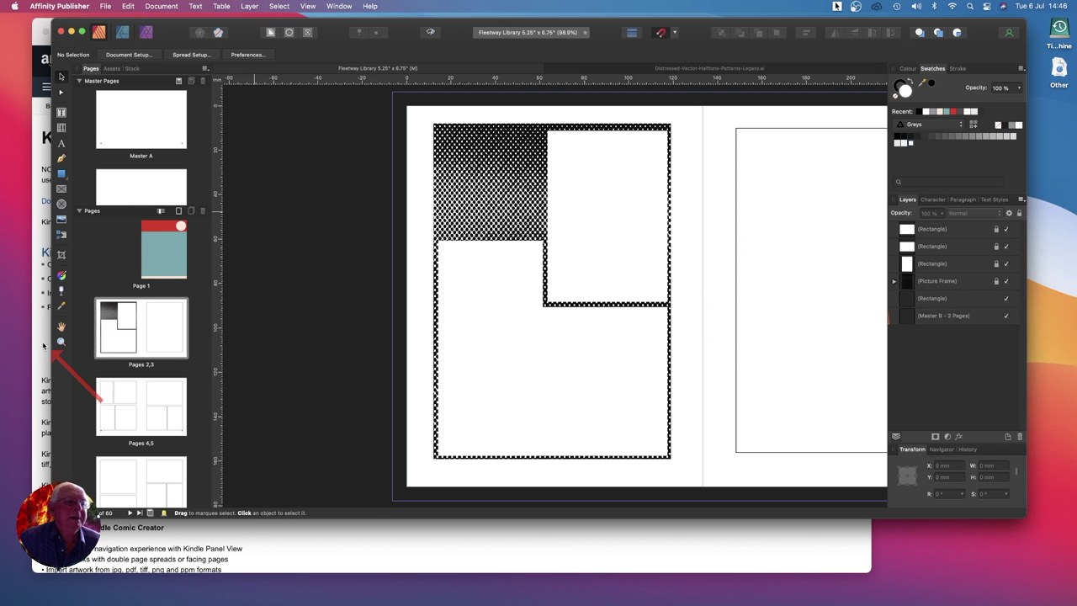
click(38, 343)
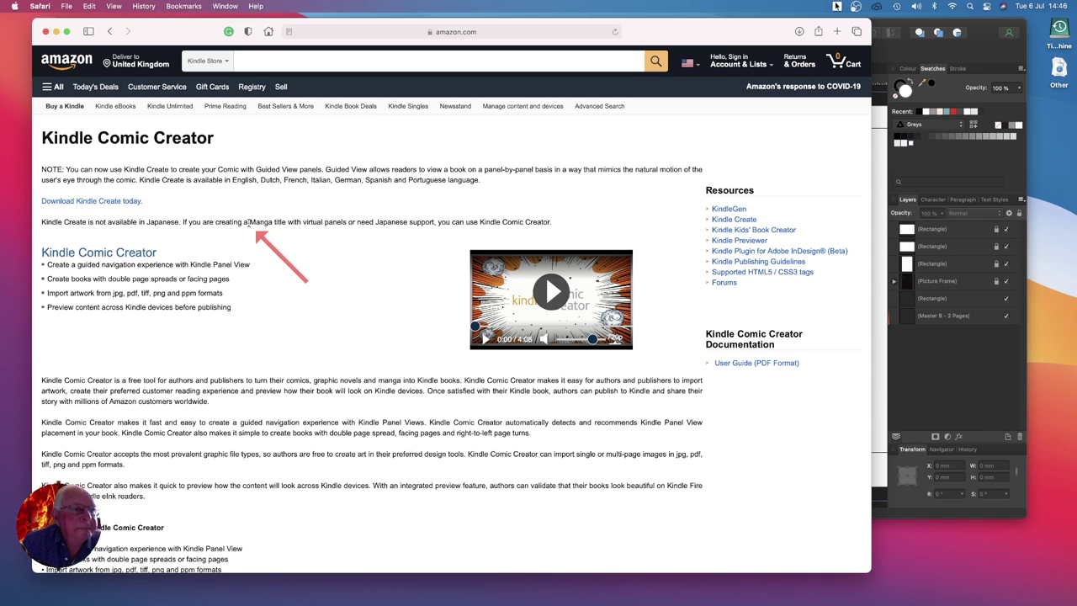
scroll(270, 240, down, 5)
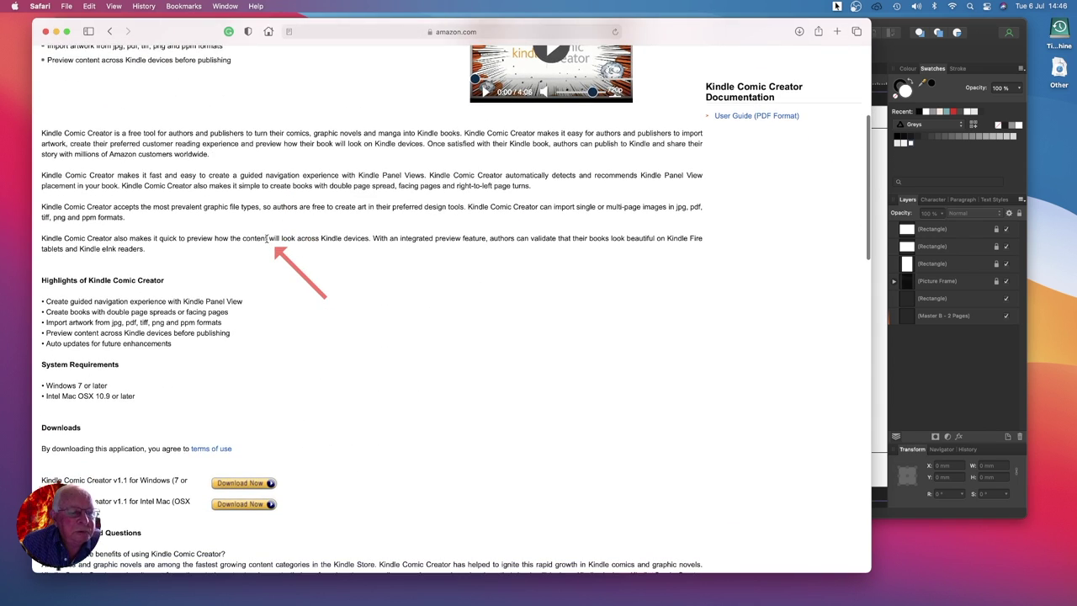
scroll(268, 242, down, 2)
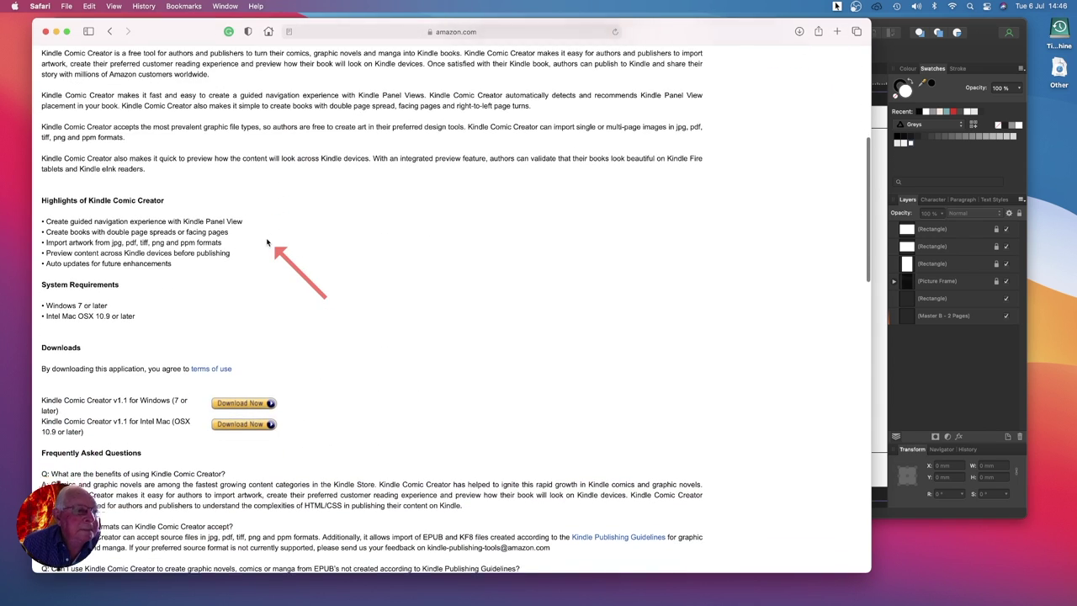
scroll(267, 243, down, 2)
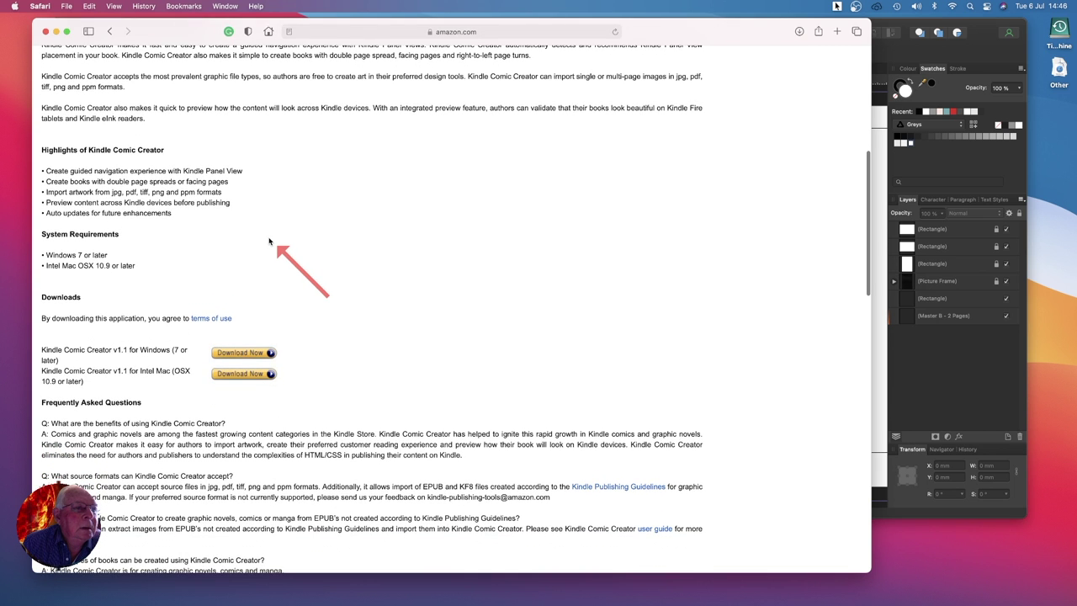
scroll(266, 241, down, 2)
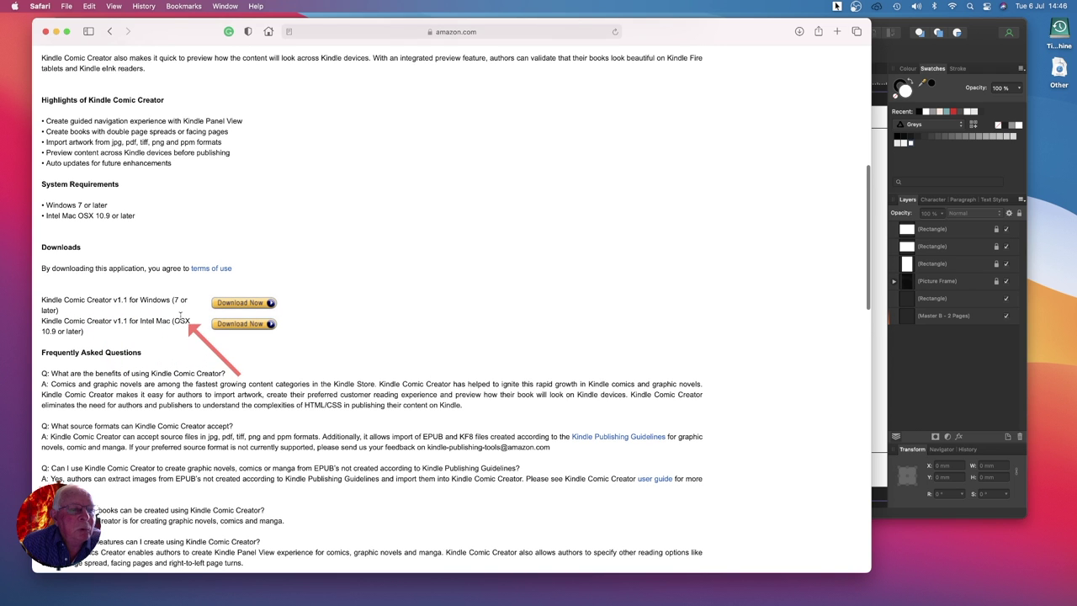
scroll(168, 319, up, 1)
scroll(431, 284, up, 5)
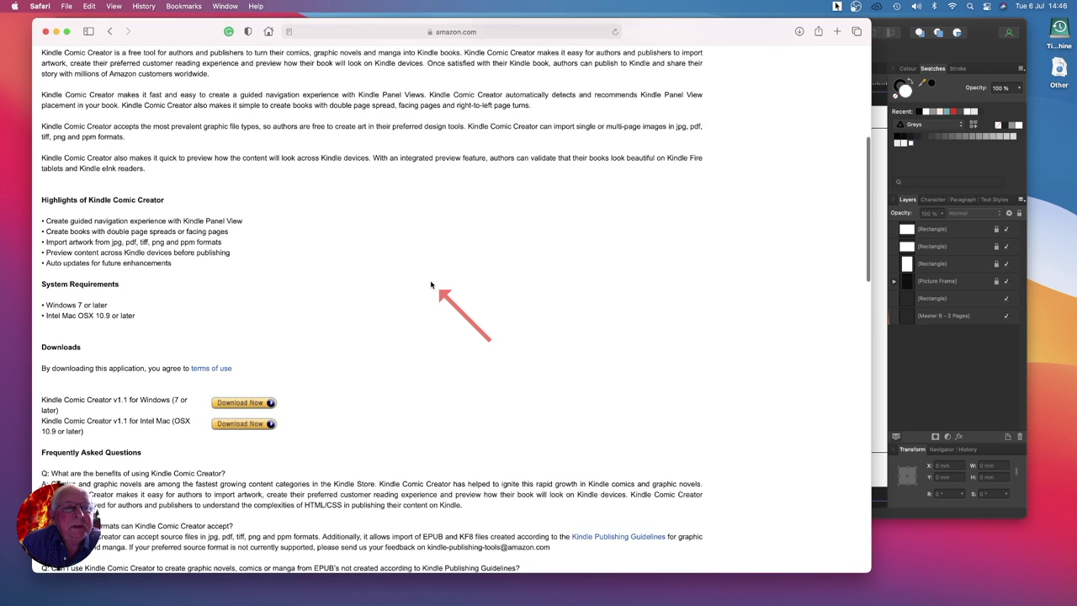
scroll(431, 284, up, 10)
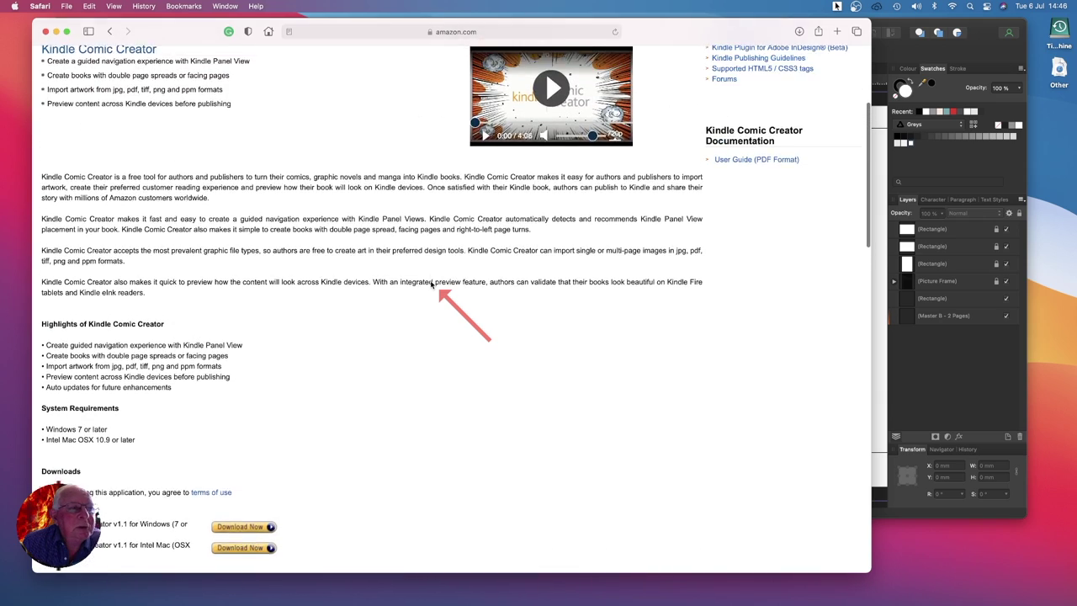
scroll(430, 285, up, 4)
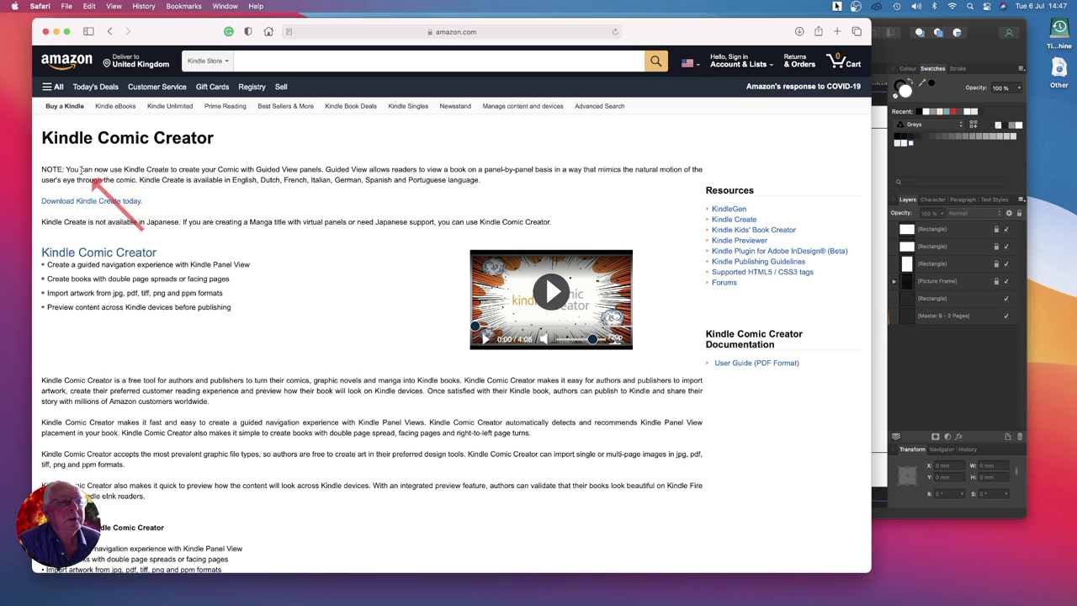
Select the NOTE paragraph text from "You can now" to "language.".
drag(65, 169, 484, 181)
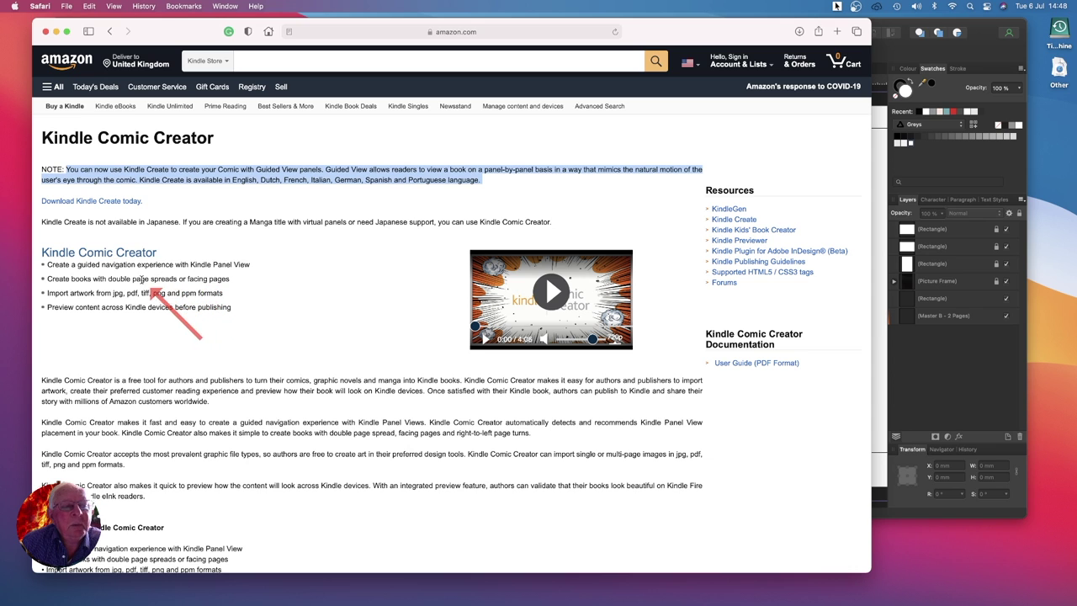
Highlight the "double page spreads or facing pages" and "jpg, pdf" phrases in the feature list.
drag(132, 279, 229, 281)
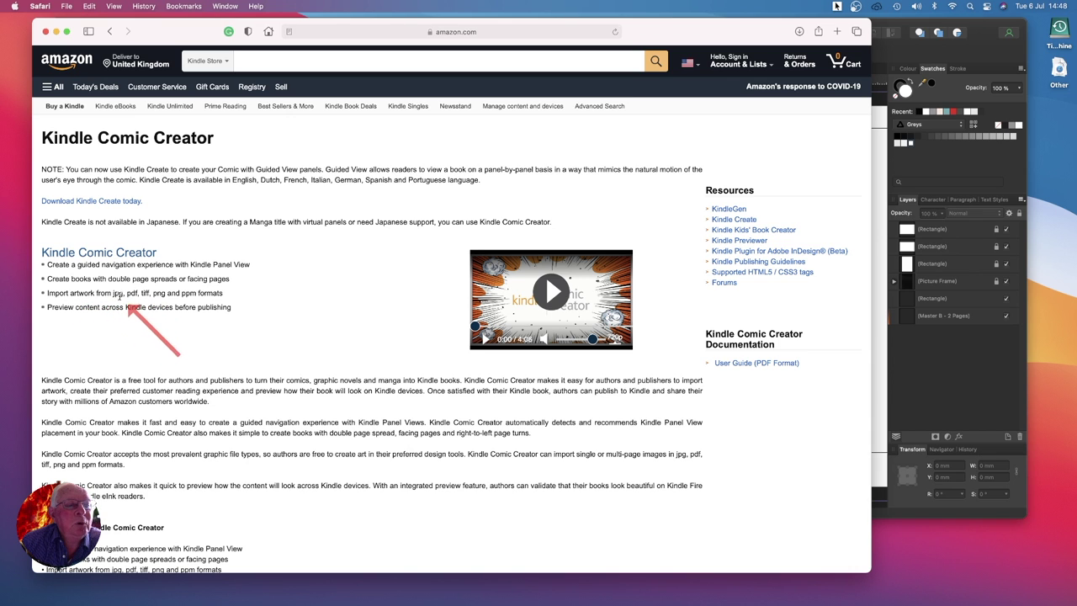
drag(111, 293, 138, 293)
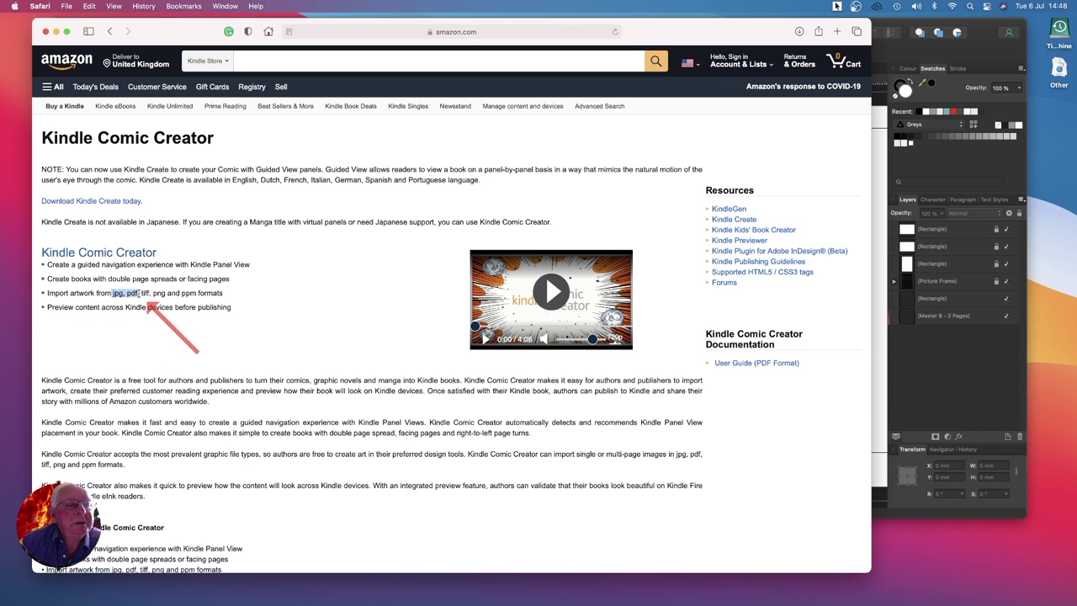
click(157, 292)
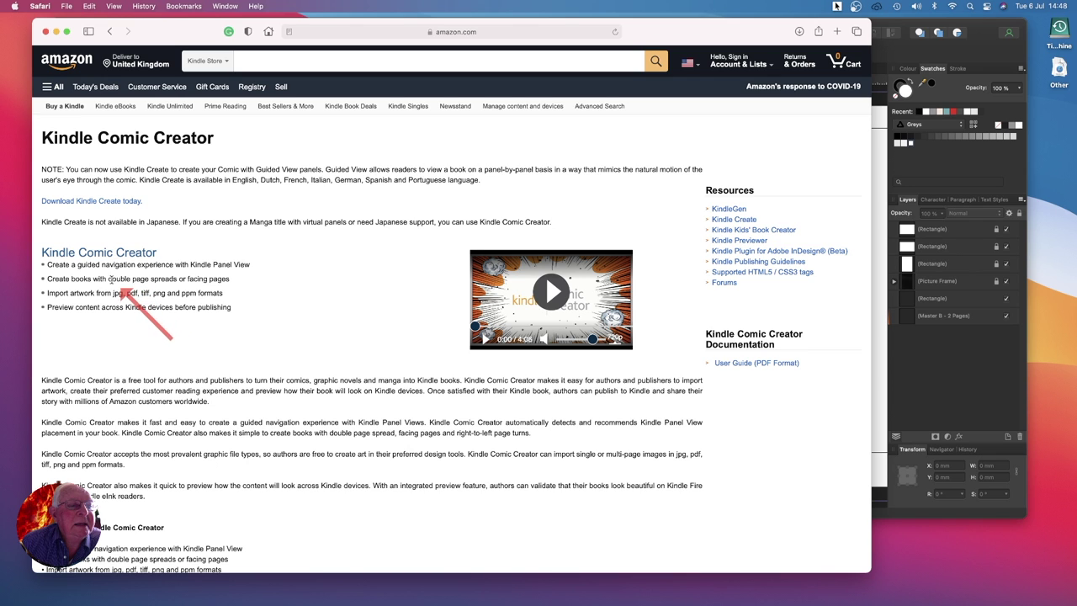
drag(109, 280, 228, 282)
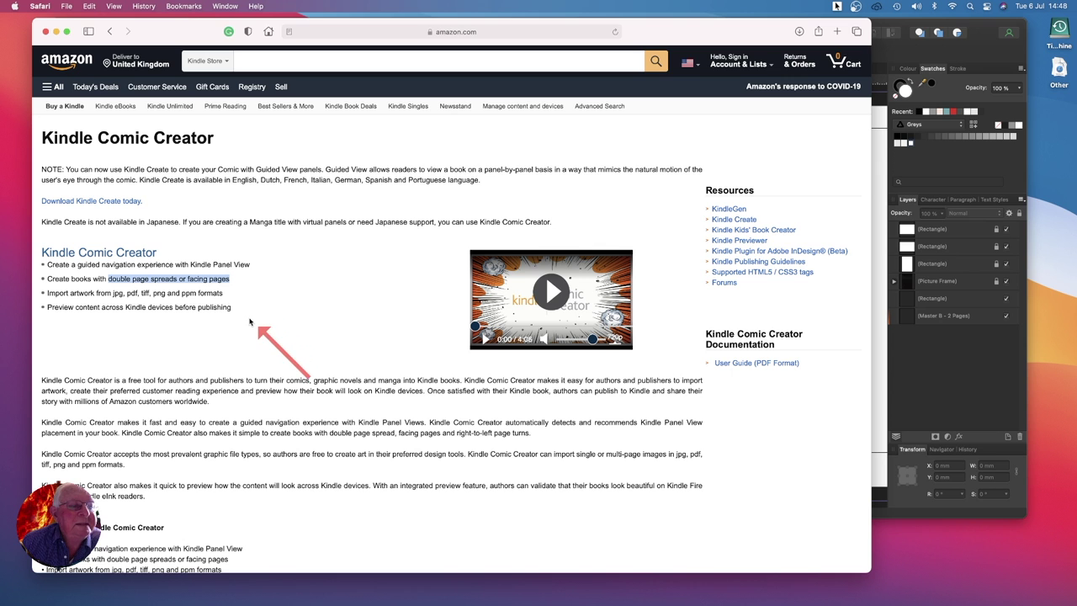
Highlight "graphic novels" in the description, then scroll down to the Downloads and FAQ sections.
scroll(249, 321, down, 3)
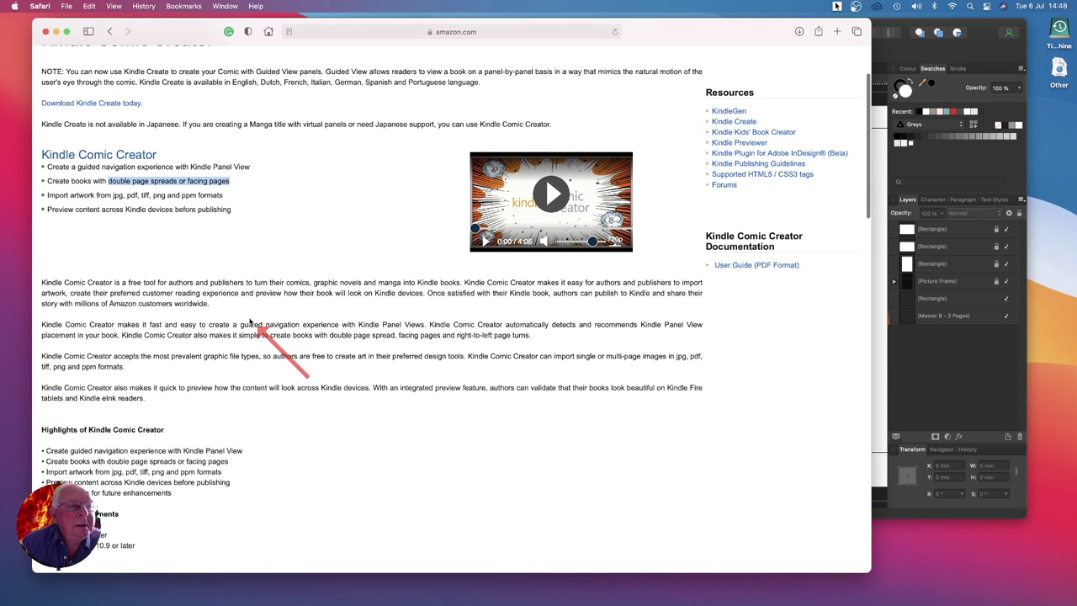
drag(44, 283, 249, 284)
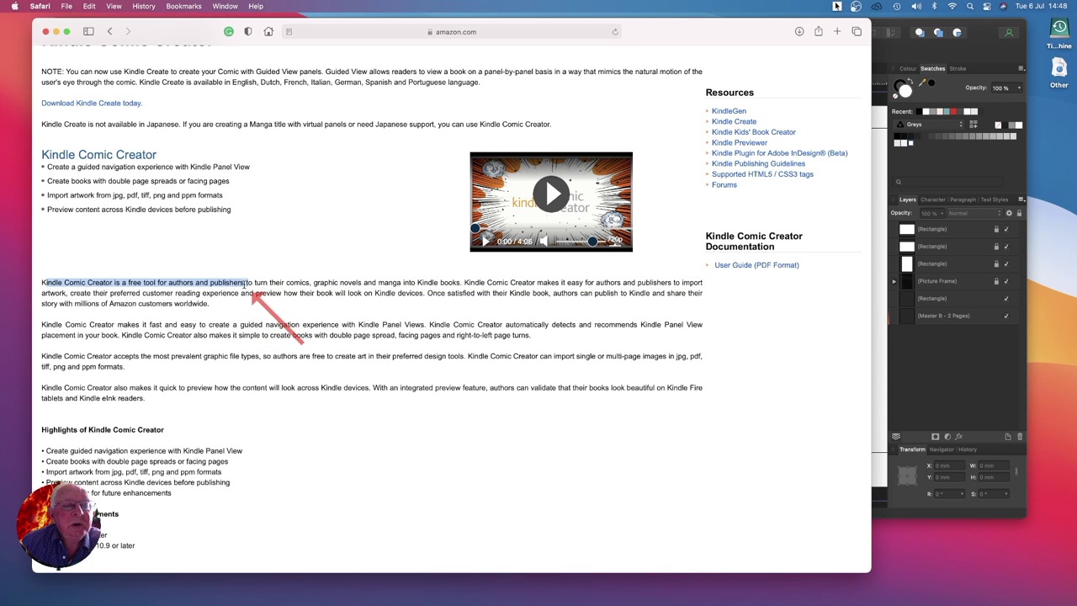
click(282, 284)
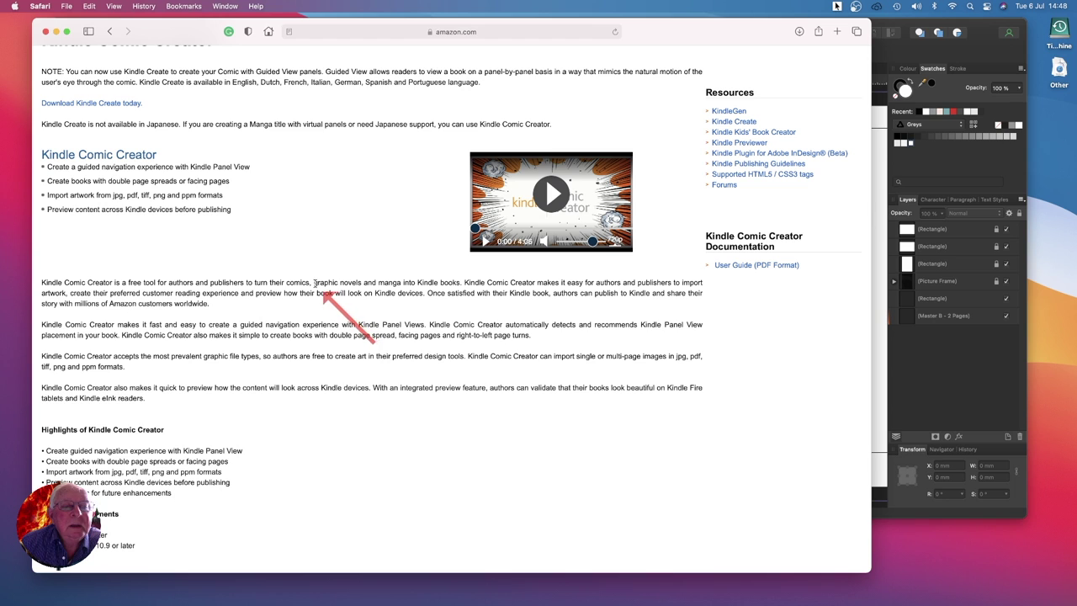
drag(315, 283, 363, 284)
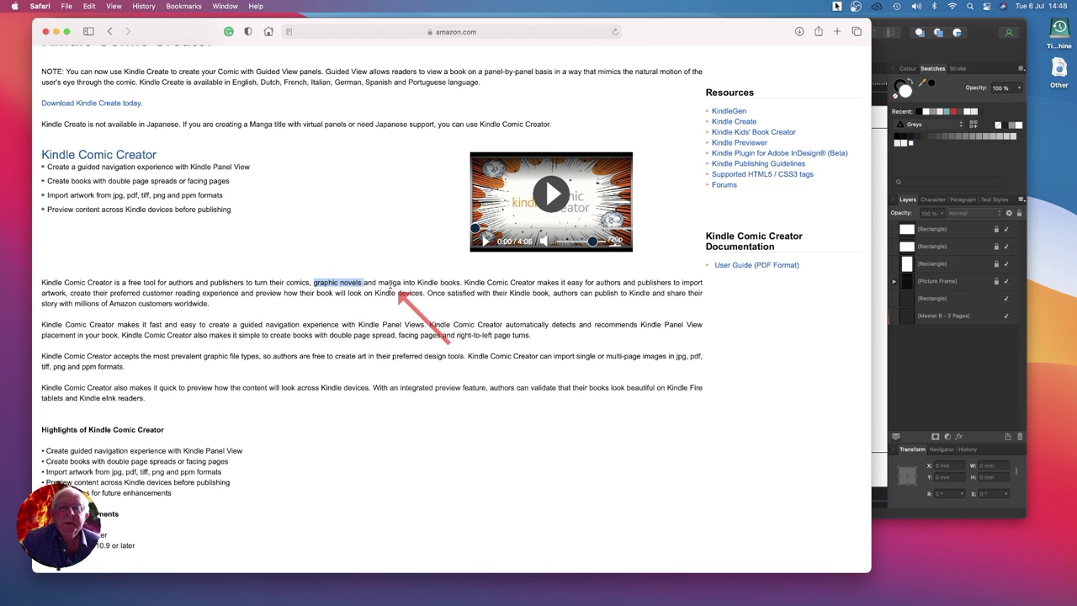
scroll(185, 314, down, 5)
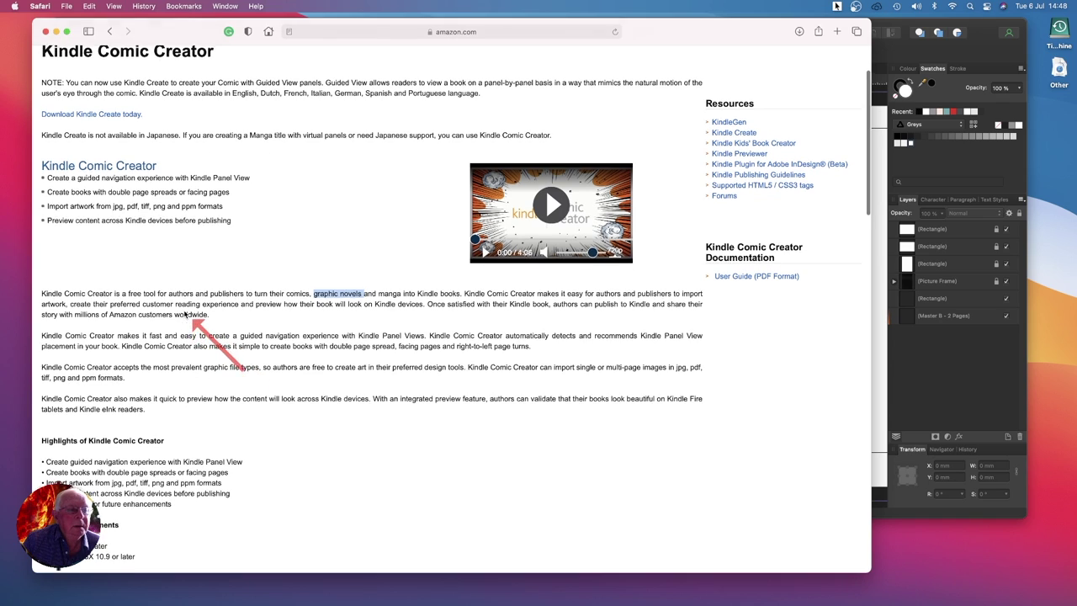
scroll(181, 318, down, 4)
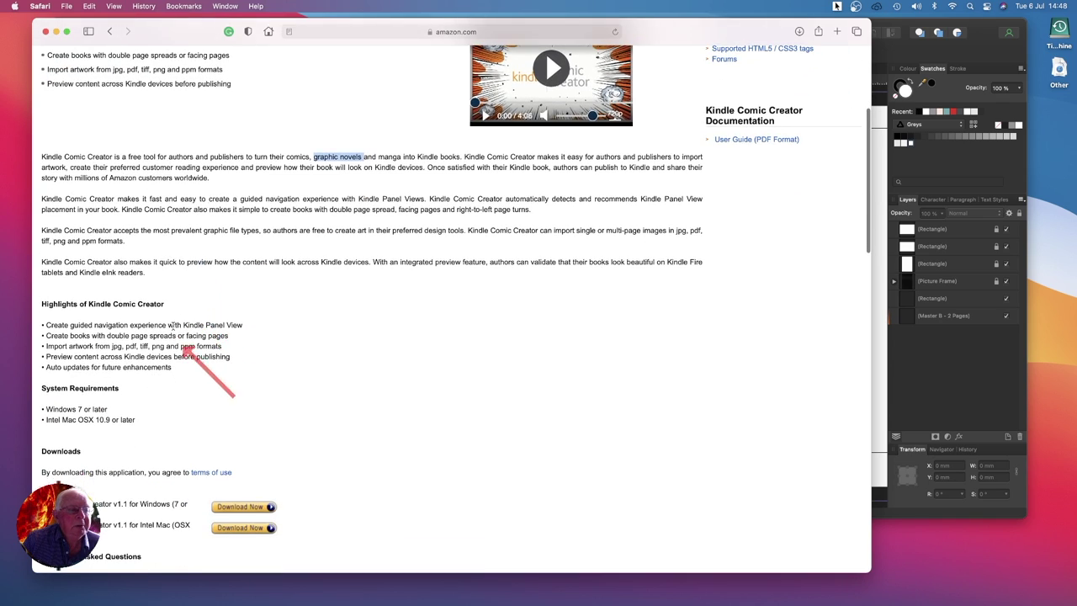
scroll(173, 324, down, 4)
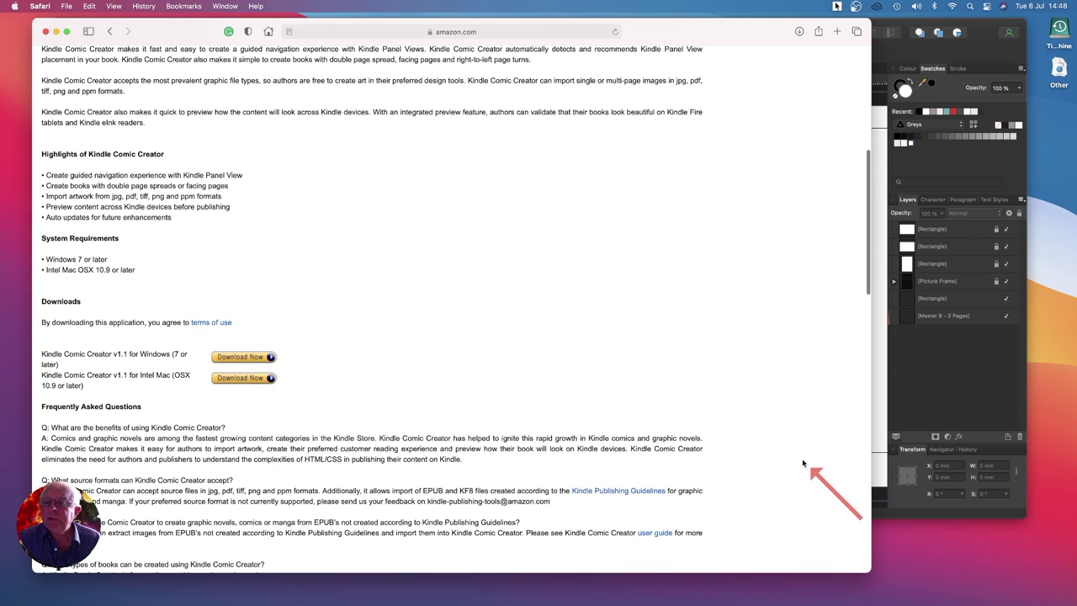
Open Applications in Finder and select Kindle Create to show its version 1.56 details.
mouse_move(165, 602)
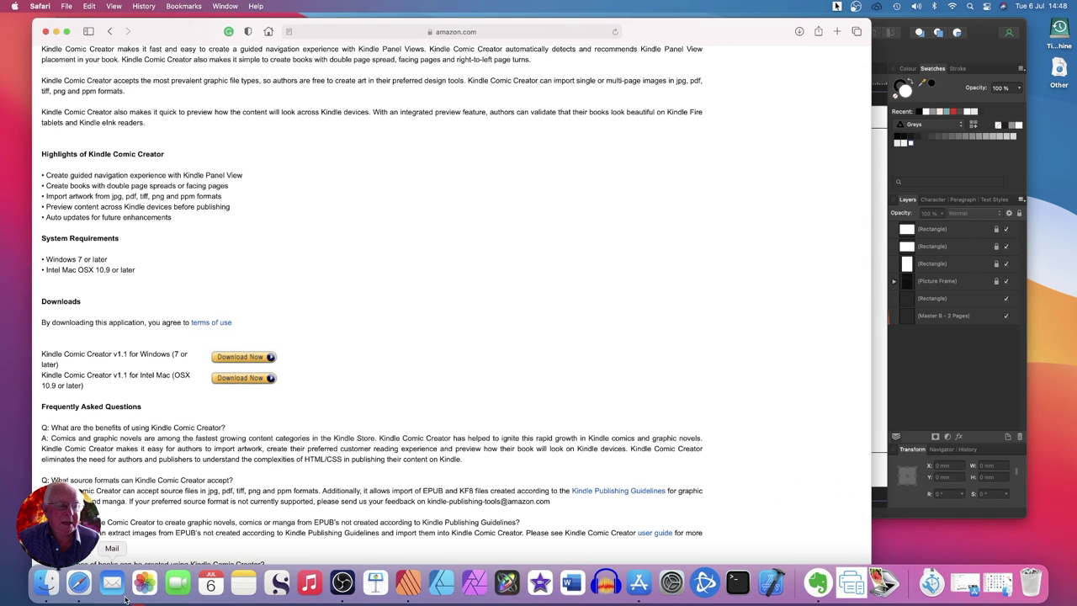
click(53, 580)
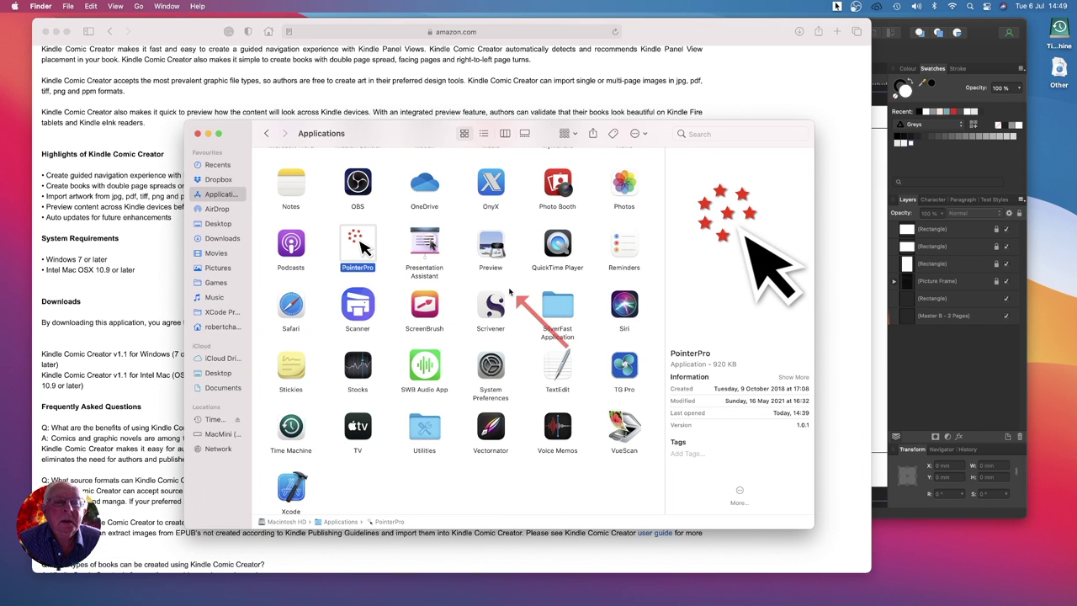
scroll(526, 293, up, 10)
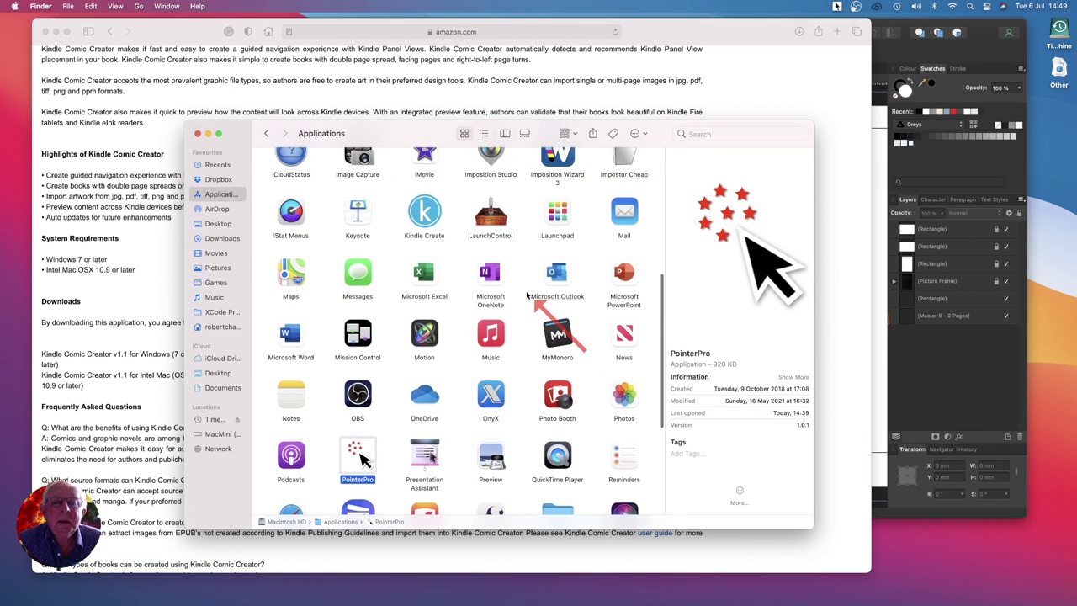
scroll(526, 293, up, 5)
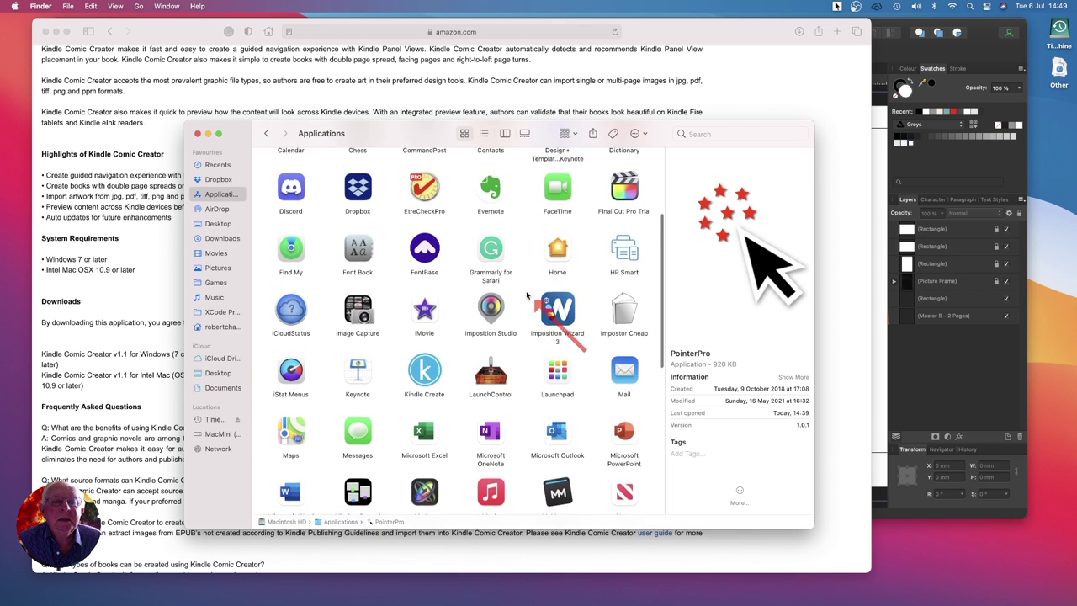
scroll(527, 294, up, 1)
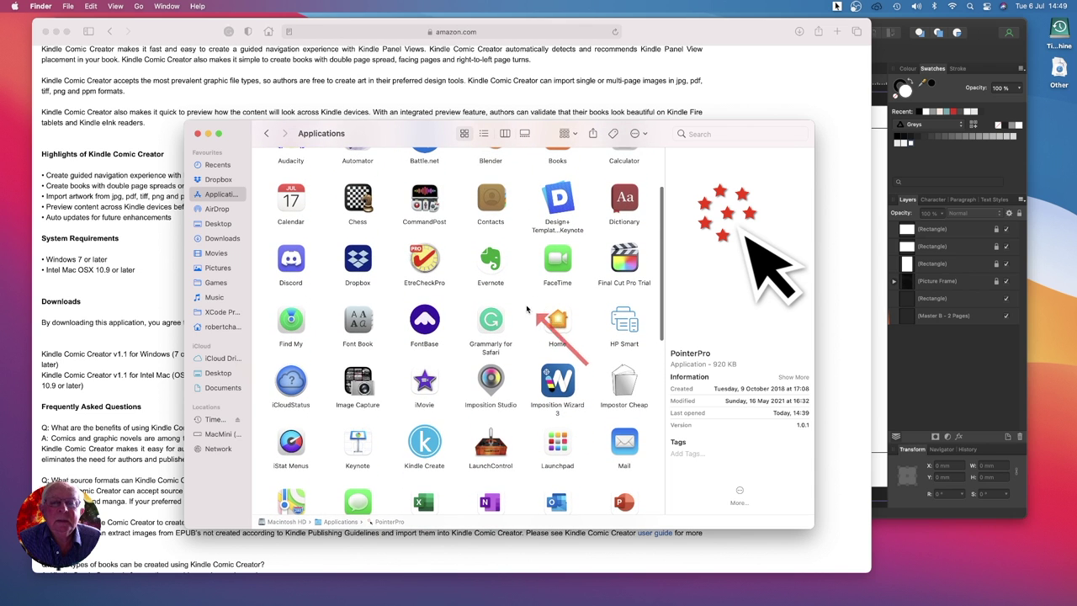
scroll(379, 403, down, 2)
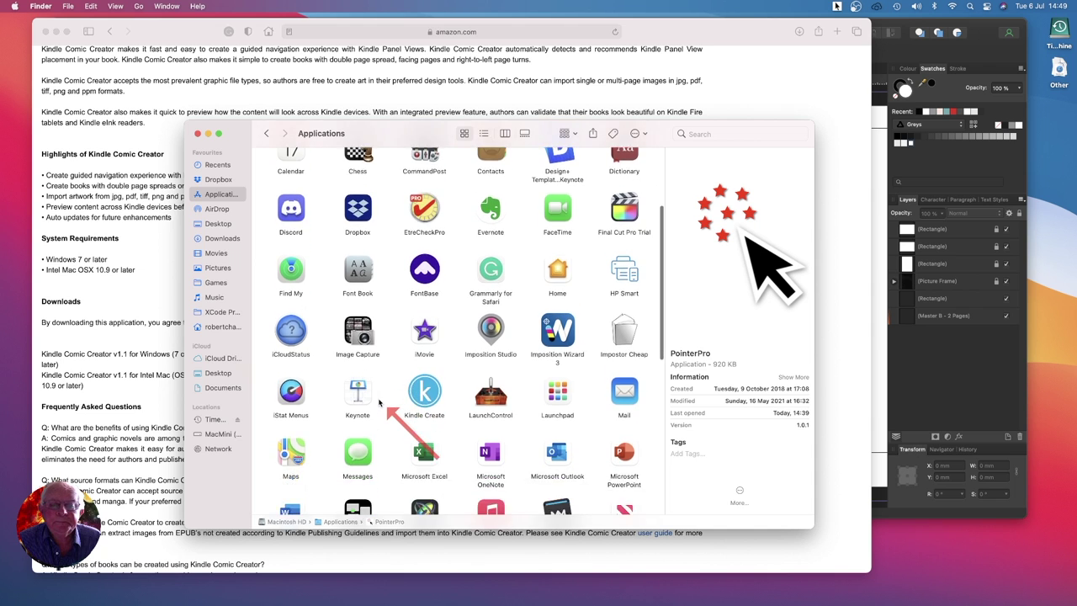
scroll(379, 403, down, 1)
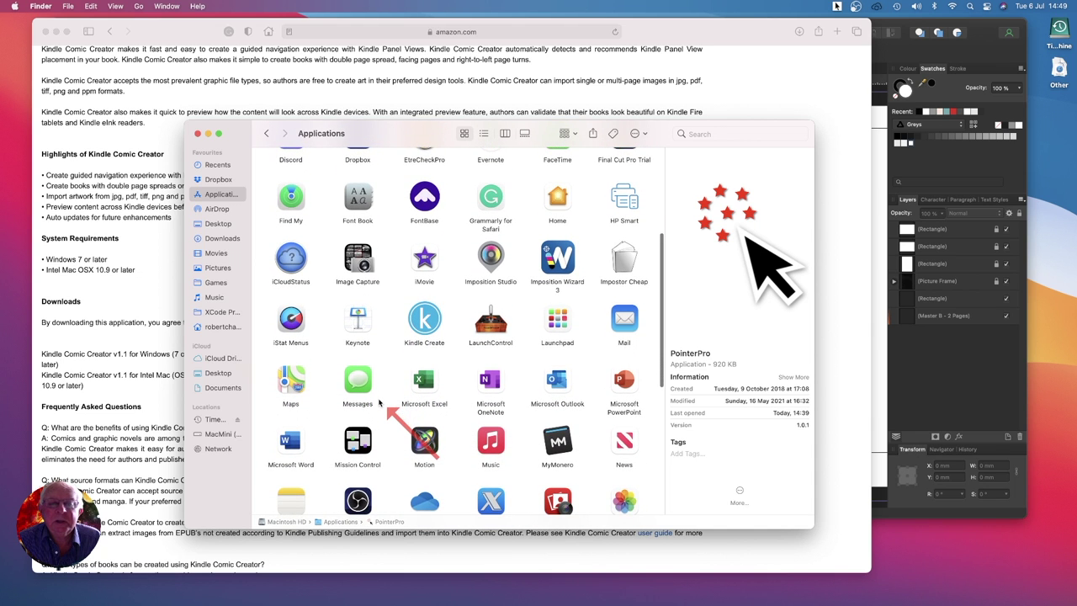
click(429, 320)
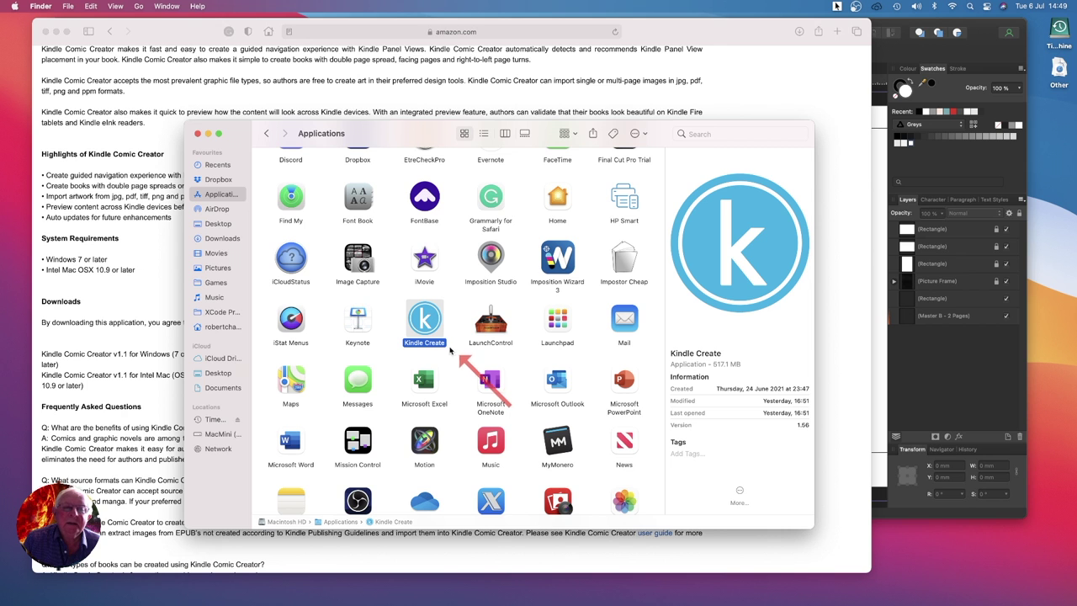
Bring Safari's Amazon Kindle Create page forward and scroll down through it.
click(133, 128)
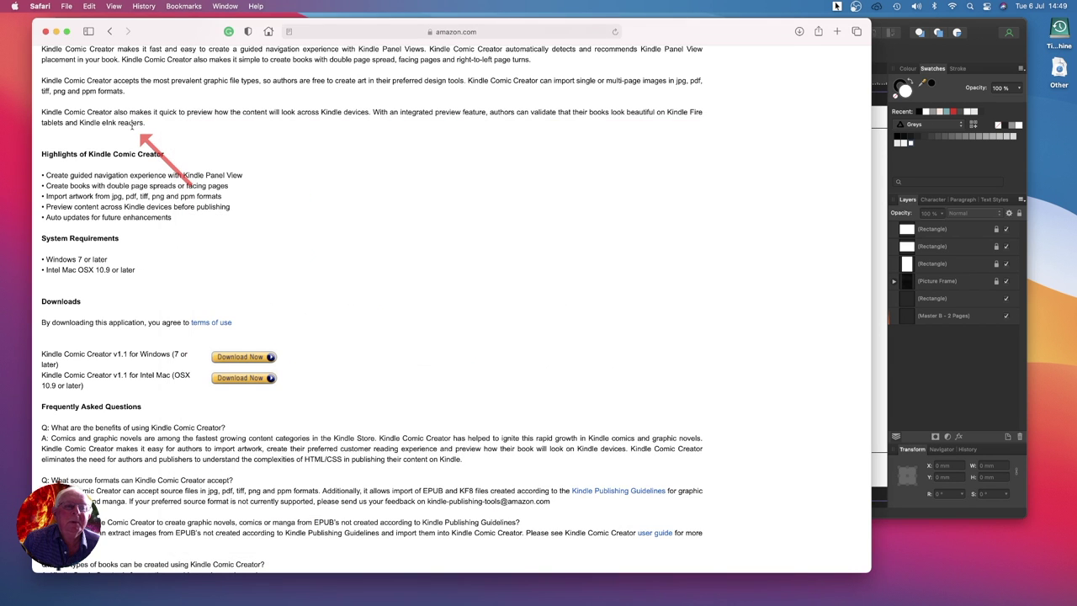
scroll(131, 126, up, 10)
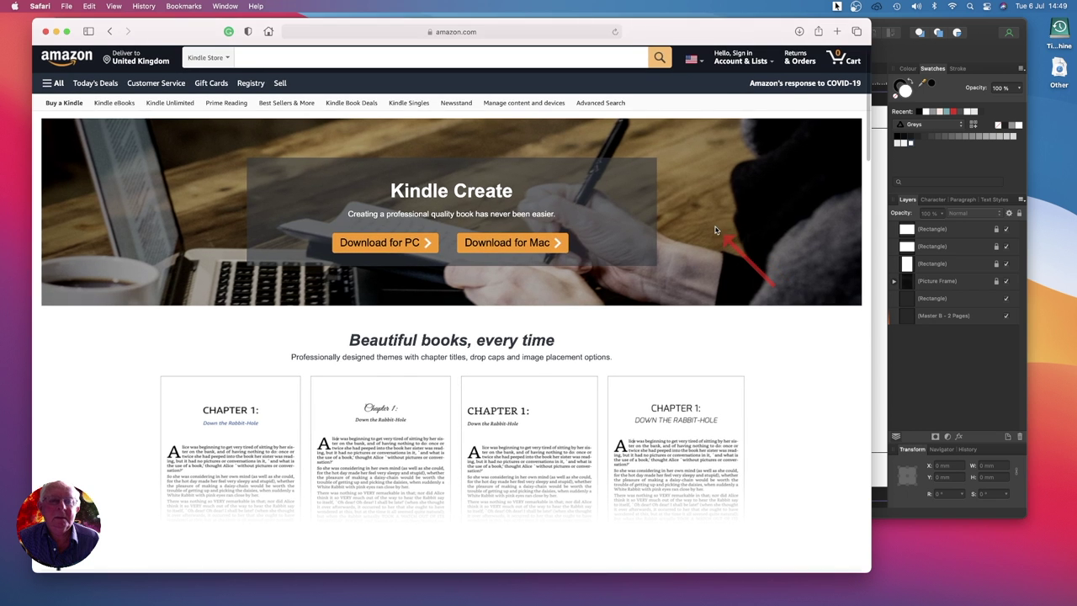
scroll(713, 234, down, 2)
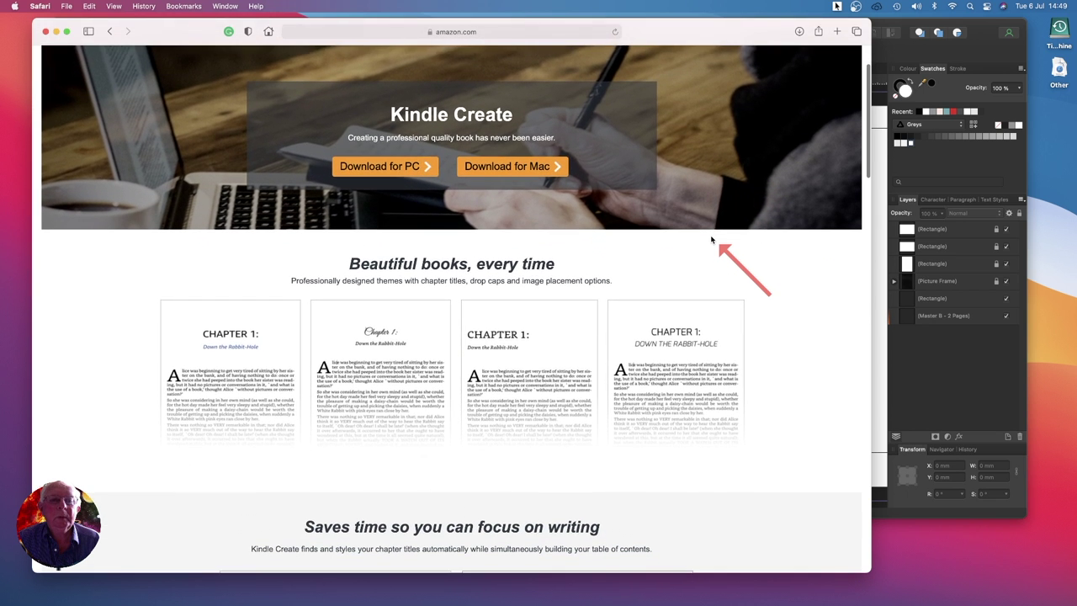
scroll(711, 240, down, 3)
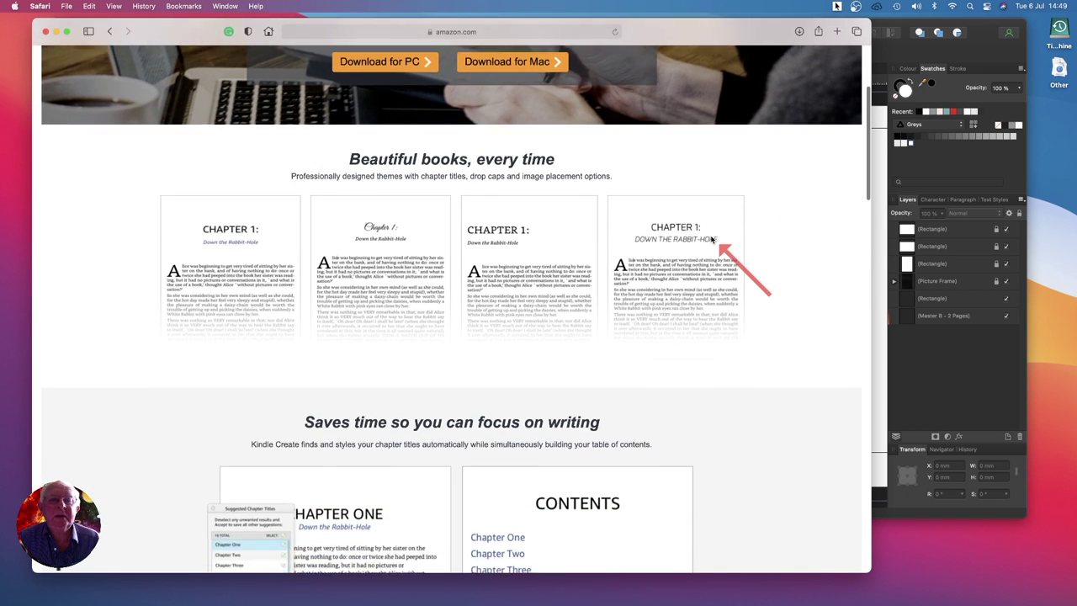
scroll(713, 239, down, 3)
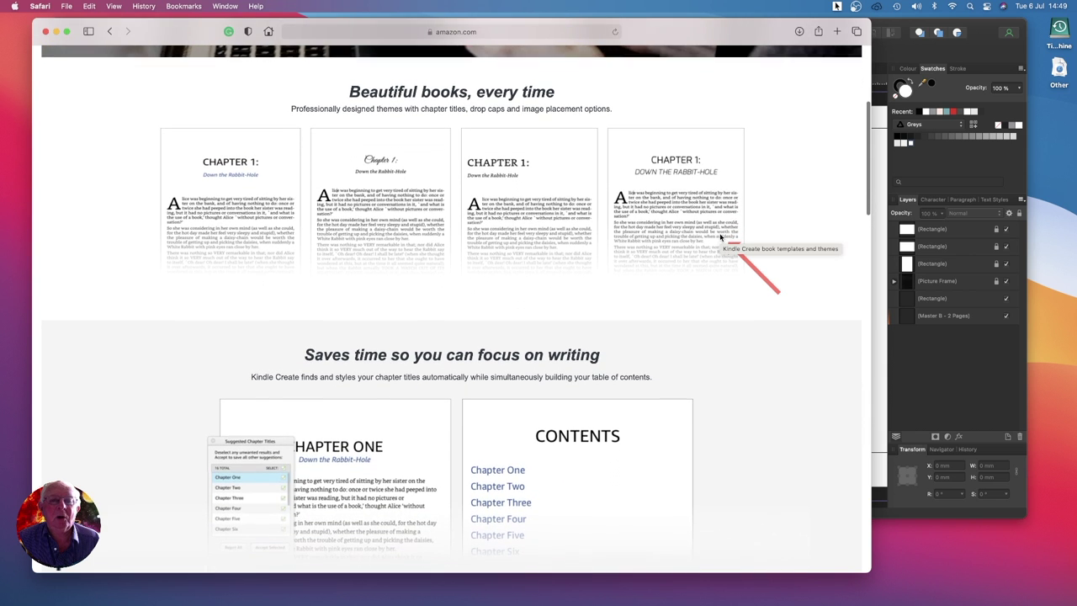
scroll(720, 237, down, 1)
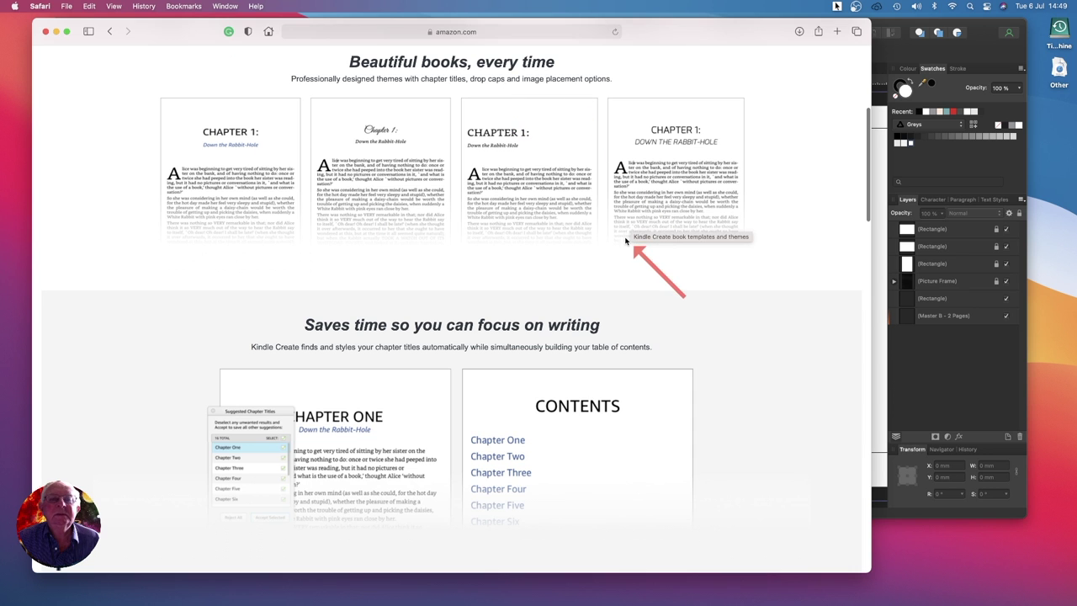
scroll(627, 240, down, 10)
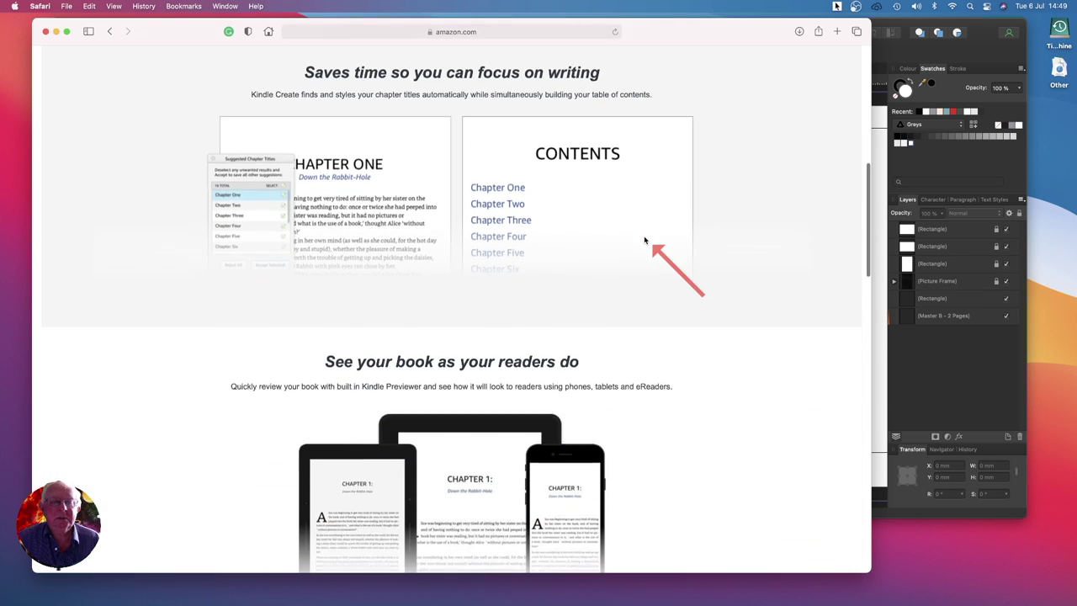
scroll(644, 240, down, 12)
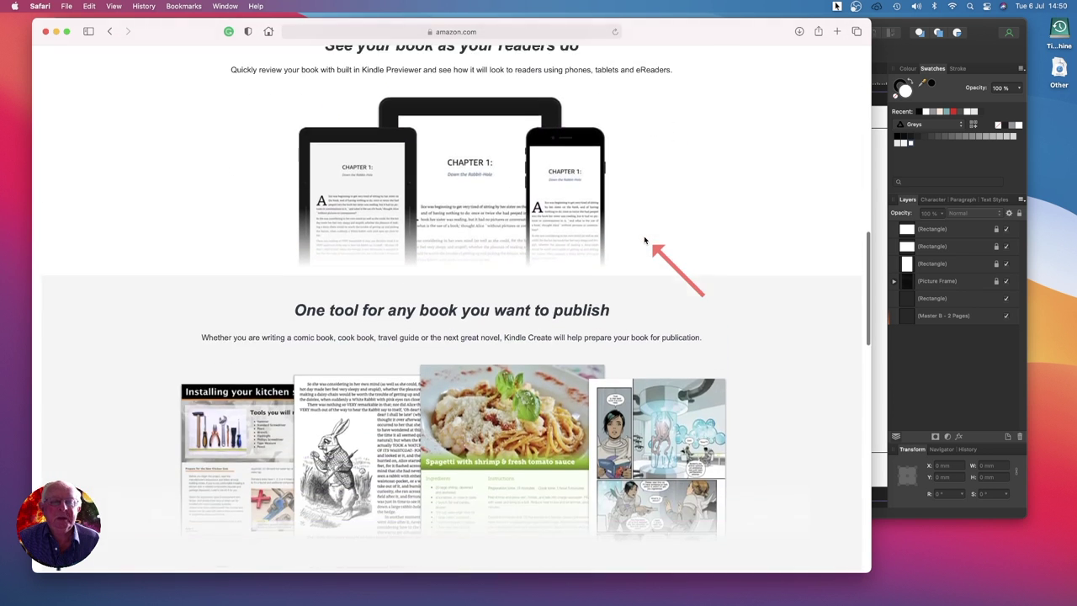
scroll(644, 241, down, 4)
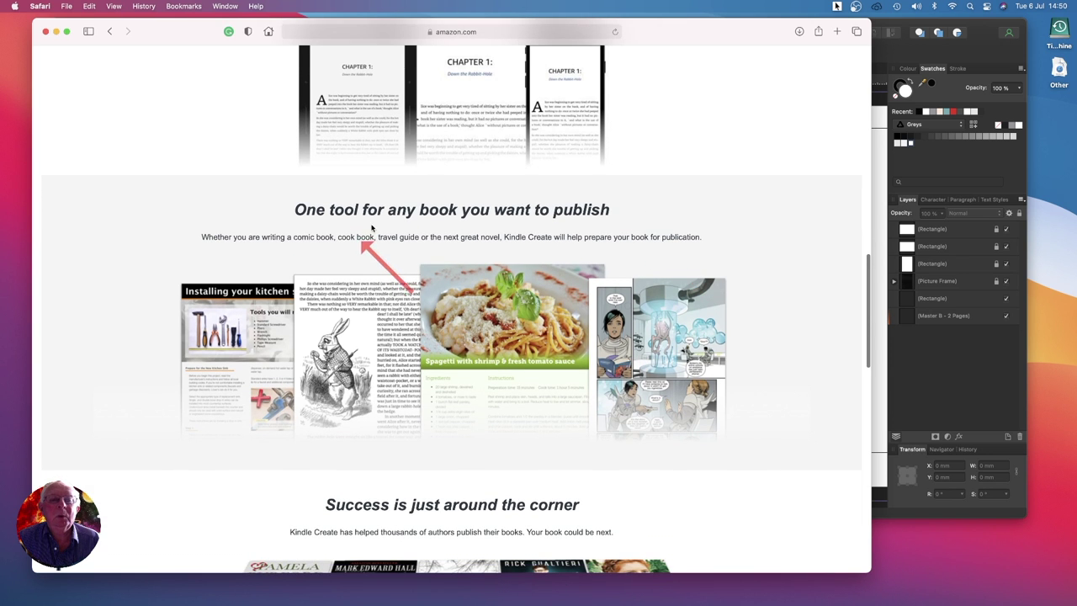
scroll(528, 276, down, 5)
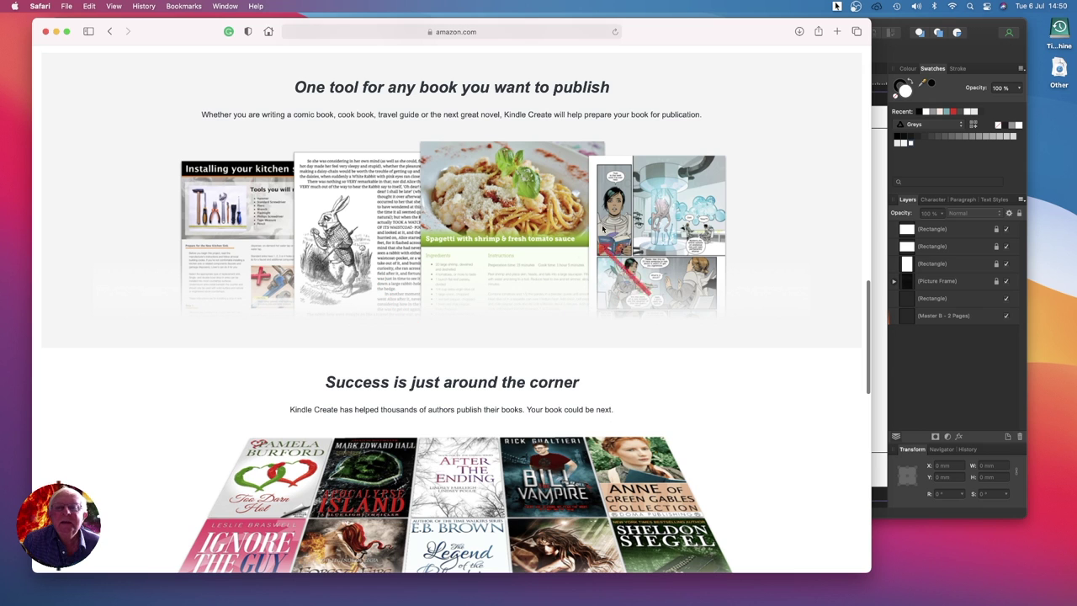
Review the page further, then return to the Pages 2,3 spread in Affinity Publisher.
scroll(269, 209, up, 1)
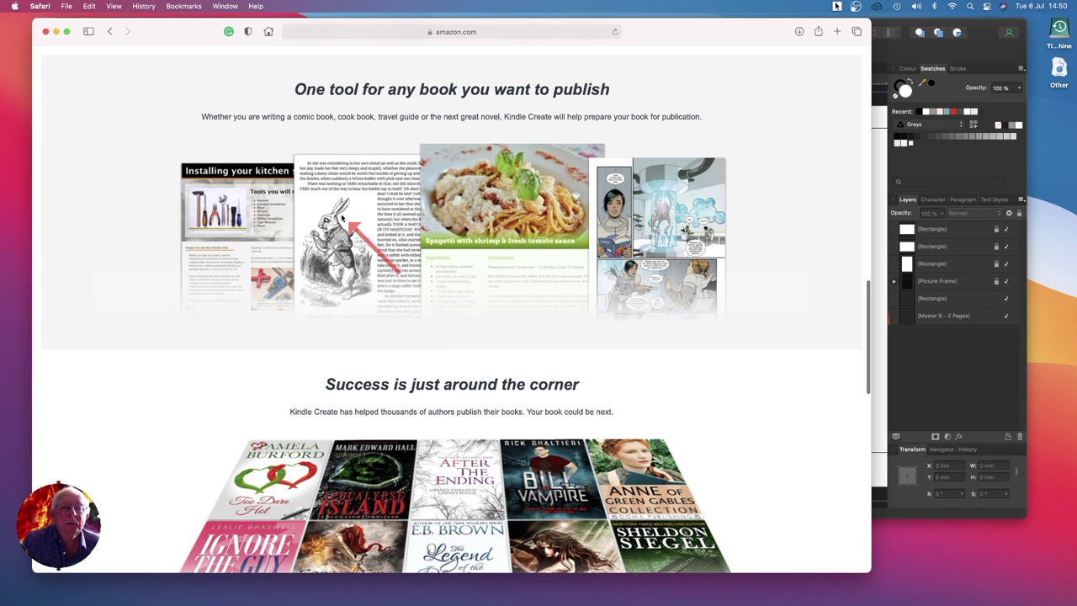
scroll(656, 214, down, 3)
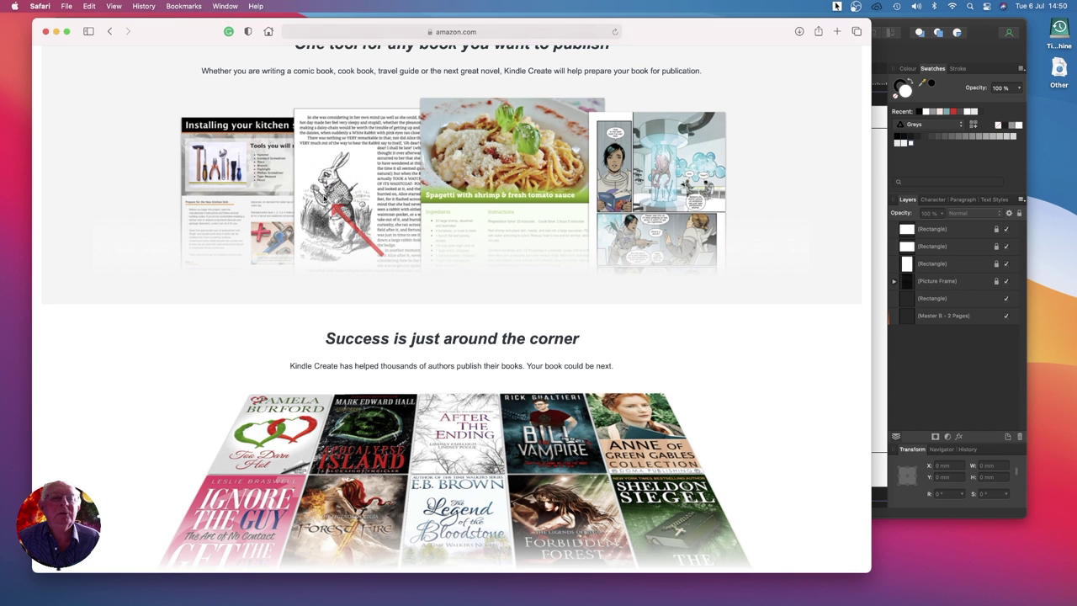
scroll(341, 202, up, 10)
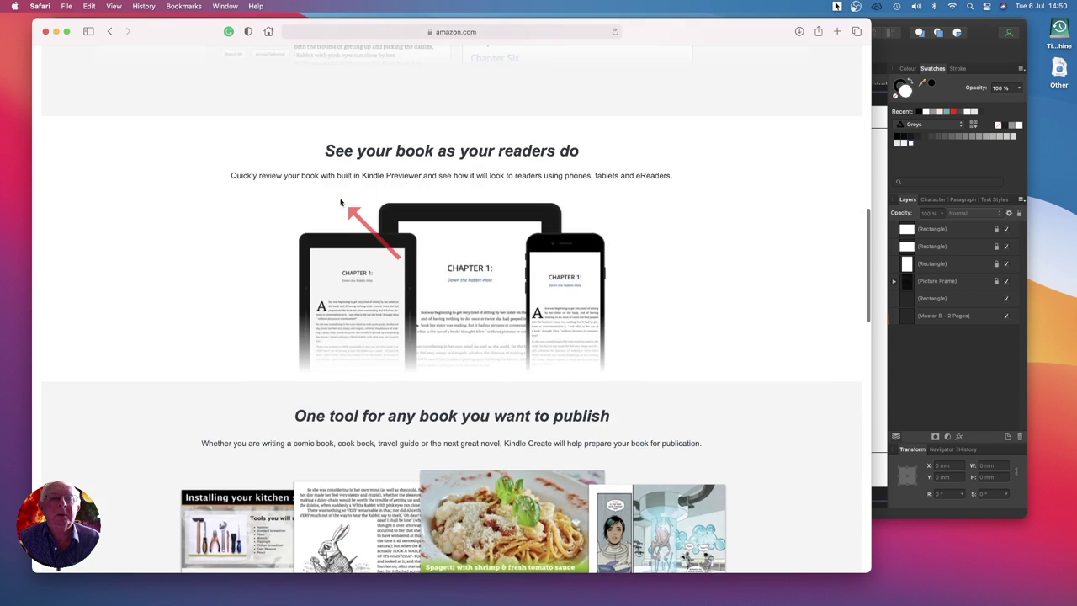
scroll(341, 201, up, 5)
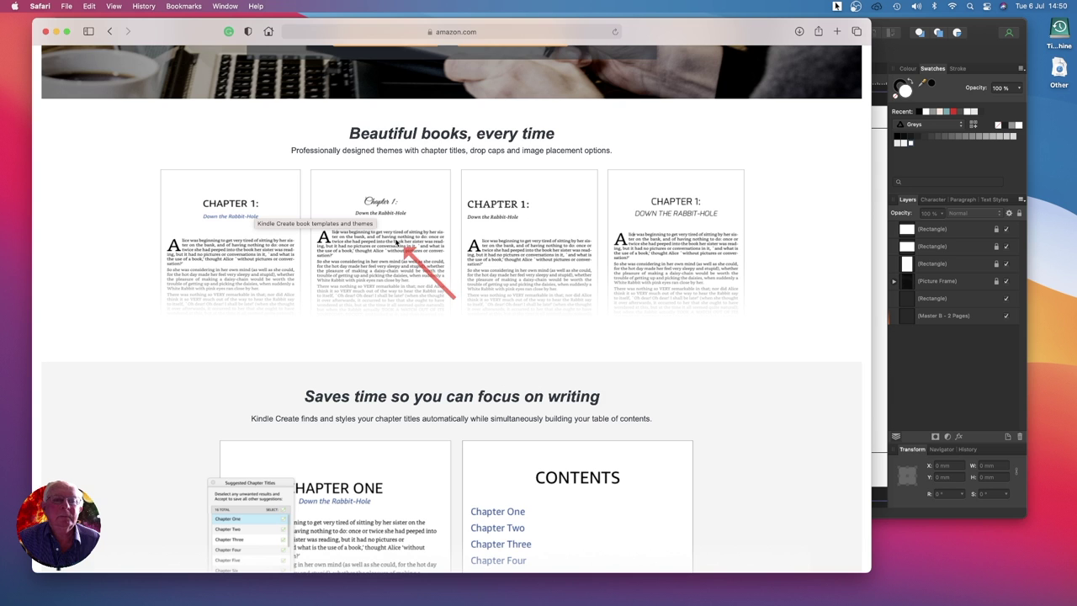
scroll(394, 245, down, 15)
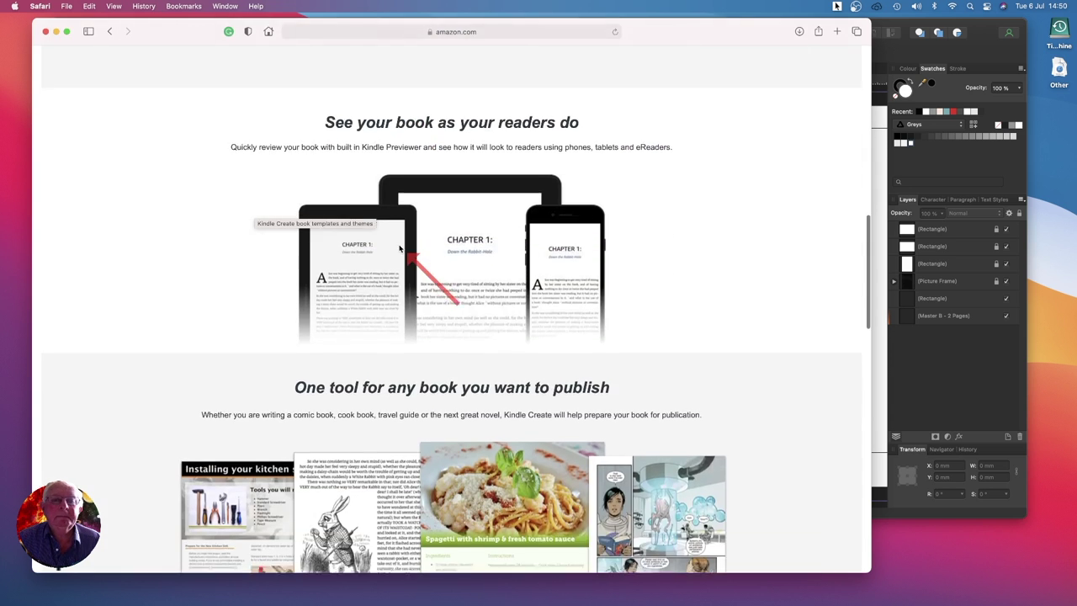
scroll(399, 249, down, 3)
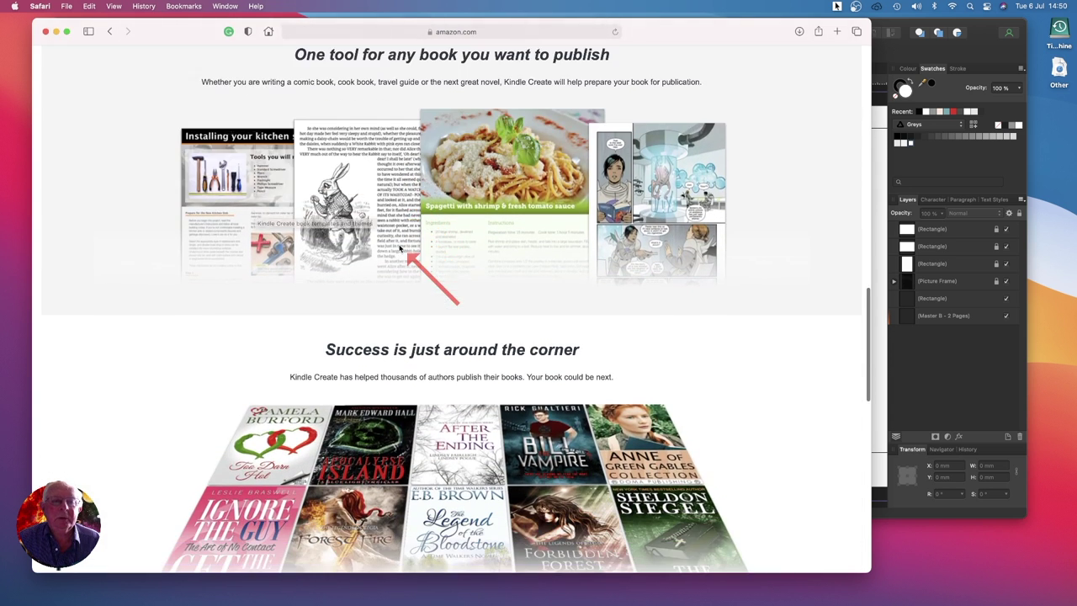
scroll(463, 240, down, 6)
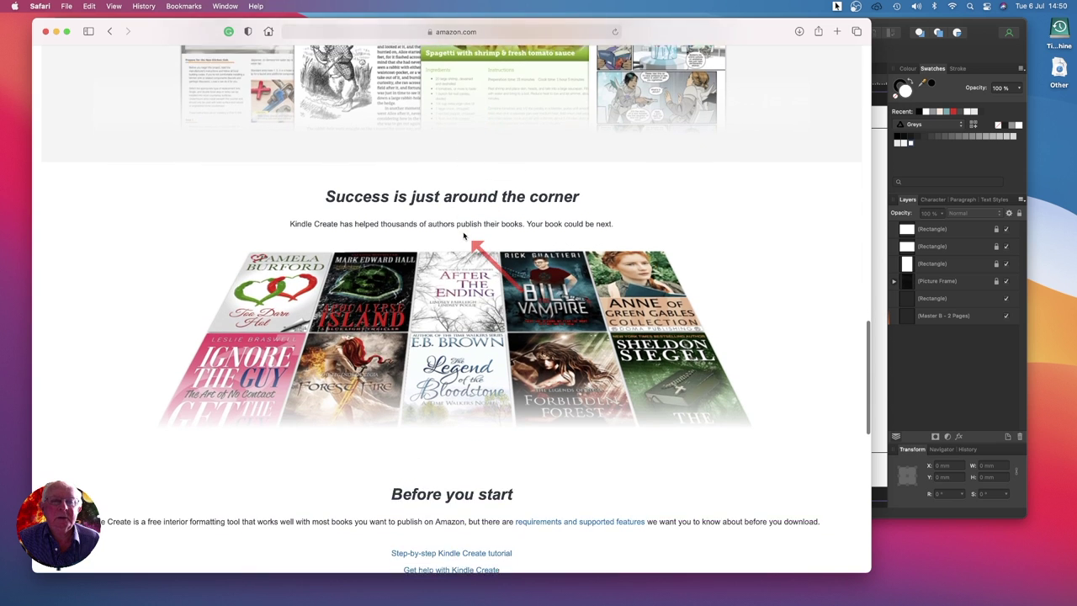
scroll(463, 238, down, 2)
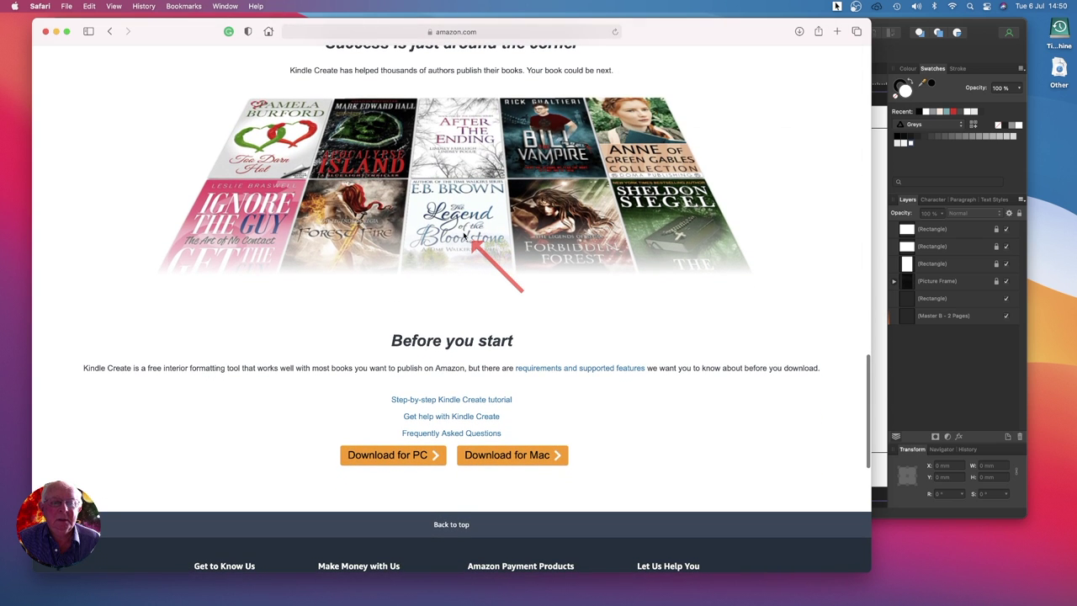
scroll(467, 244, up, 1)
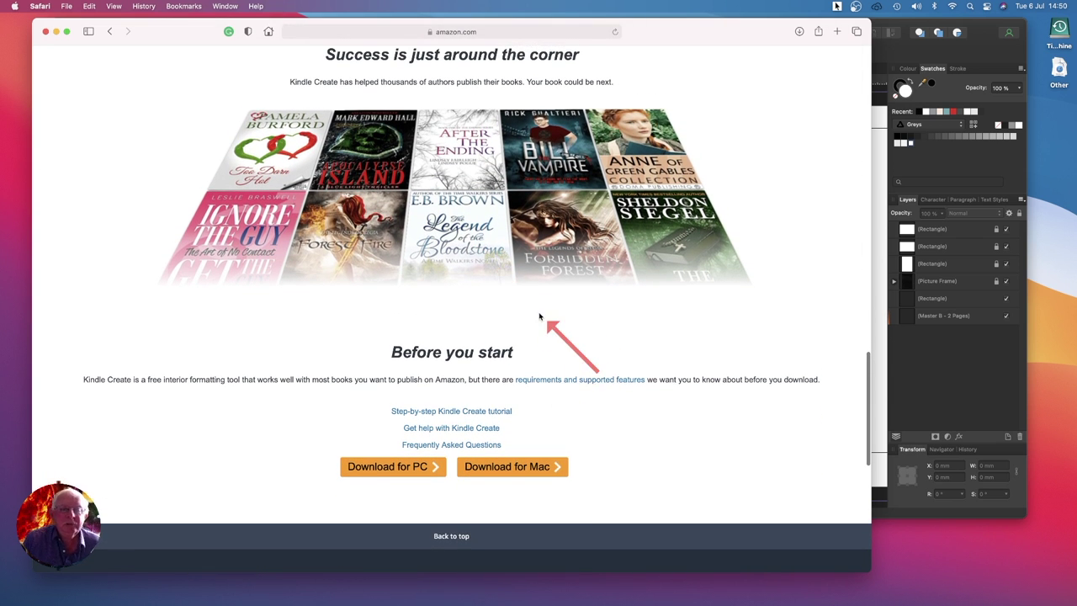
scroll(495, 401, up, 4)
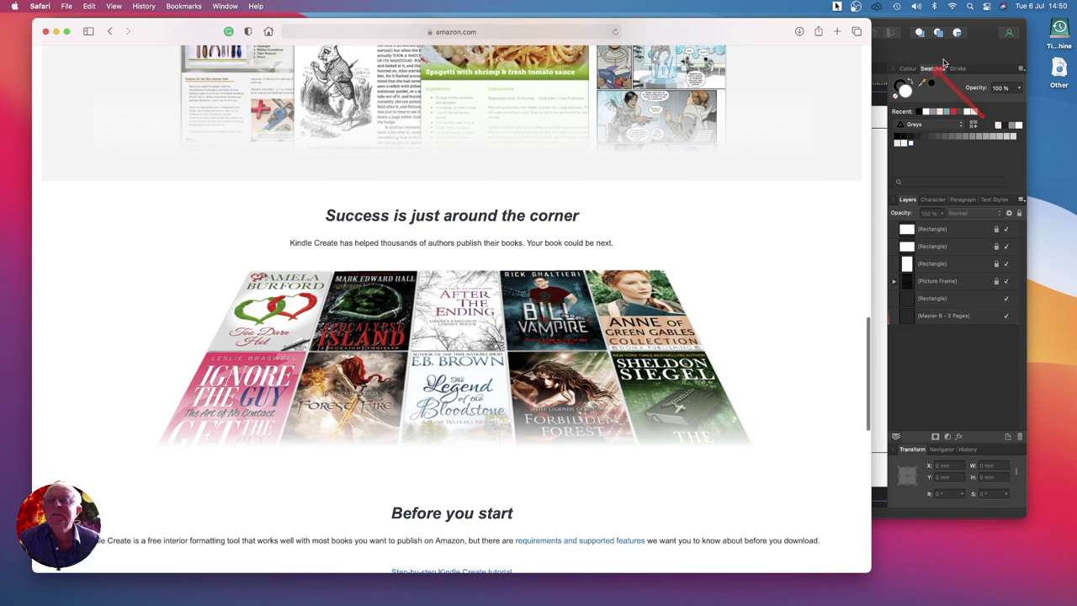
click(978, 44)
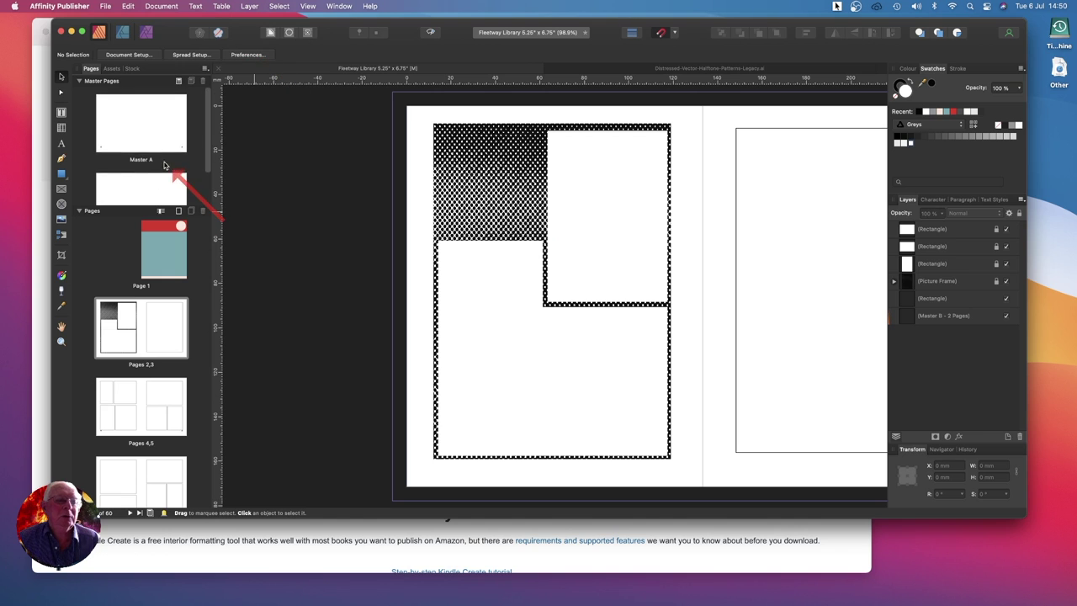
Collapse the Master Pages list in the Pages panel, then bring Safari's Kindle Create page forward.
click(79, 81)
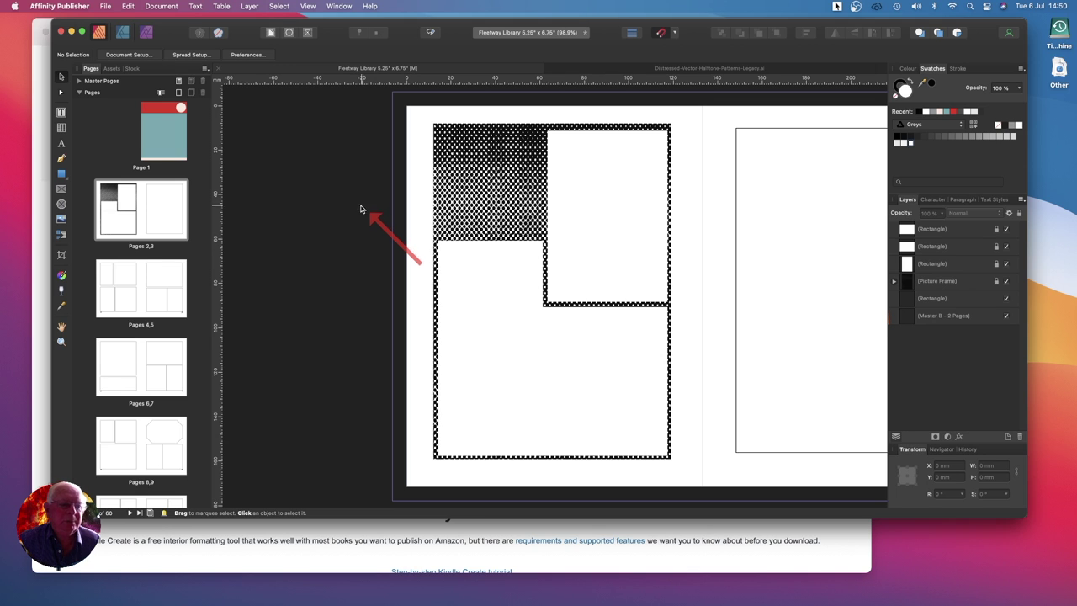
click(88, 562)
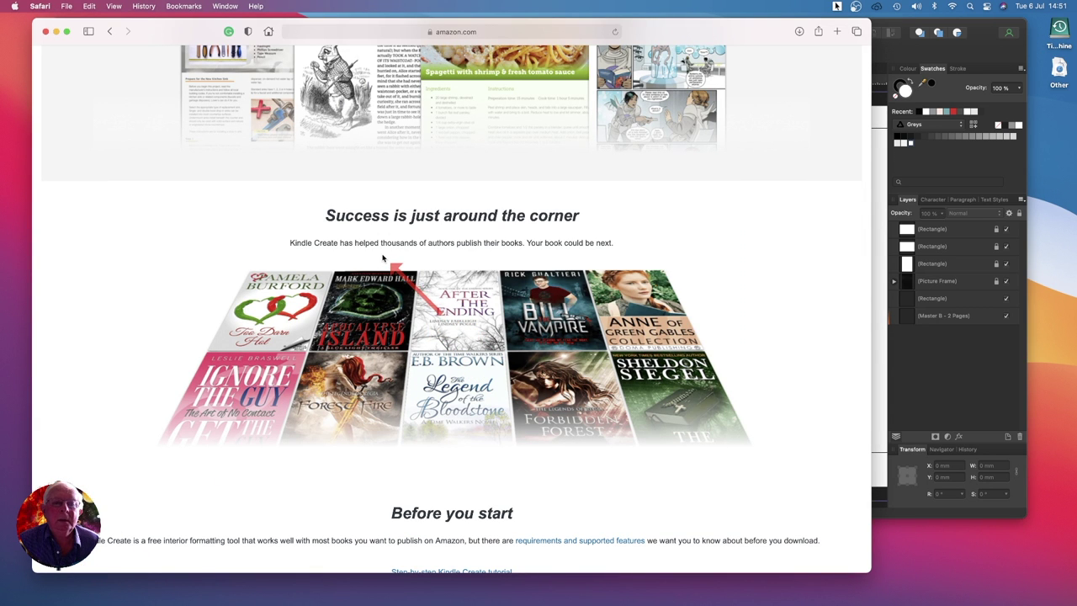
Scroll up to the Kindle Create banner, then return to the Pages 2,3 spread in Affinity Publisher.
scroll(461, 261, up, 5)
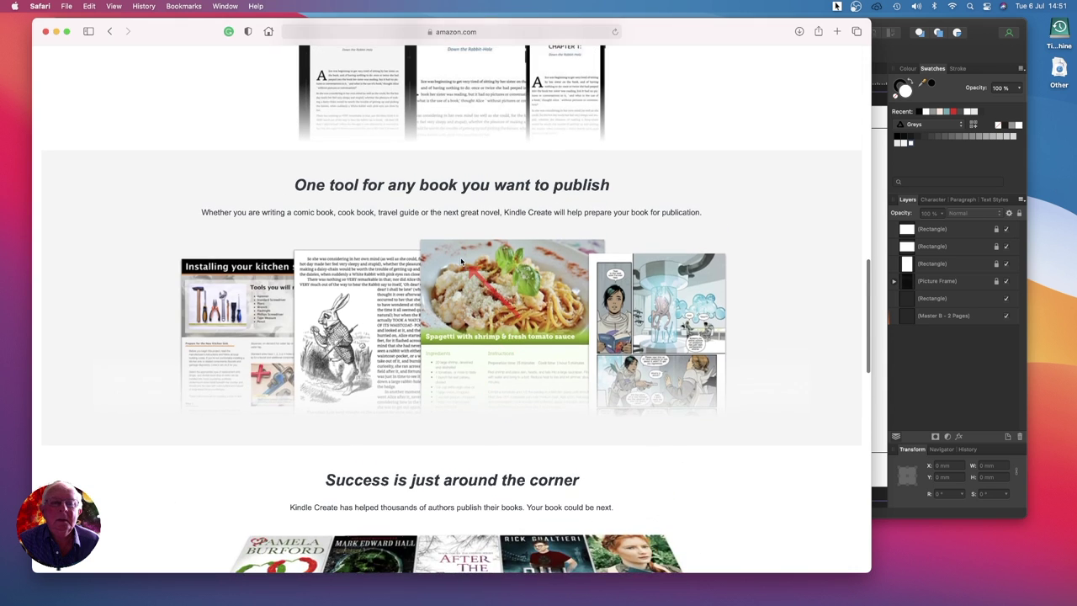
scroll(461, 262, up, 6)
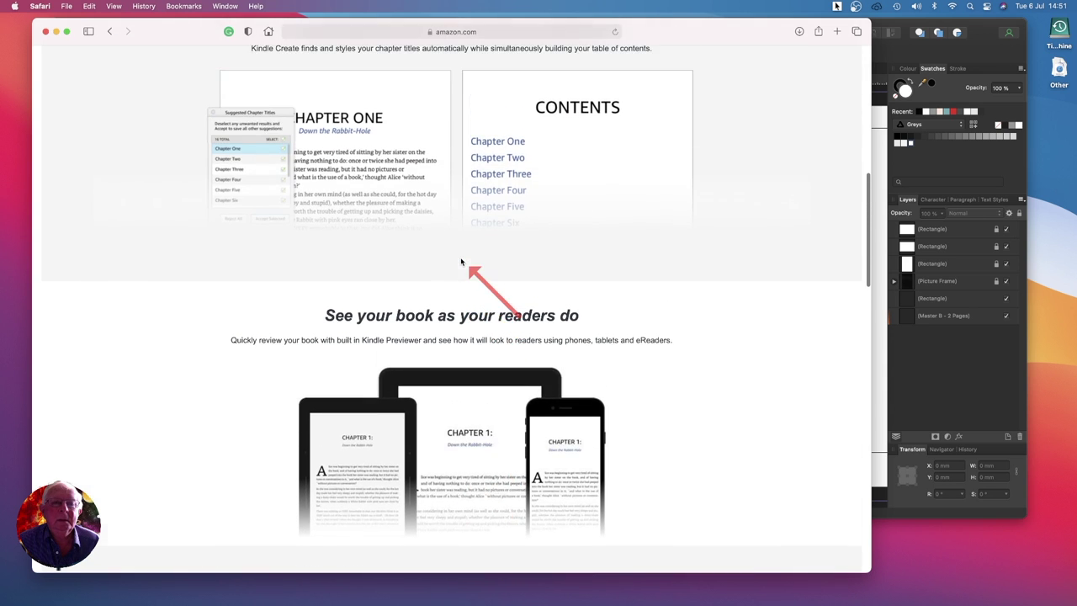
scroll(460, 262, up, 7)
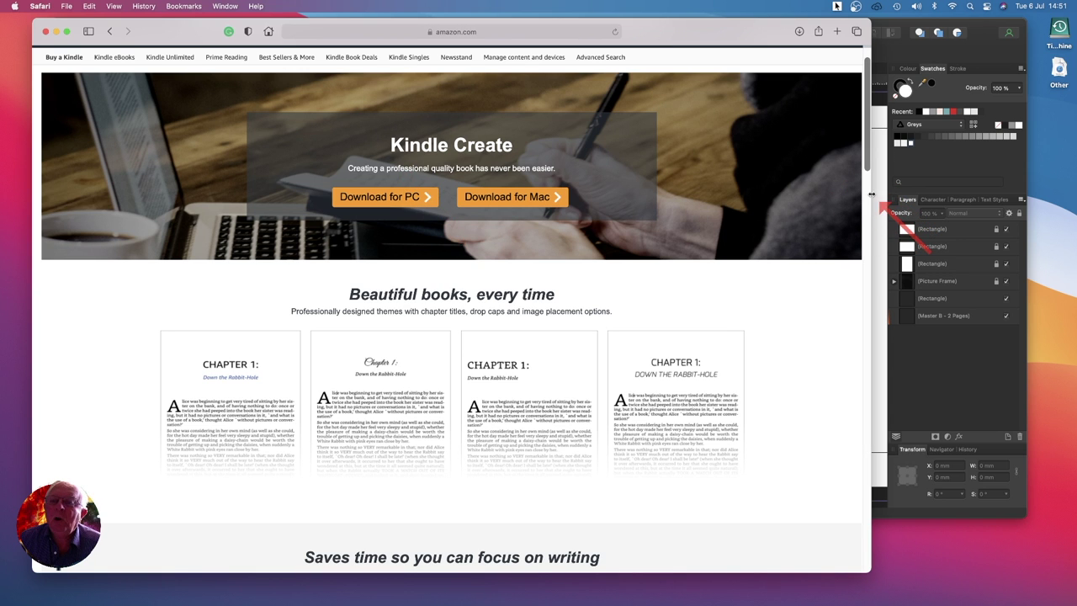
click(879, 198)
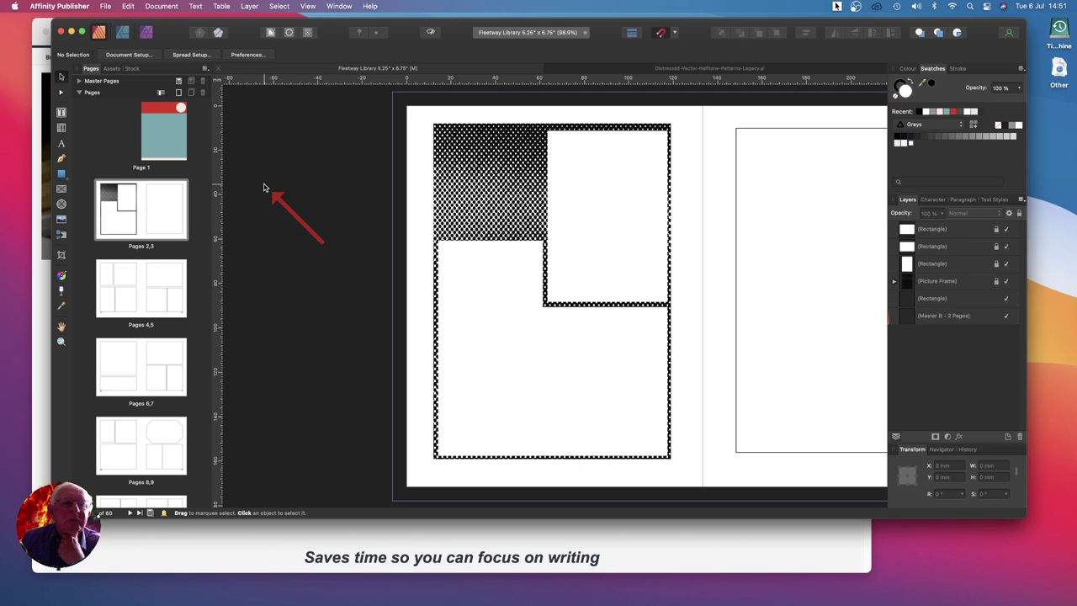
Scroll the Pages panel down through the spreads and back up to review the panel layouts.
scroll(162, 256, down, 5)
scroll(162, 254, down, 19)
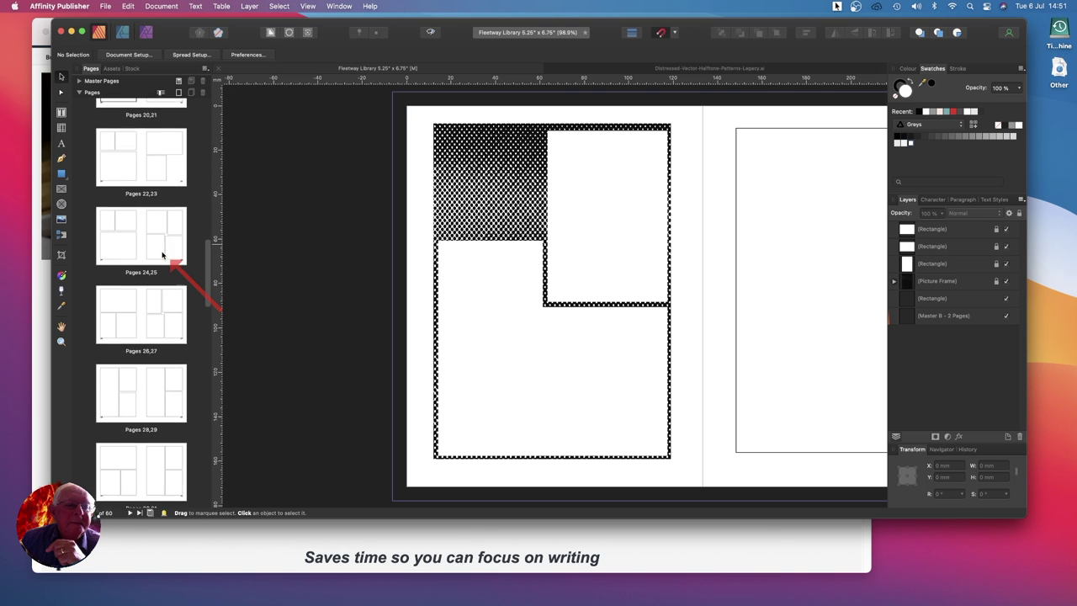
scroll(163, 255, down, 12)
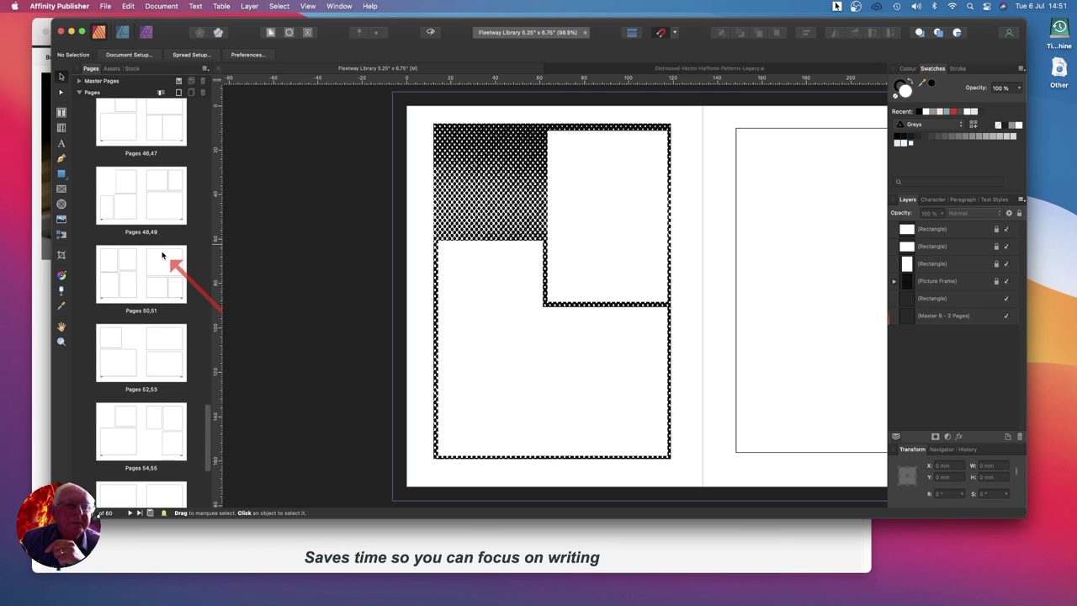
scroll(155, 244, up, 4)
scroll(153, 233, up, 20)
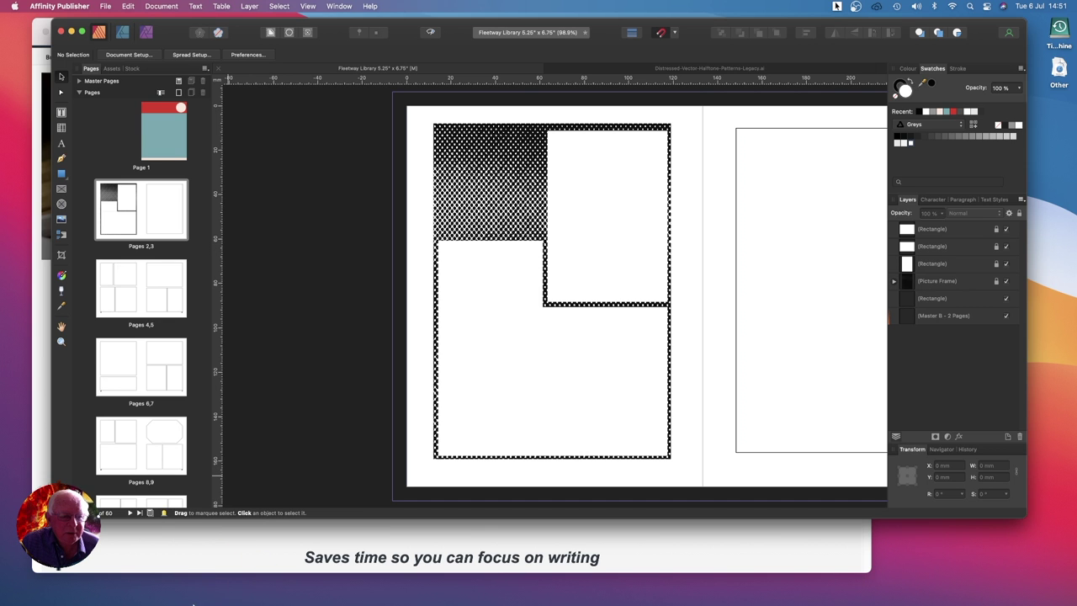
Open Fleetway Library 5.25" x 6.75".pdf from the Documents folder in Preview.
mouse_move(193, 604)
click(63, 589)
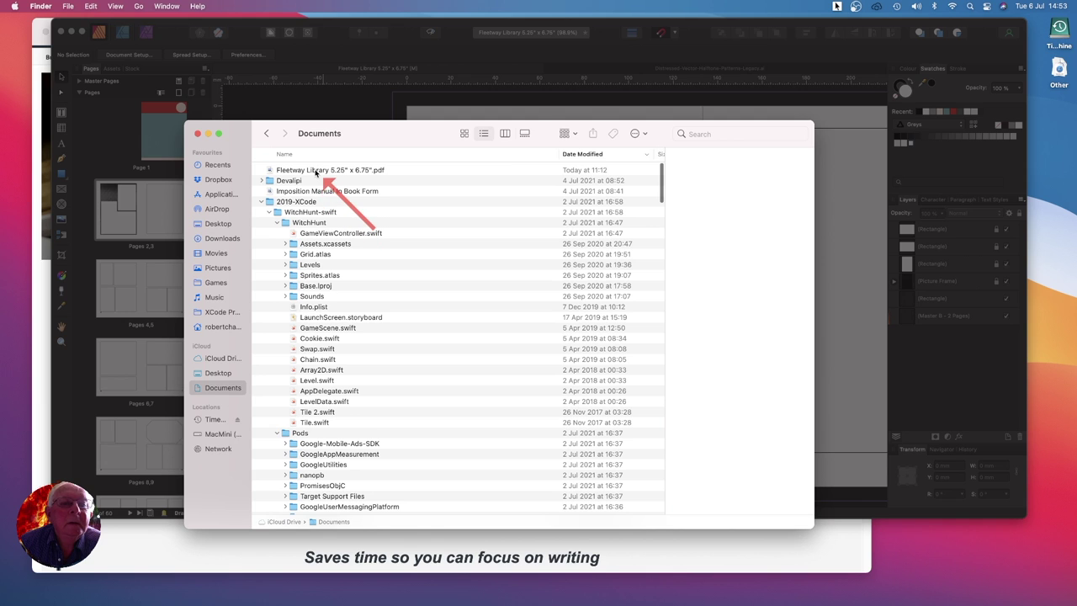
click(317, 171)
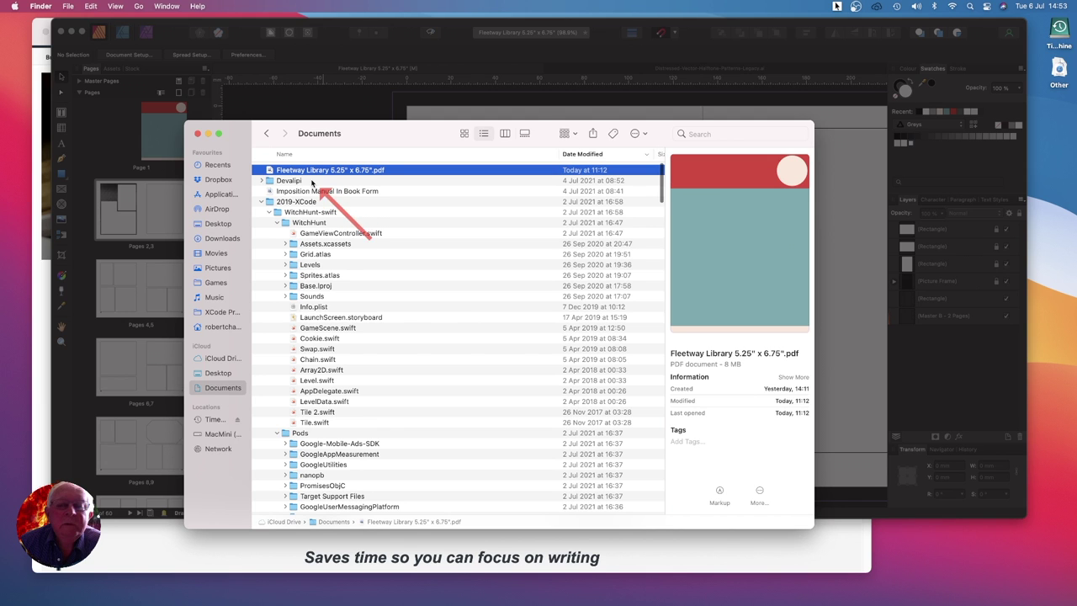
double_click(354, 172)
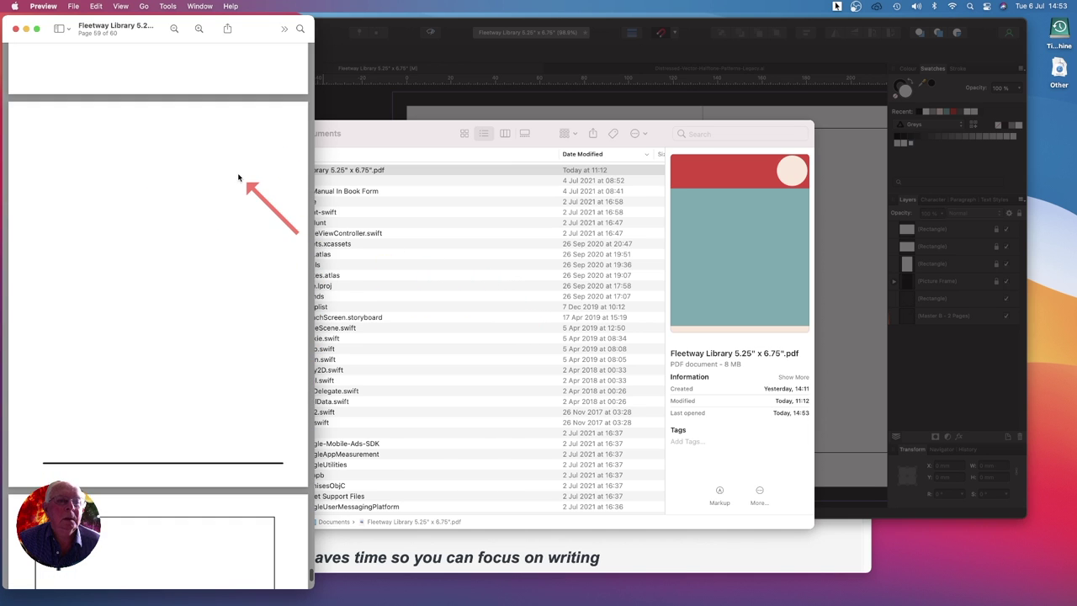
Scroll up the PDF and drag the scrollbar to the top to reach the page 1 cover.
scroll(238, 177, up, 10)
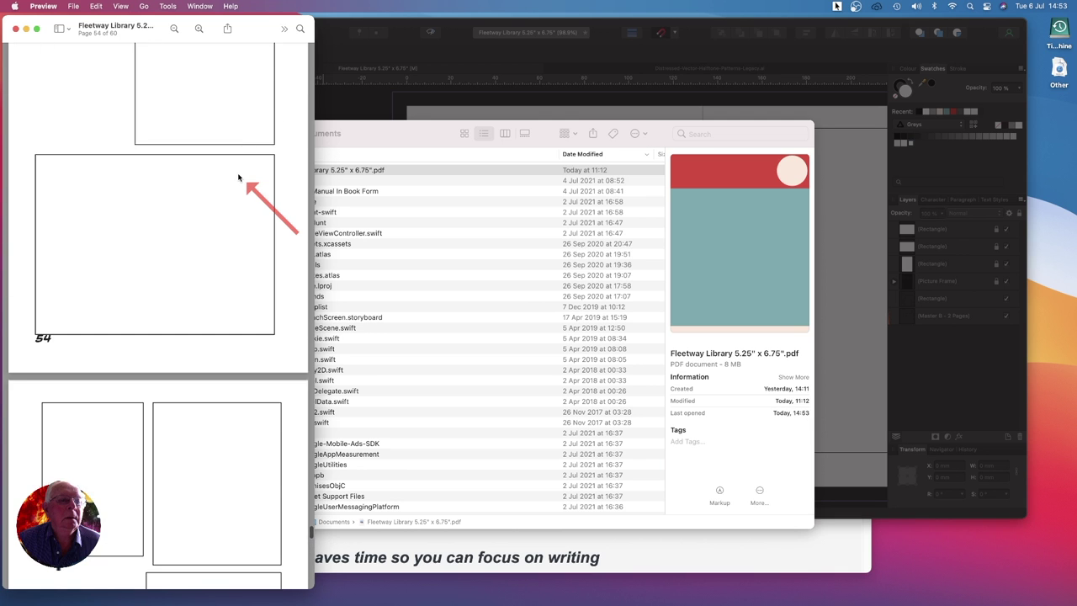
scroll(238, 178, up, 10)
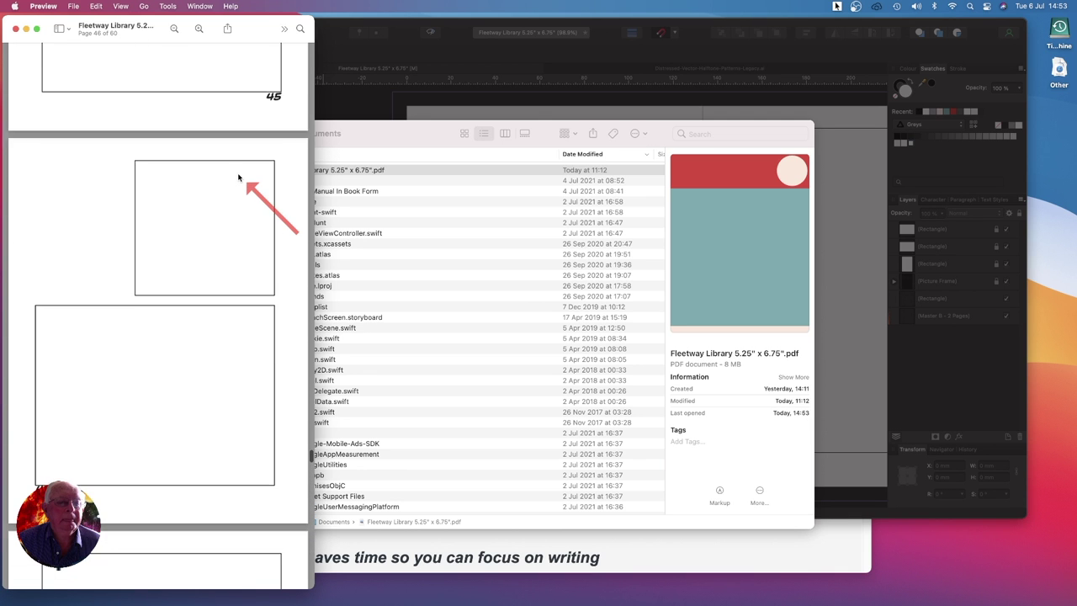
scroll(238, 178, up, 6)
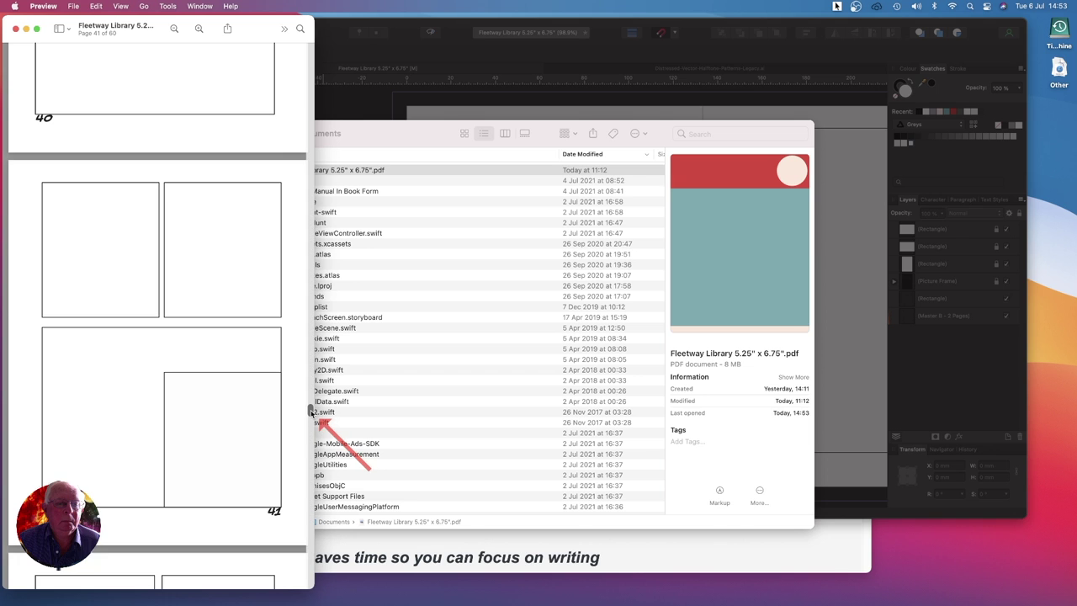
drag(310, 412, 308, 48)
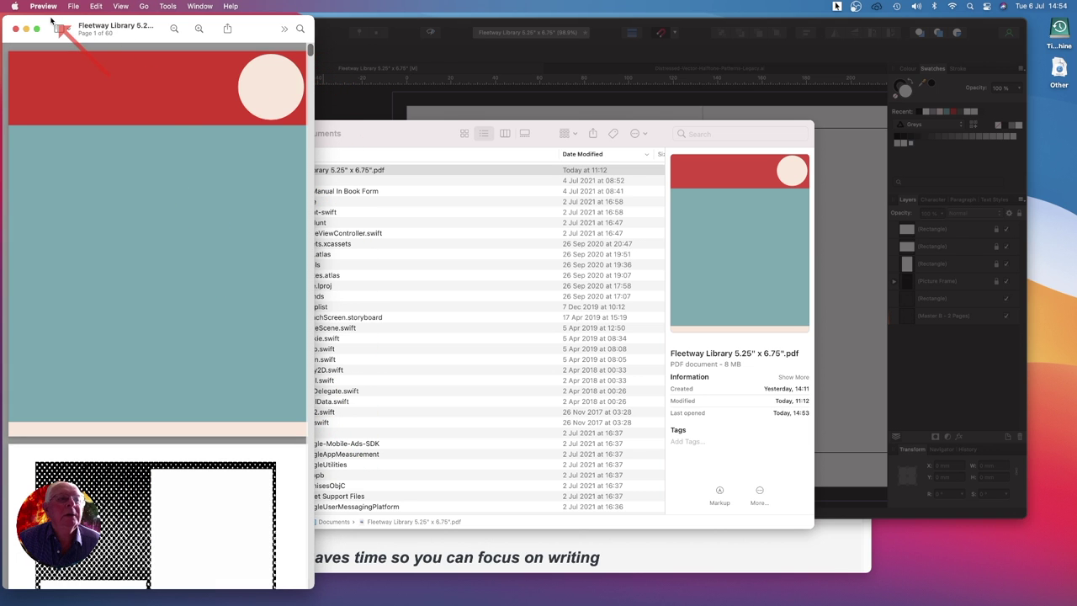
Centre the Preview window and scroll down through the early comic pages of the PDF.
drag(58, 38, 332, 56)
scroll(475, 232, down, 3)
scroll(475, 236, down, 3)
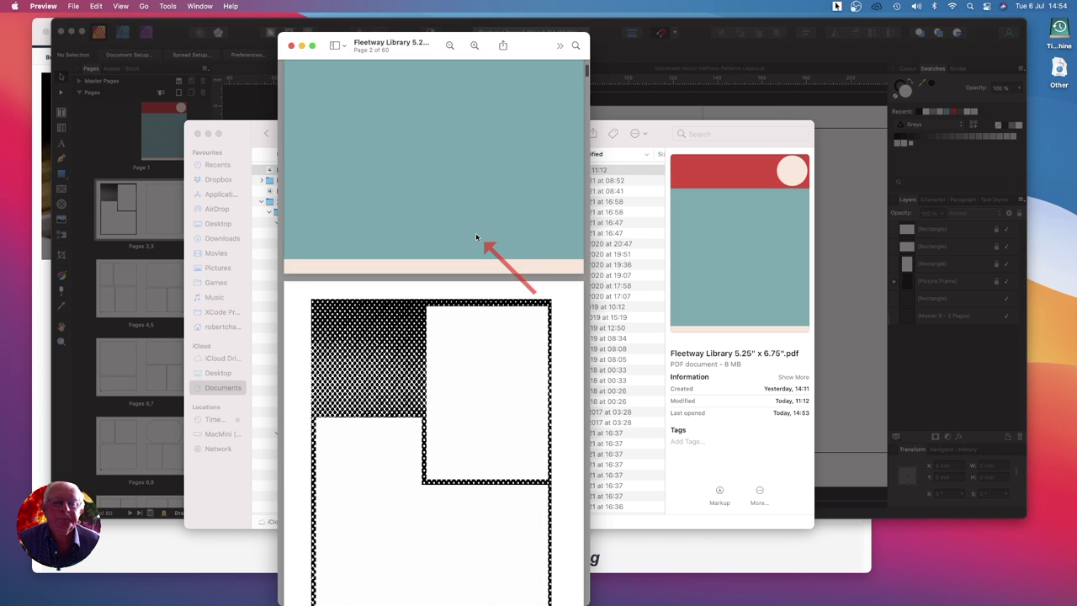
scroll(475, 236, down, 3)
scroll(475, 238, down, 2)
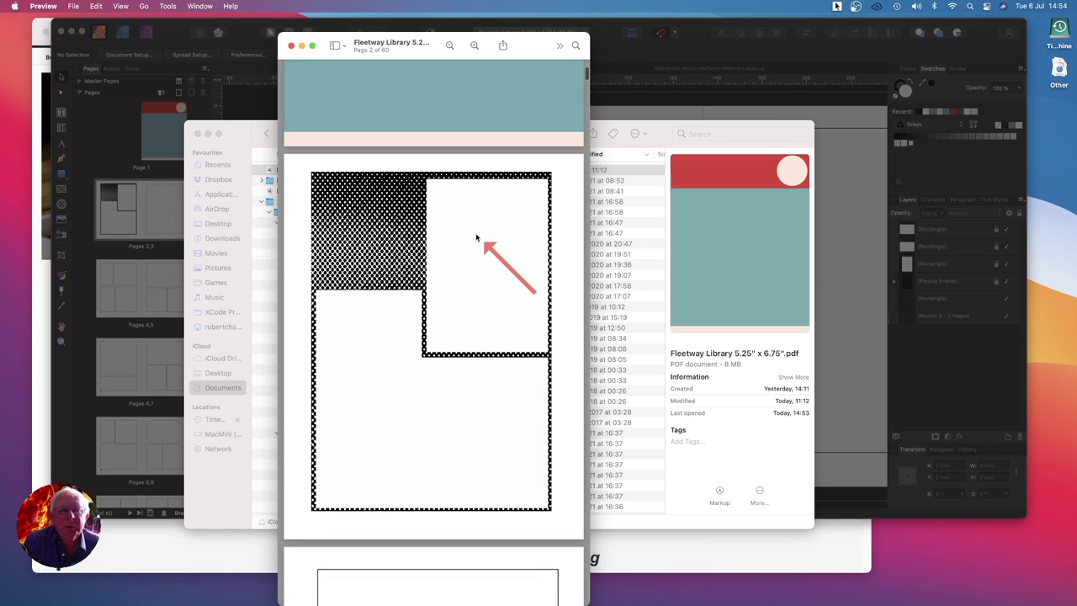
scroll(475, 238, down, 2)
scroll(475, 238, down, 2)
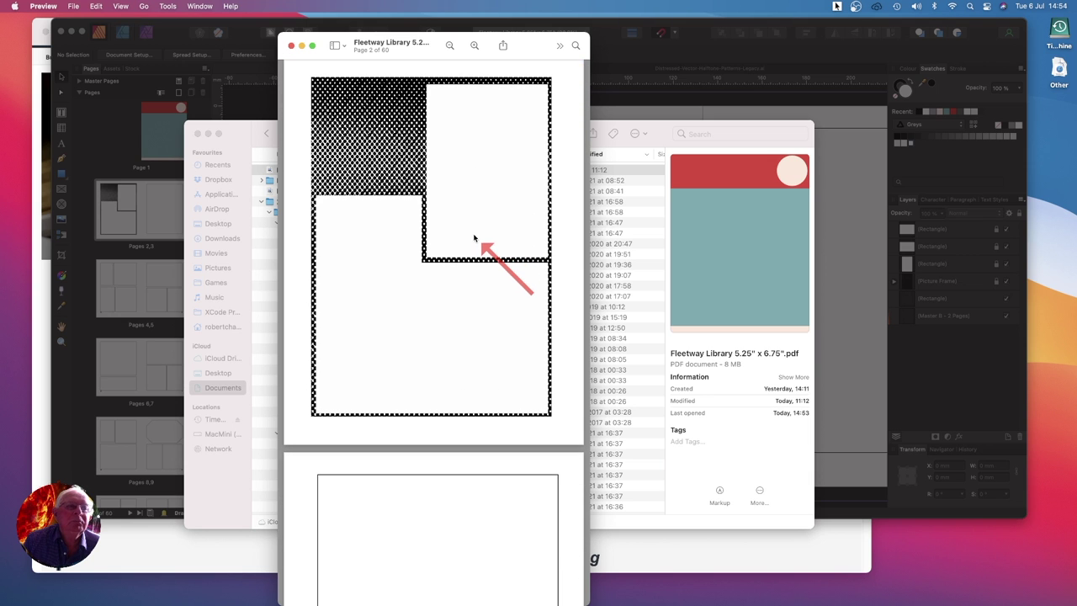
Keep scrolling through the panel layouts until page 23 of 60 is shown.
scroll(508, 306, down, 5)
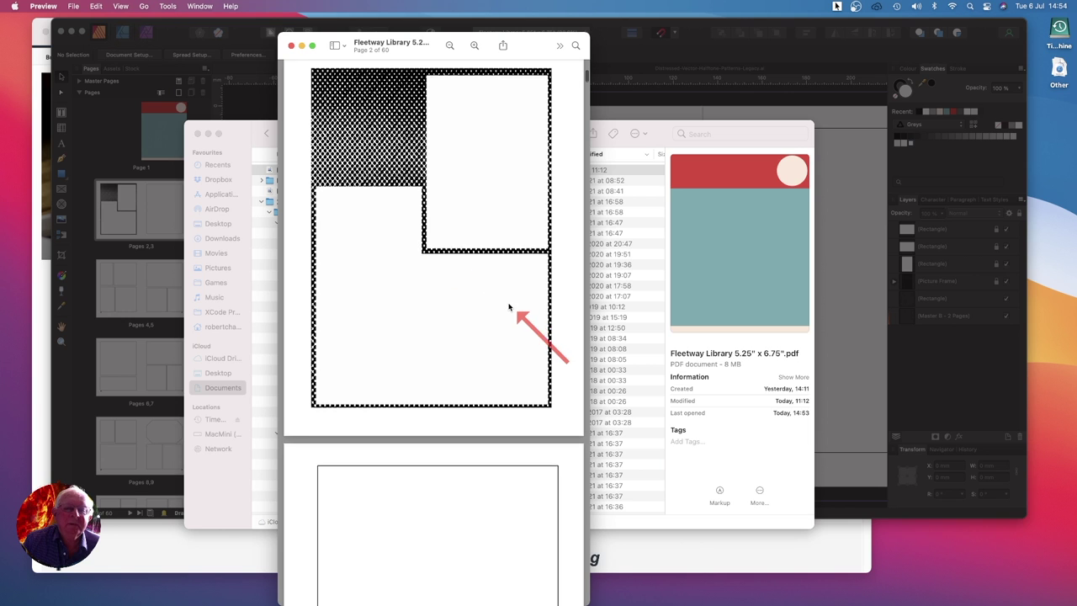
scroll(508, 307, down, 10)
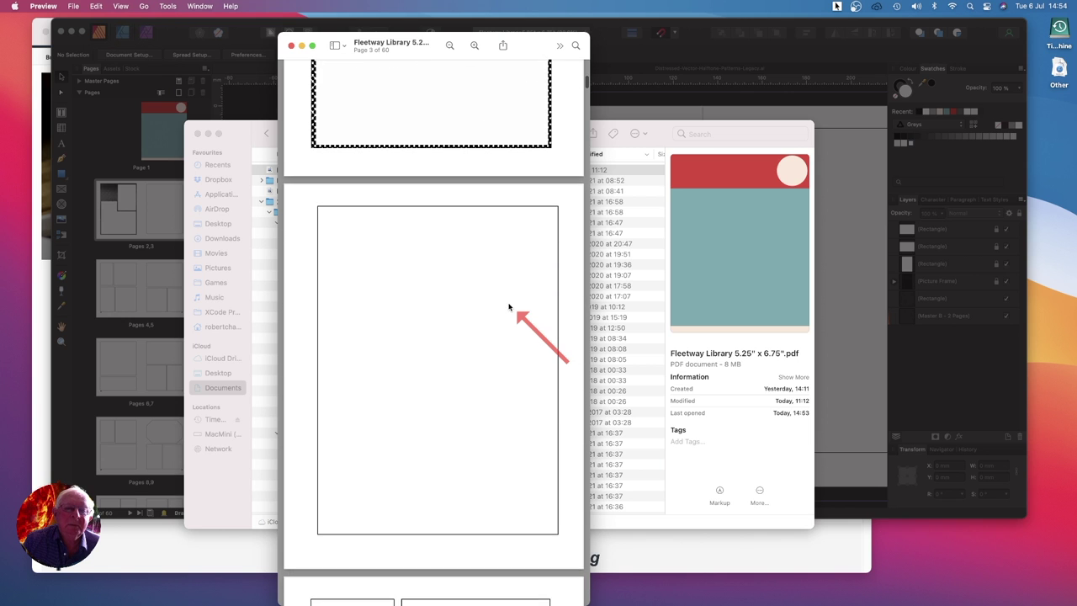
scroll(508, 306, down, 10)
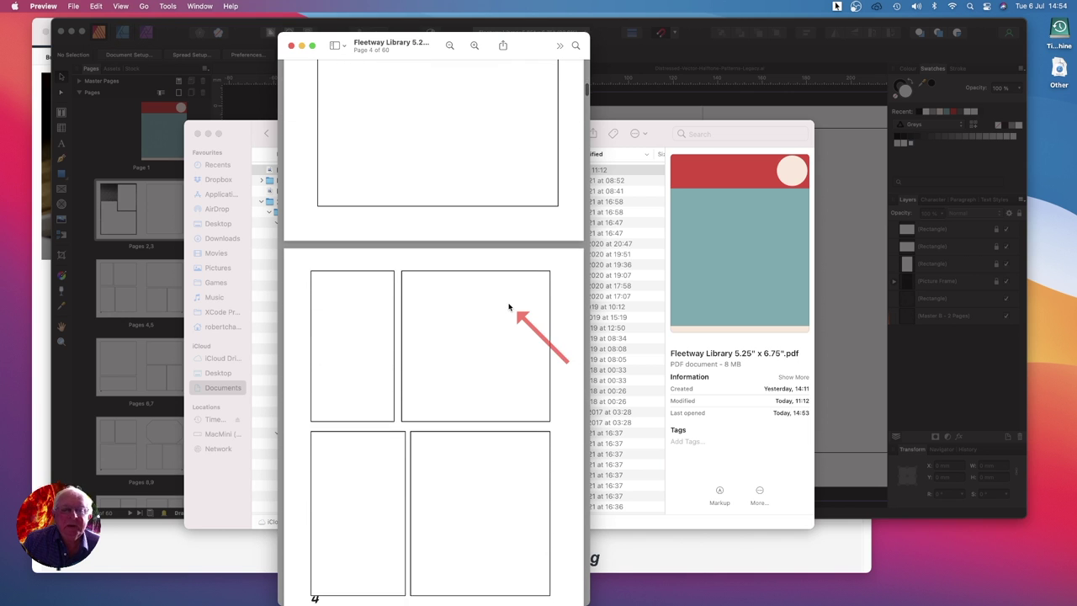
scroll(508, 306, down, 10)
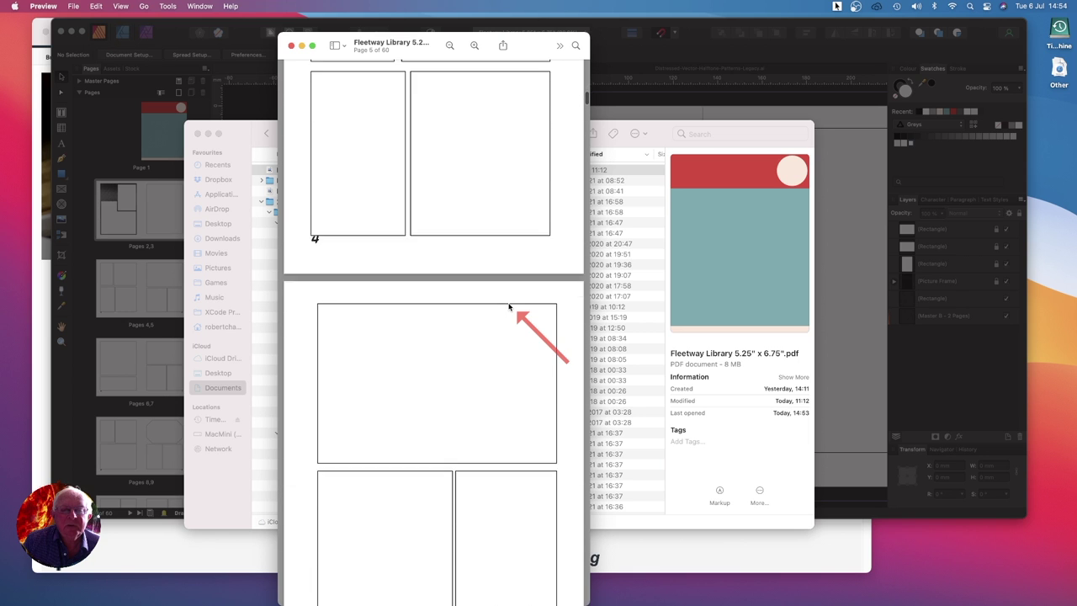
scroll(508, 307, down, 10)
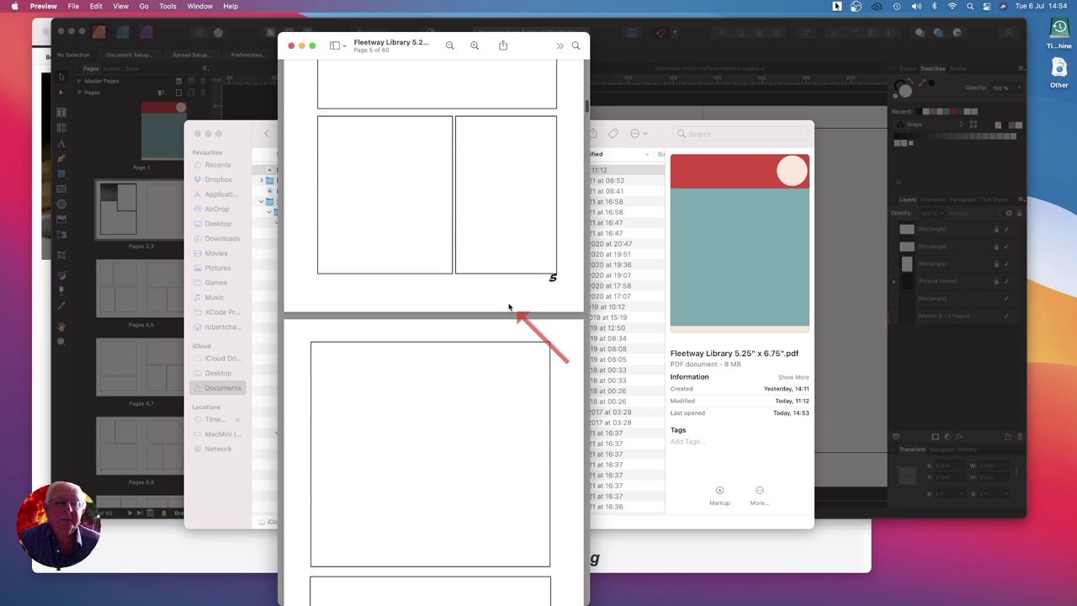
scroll(508, 307, down, 4)
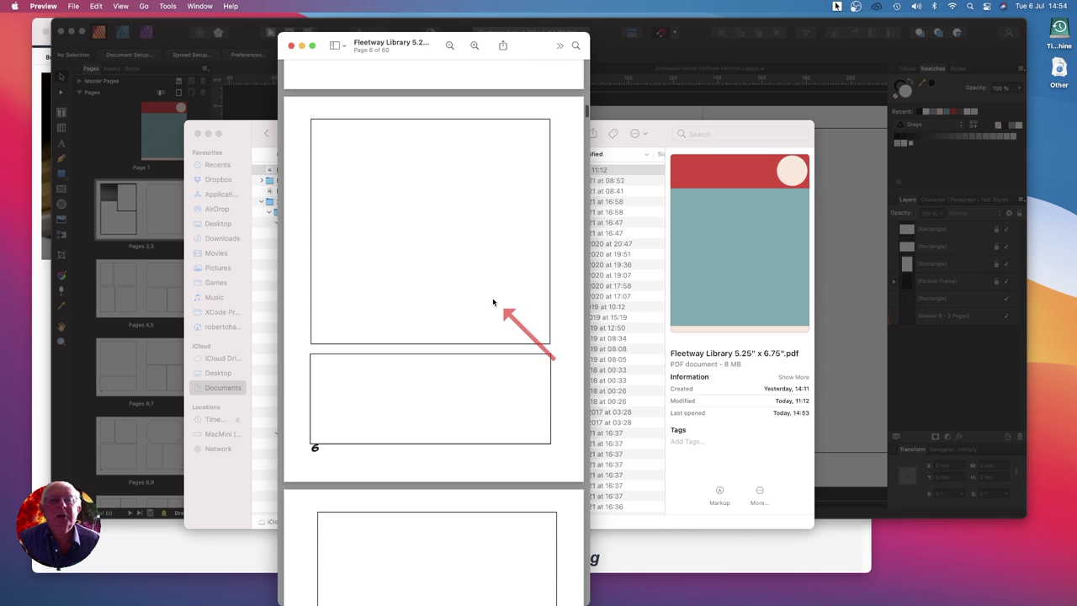
scroll(500, 339, down, 10)
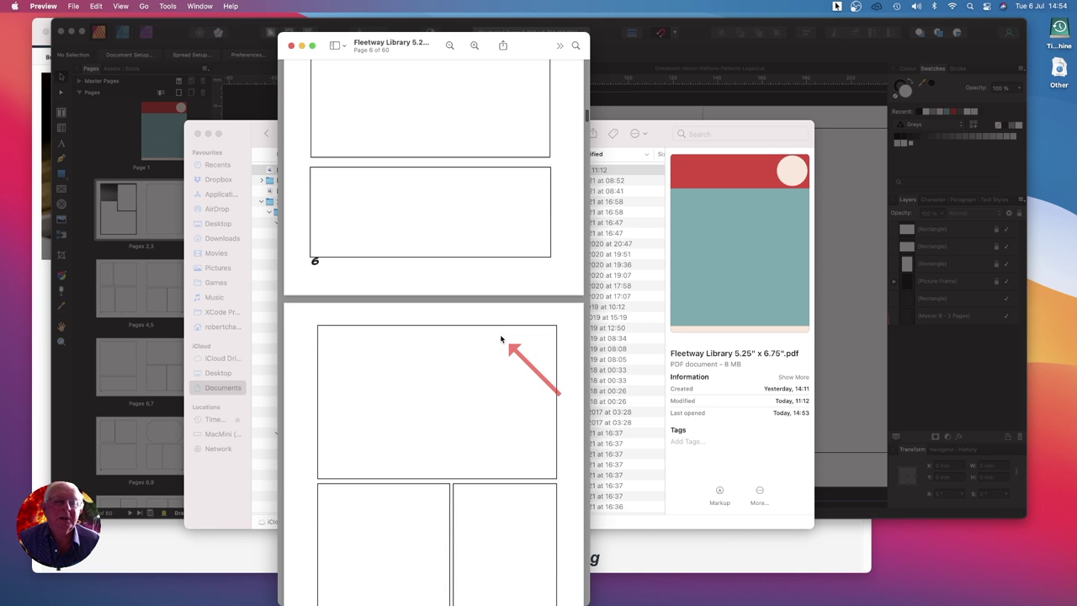
scroll(500, 339, down, 10)
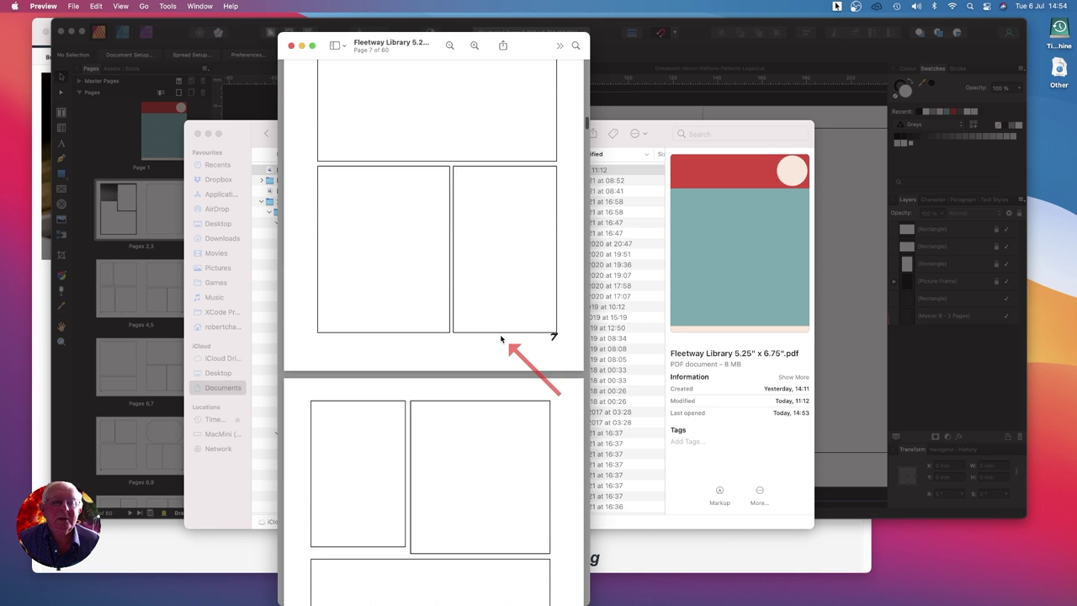
scroll(500, 339, down, 10)
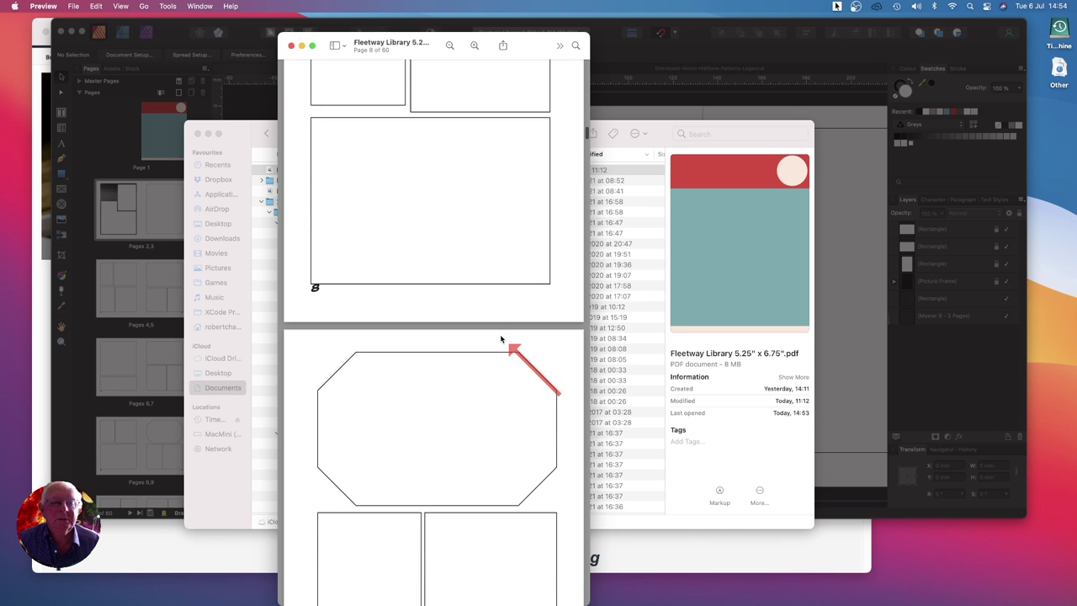
scroll(501, 339, down, 20)
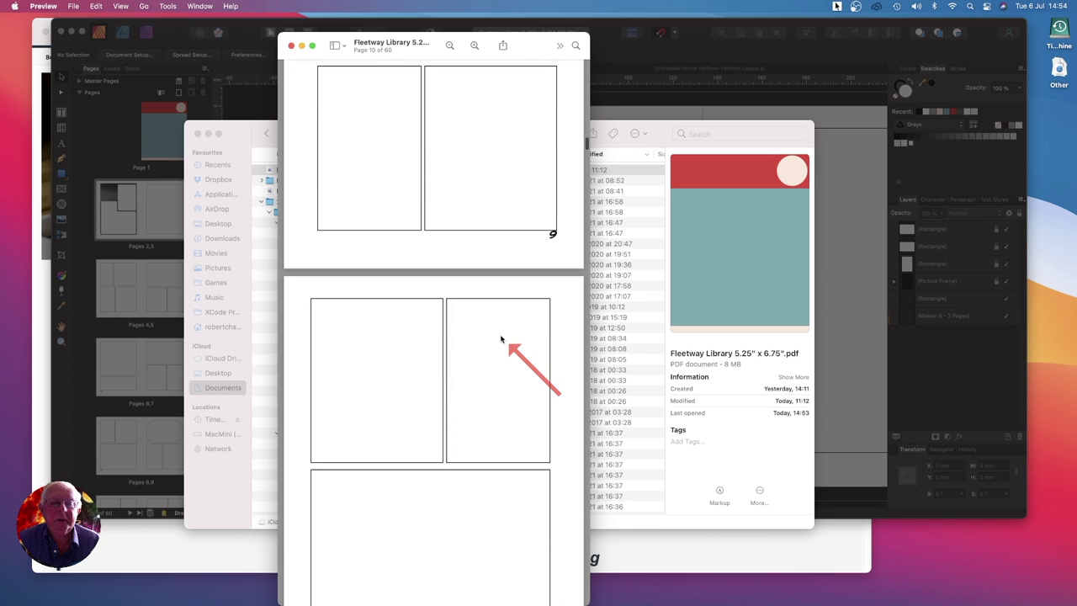
scroll(500, 339, down, 3)
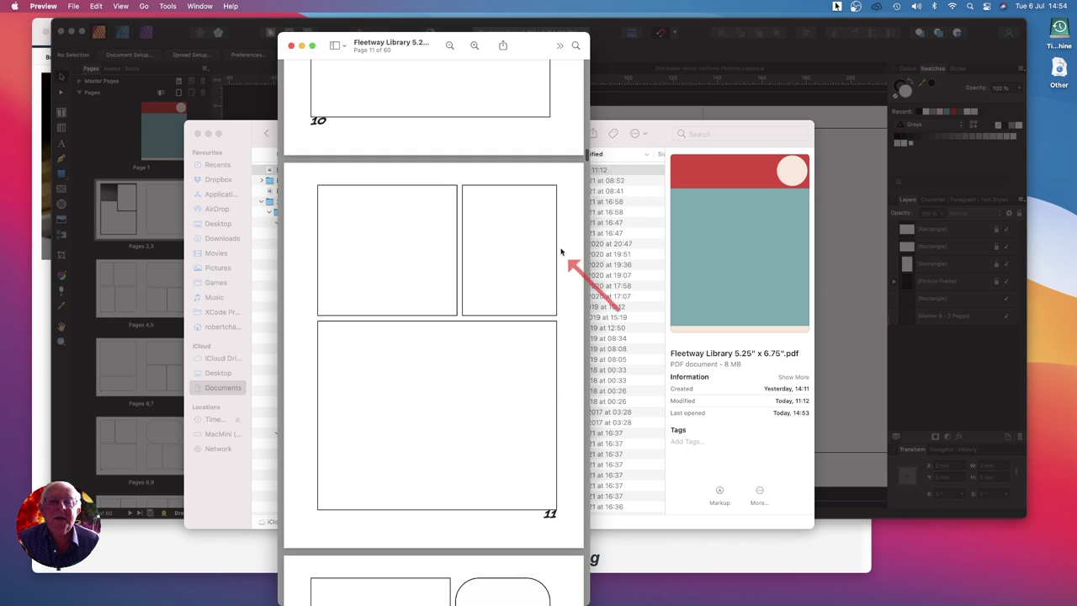
Drag through the PDF to the last page, 60, then back up to the cover on page 1.
drag(586, 157, 585, 267)
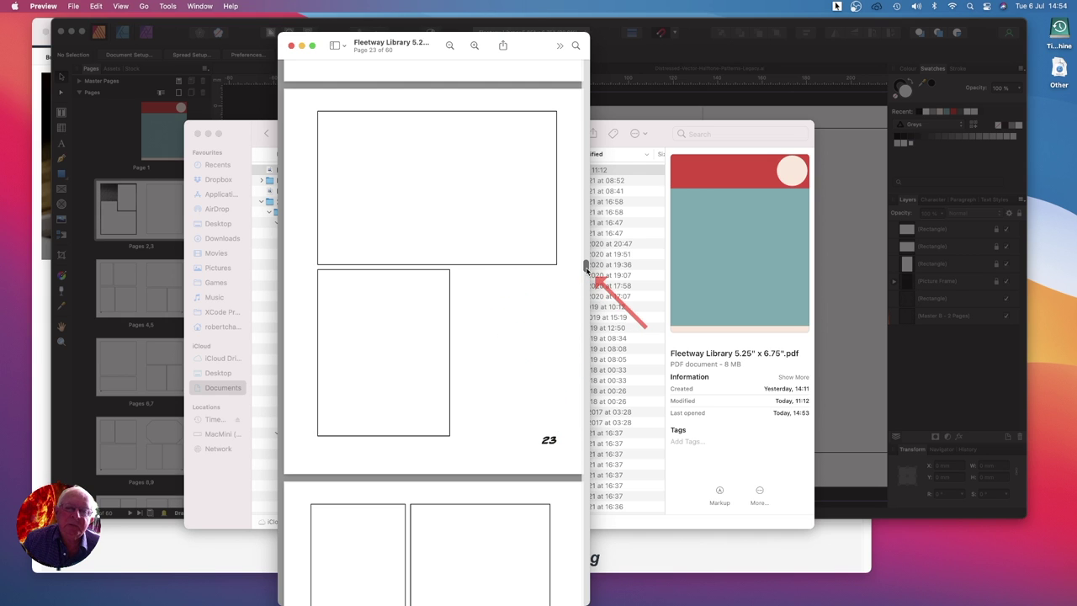
drag(585, 267, 587, 600)
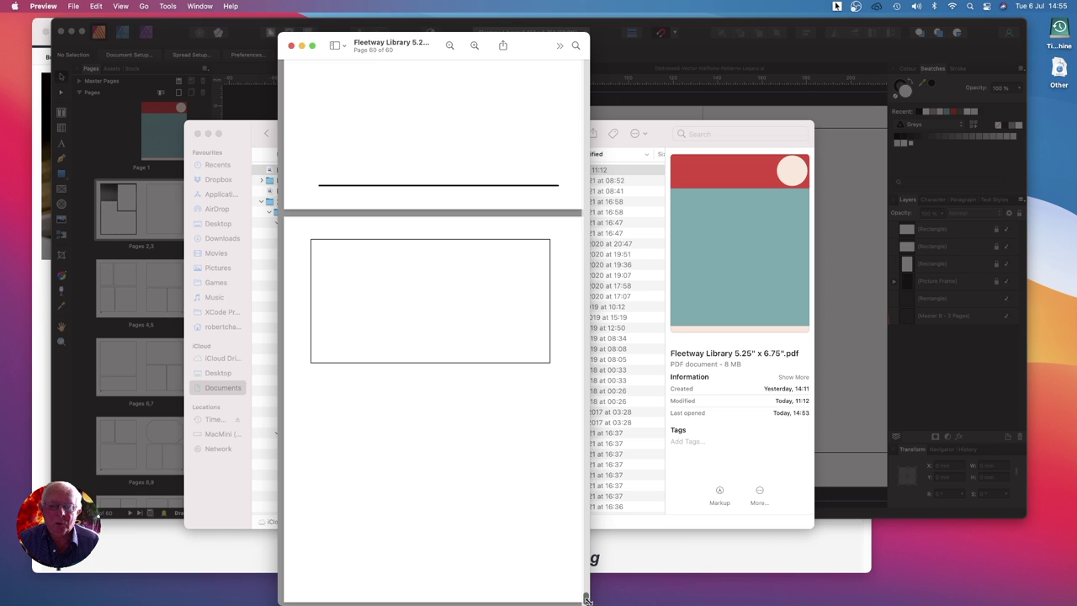
scroll(586, 597, up, 5)
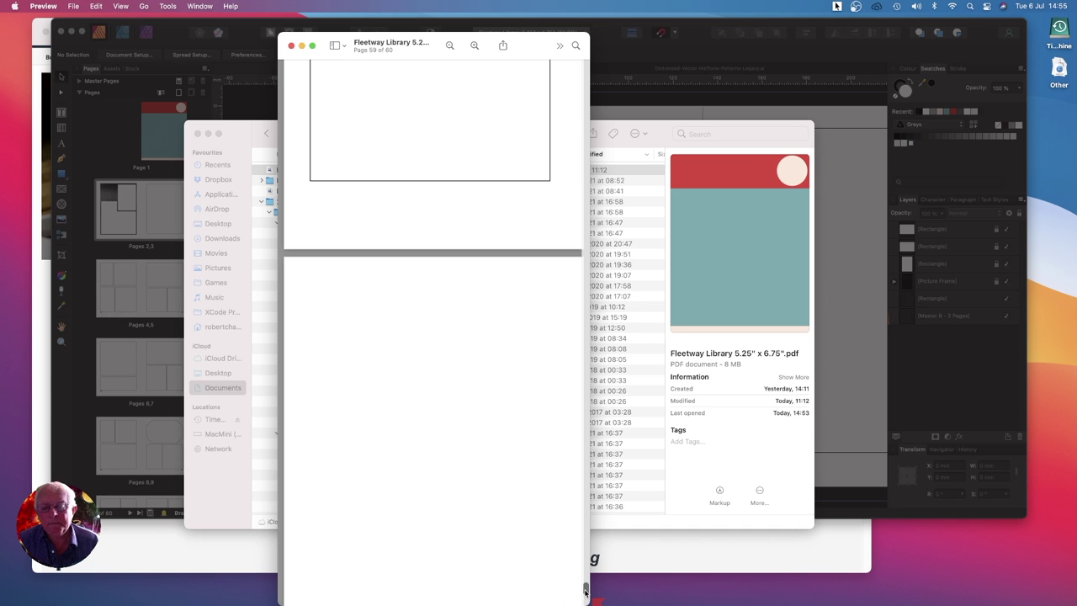
drag(586, 593, 586, 580)
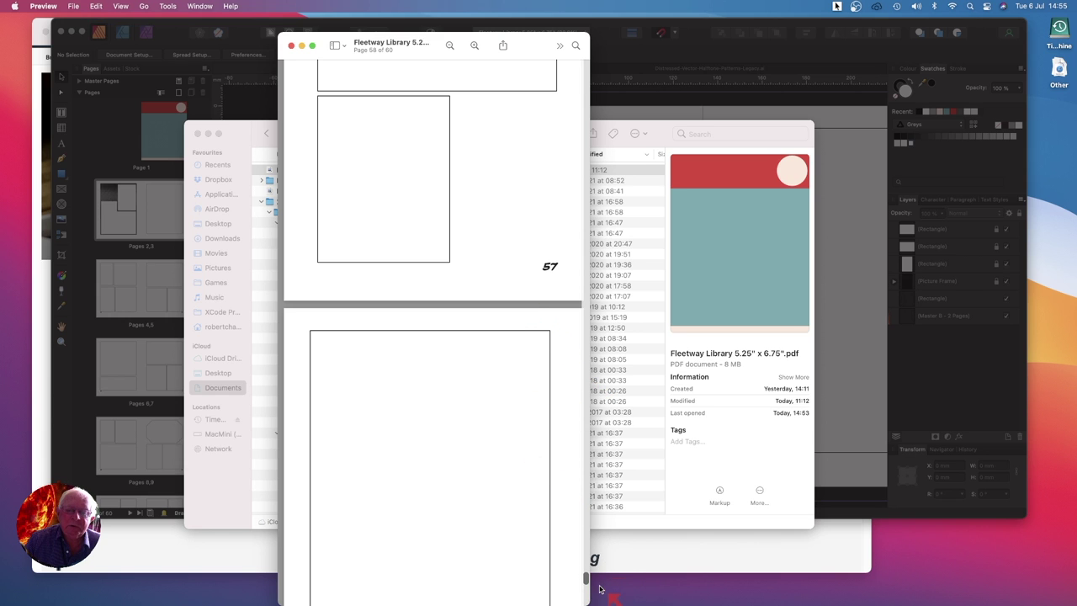
scroll(581, 585, down, 1)
drag(587, 584, 577, 71)
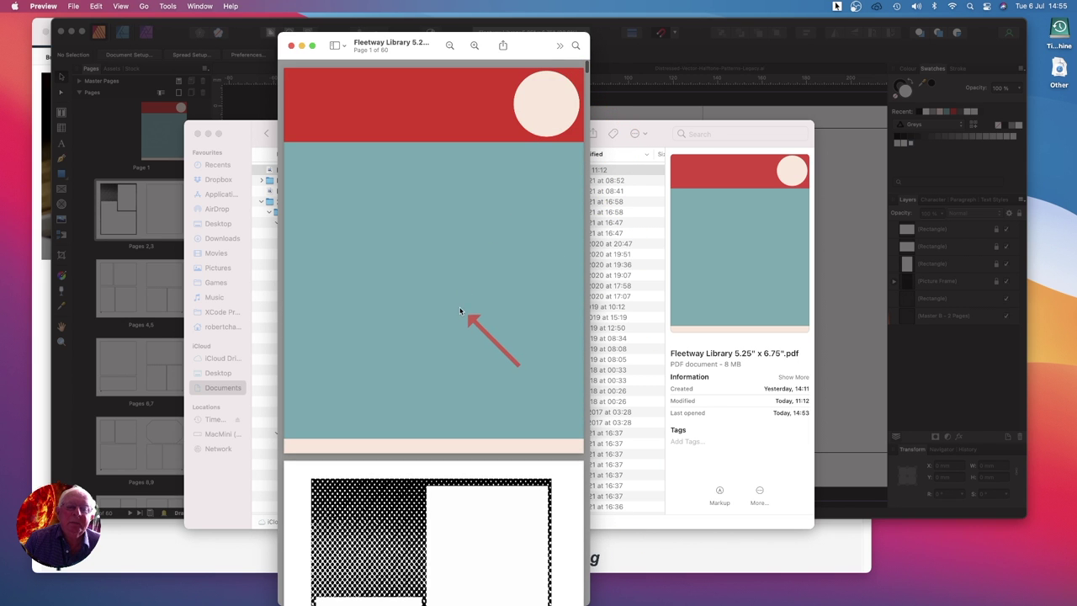
Scroll from the red-and-teal cover through pages 2 and 3 to page 4's four-panel grid.
scroll(460, 315, down, 10)
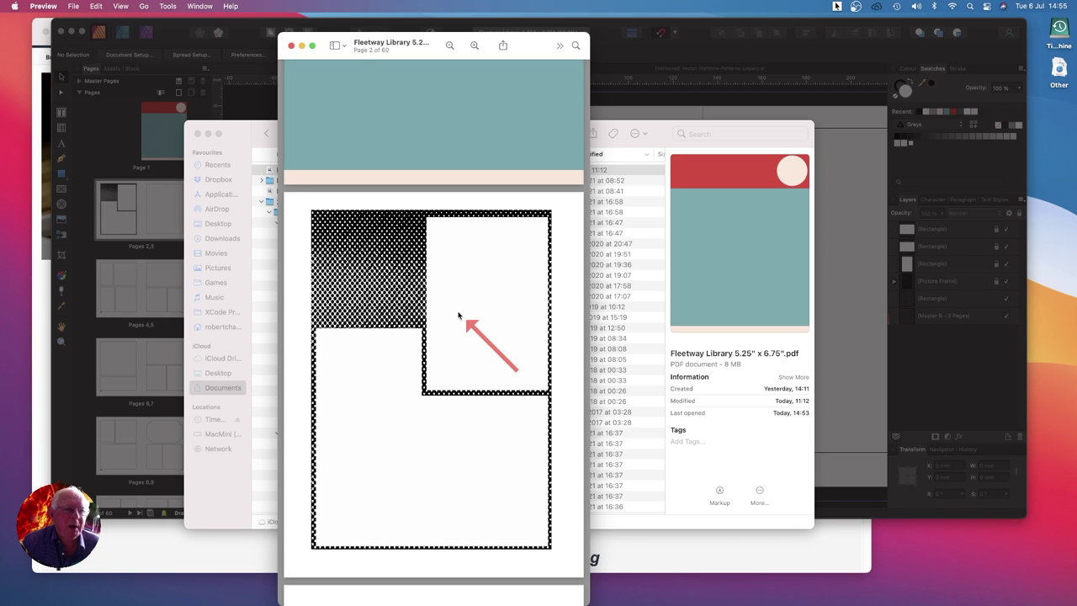
scroll(450, 324, down, 10)
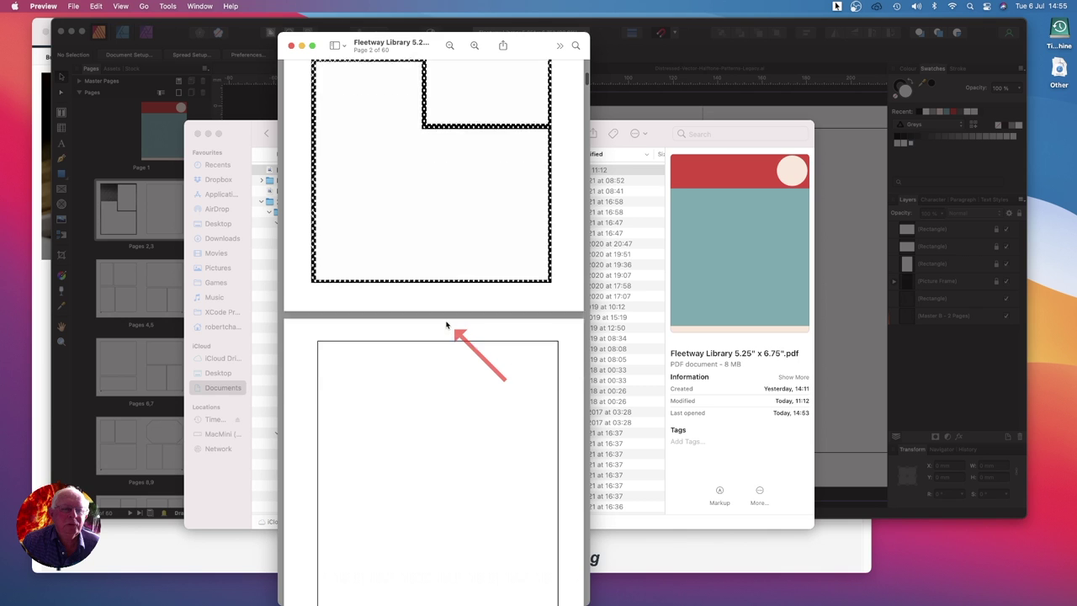
scroll(445, 325, down, 15)
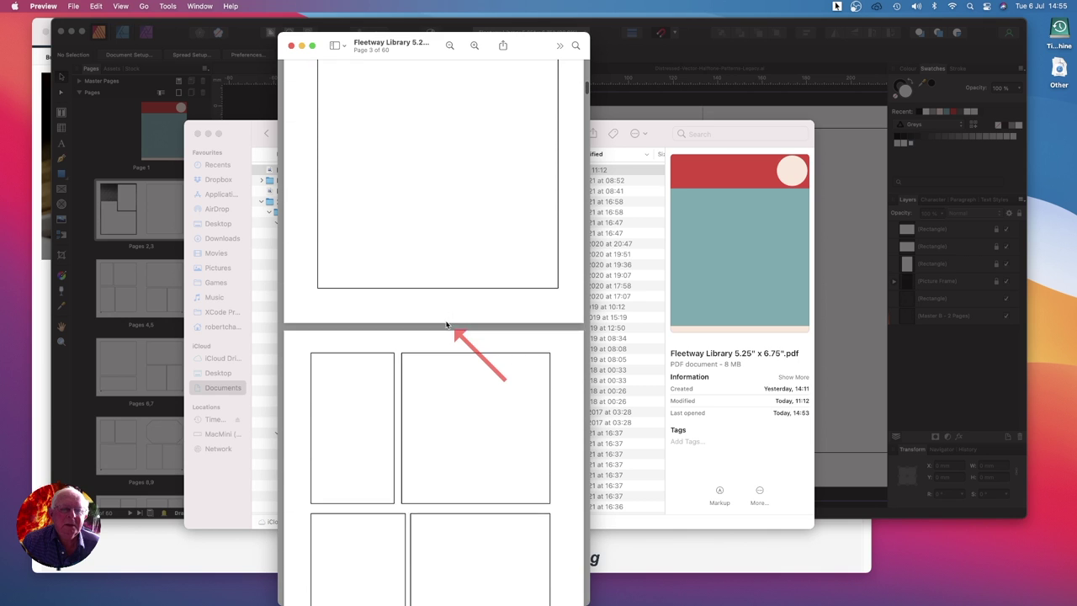
scroll(446, 325, down, 6)
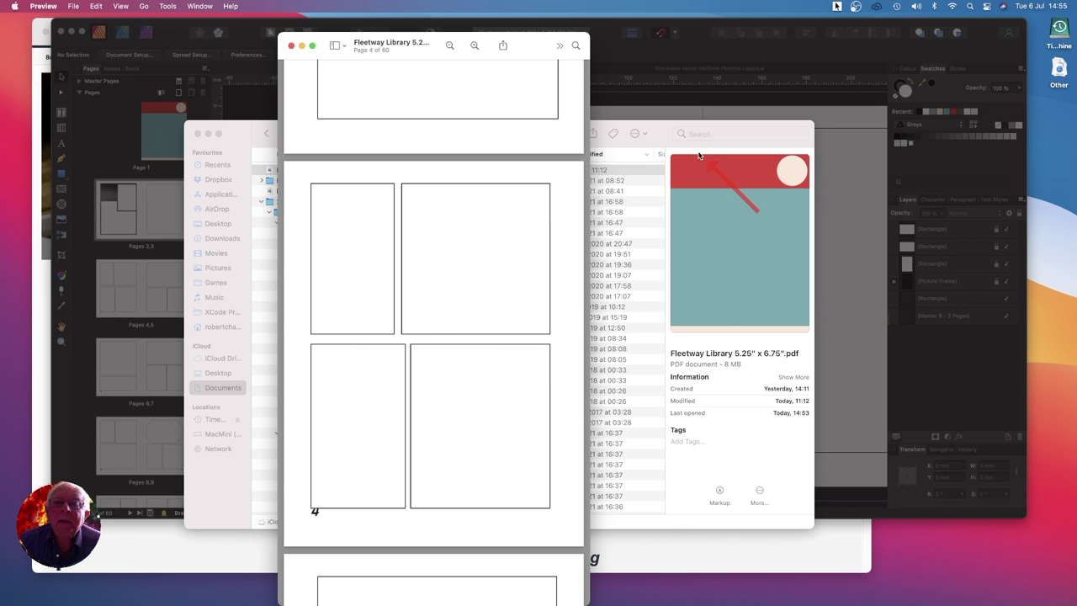
Minimise the Documents folder, close the PDF in Preview, and cancel Affinity's Save As dialog.
click(656, 131)
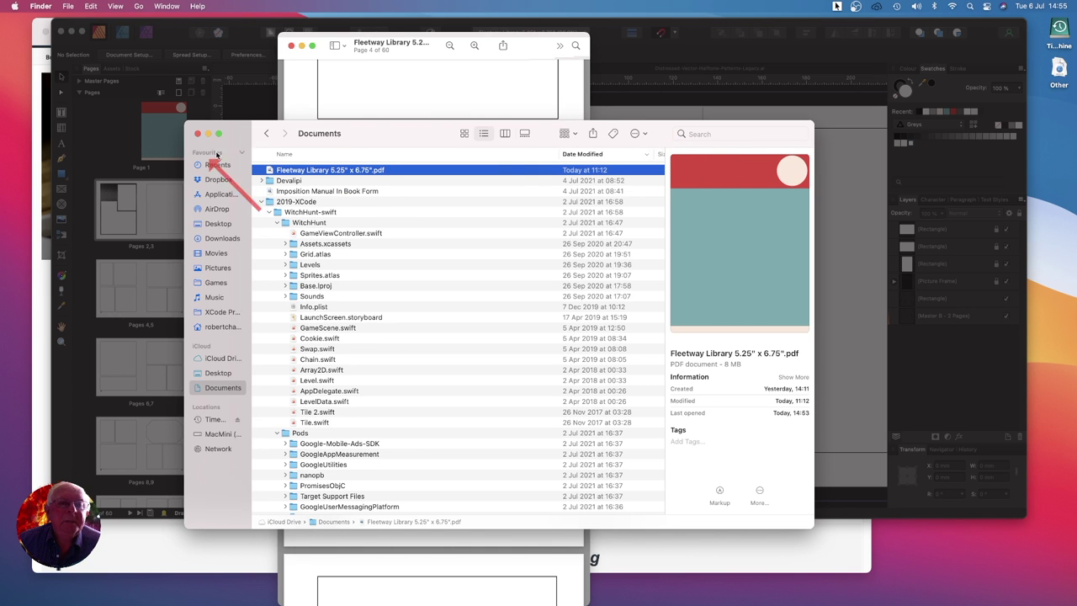
click(210, 136)
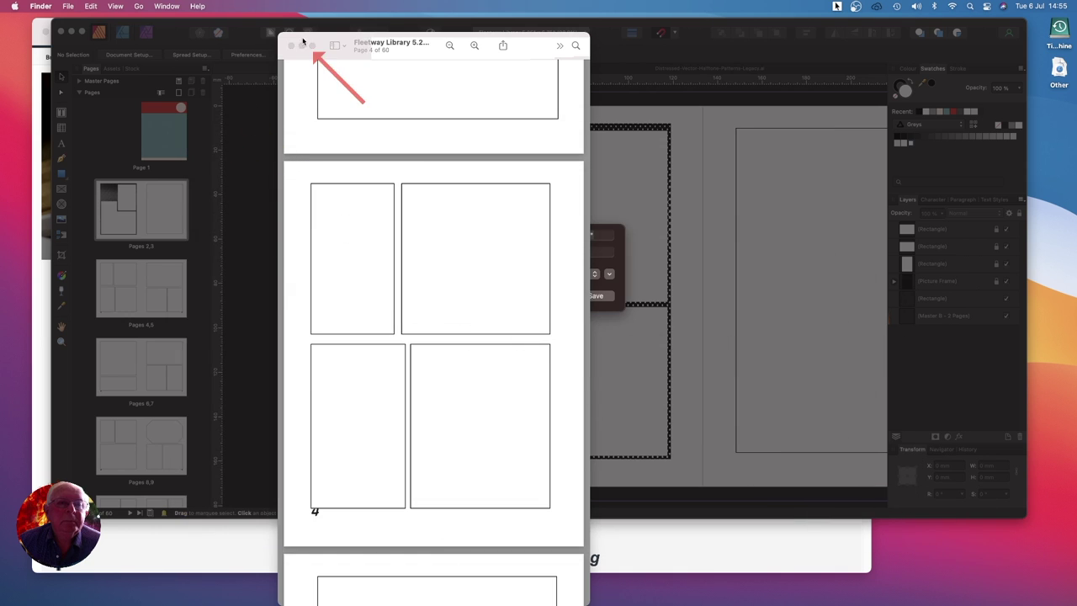
click(328, 45)
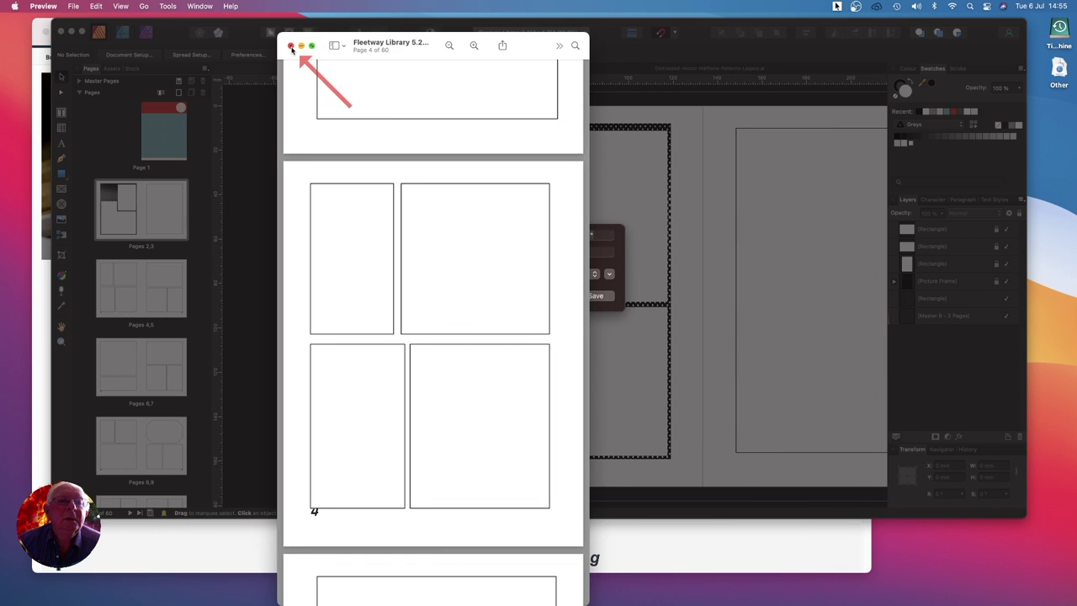
click(291, 45)
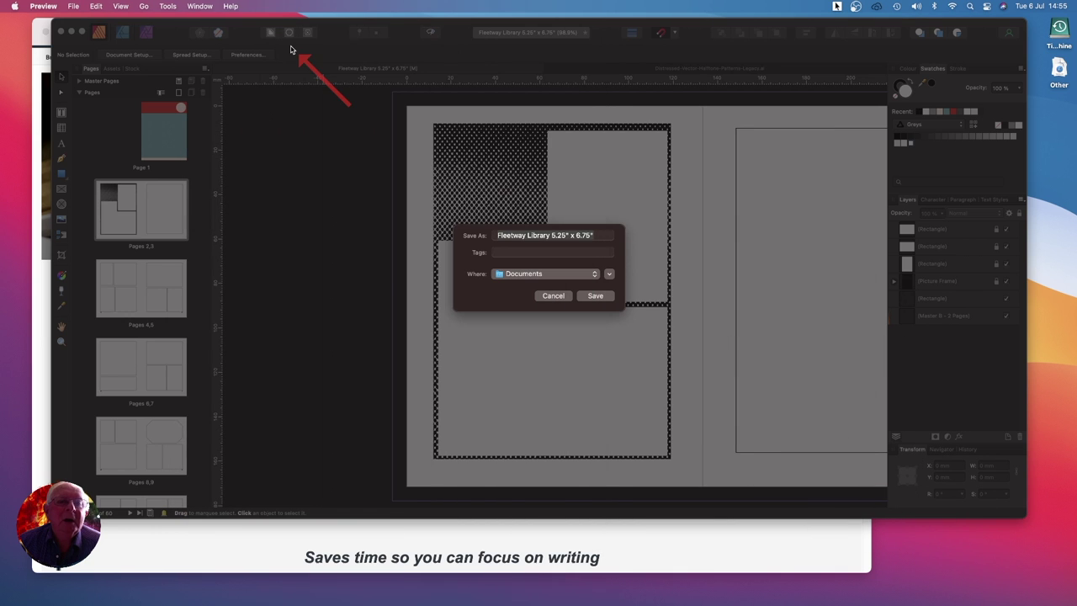
click(552, 296)
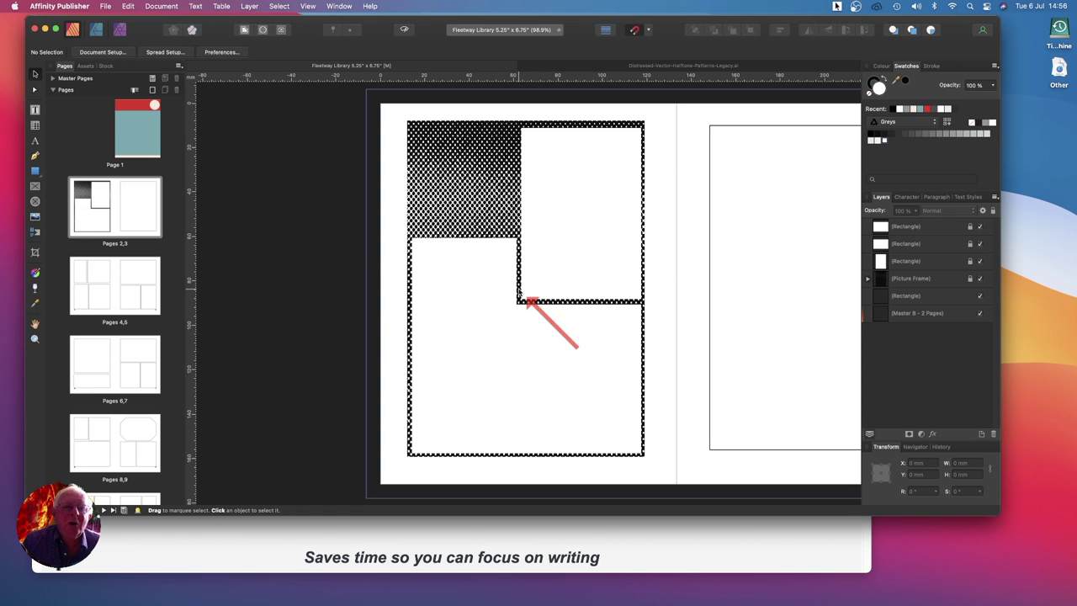
Scroll around the halftone-bordered Pages 2,3 spread in Affinity Publisher.
scroll(262, 245, down, 3)
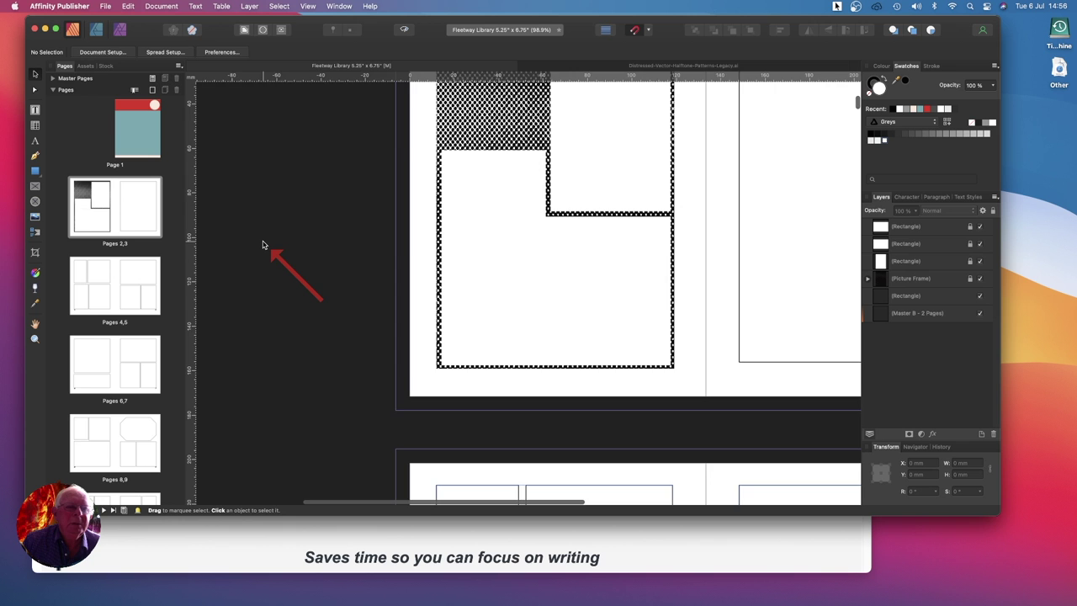
scroll(262, 245, up, 3)
scroll(263, 245, right, 3)
scroll(263, 244, down, 1)
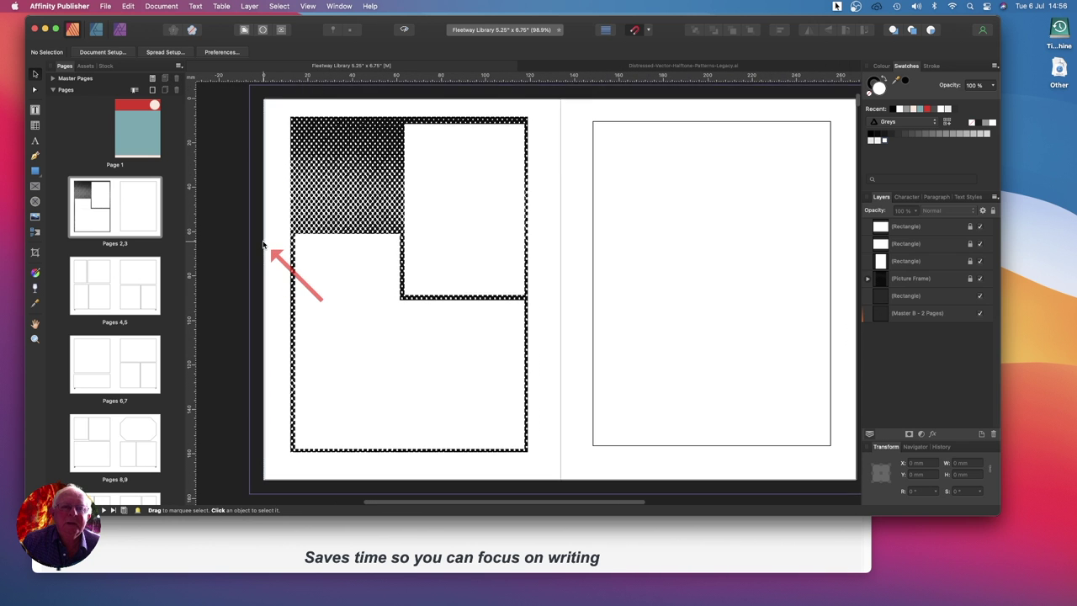
scroll(345, 274, up, 3)
scroll(345, 274, right, 3)
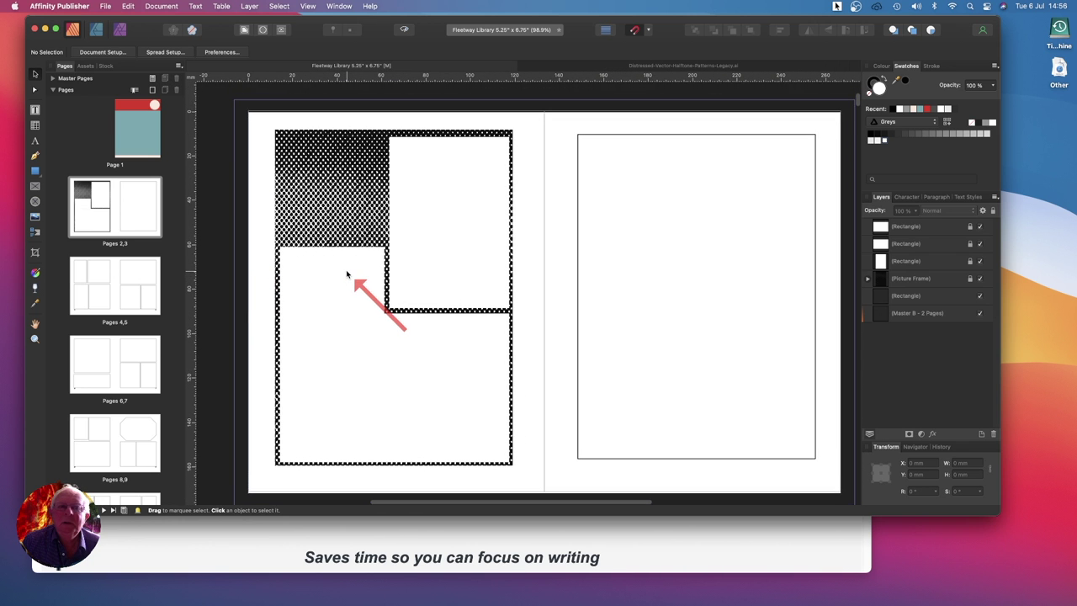
scroll(345, 274, up, 10)
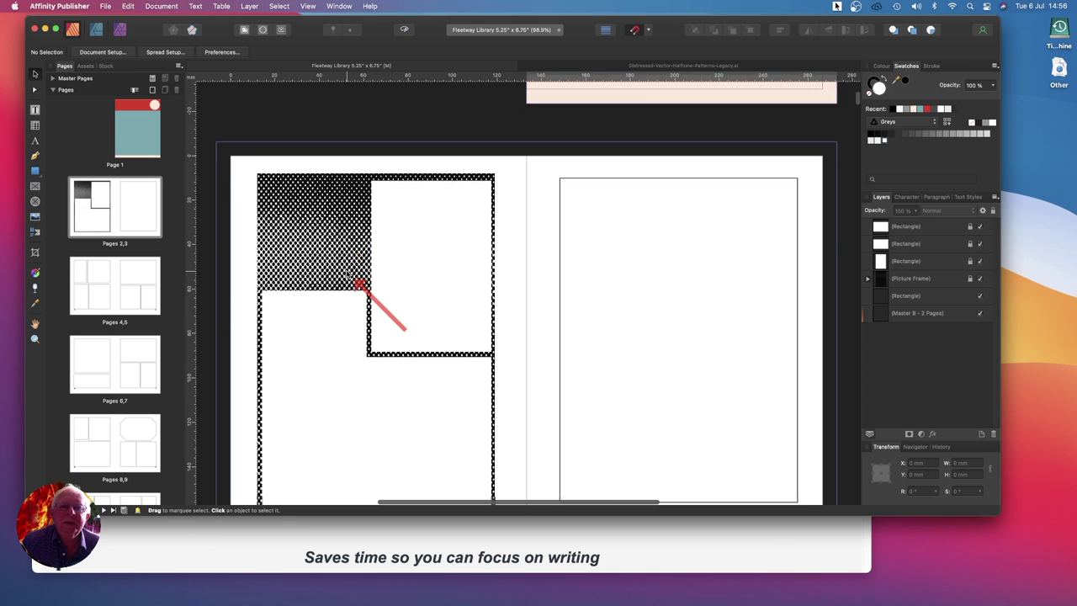
scroll(346, 274, down, 15)
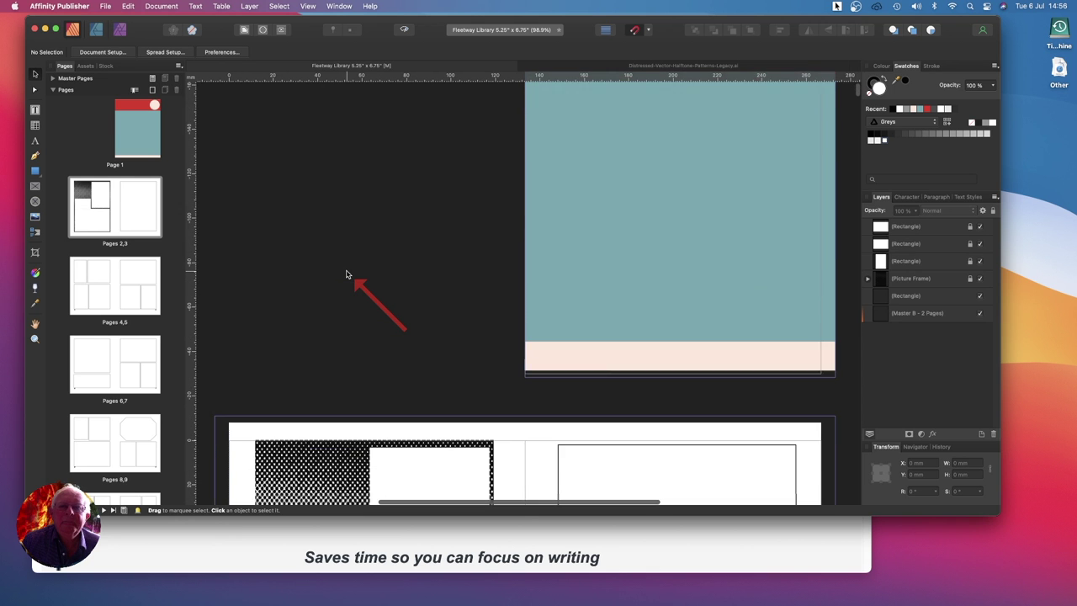
scroll(345, 274, down, 2)
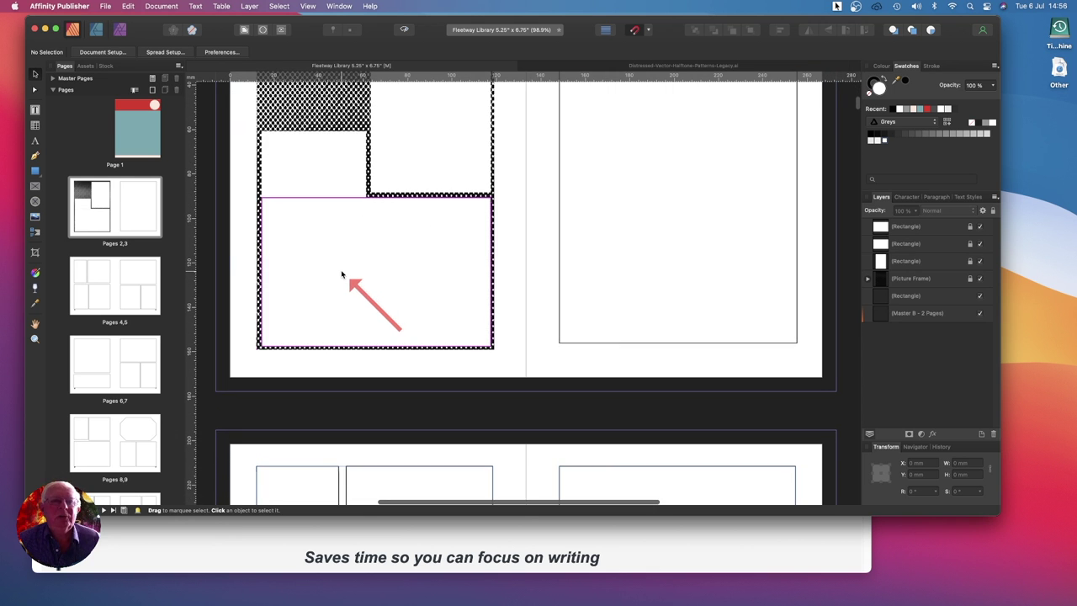